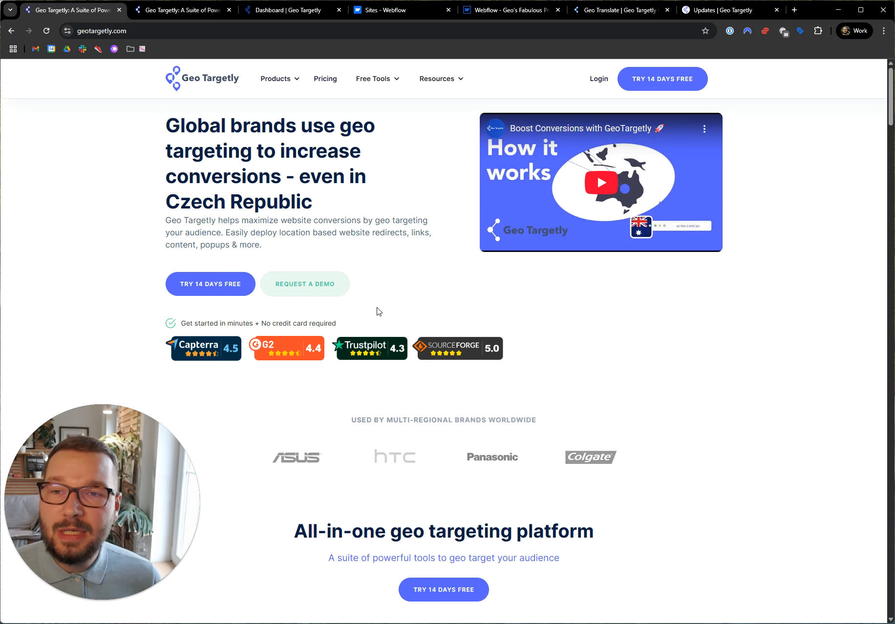
Step: Switch to the Geo Targetly dashboard and start adding a new Geo Translate setup to the site
click(193, 13)
click(286, 10)
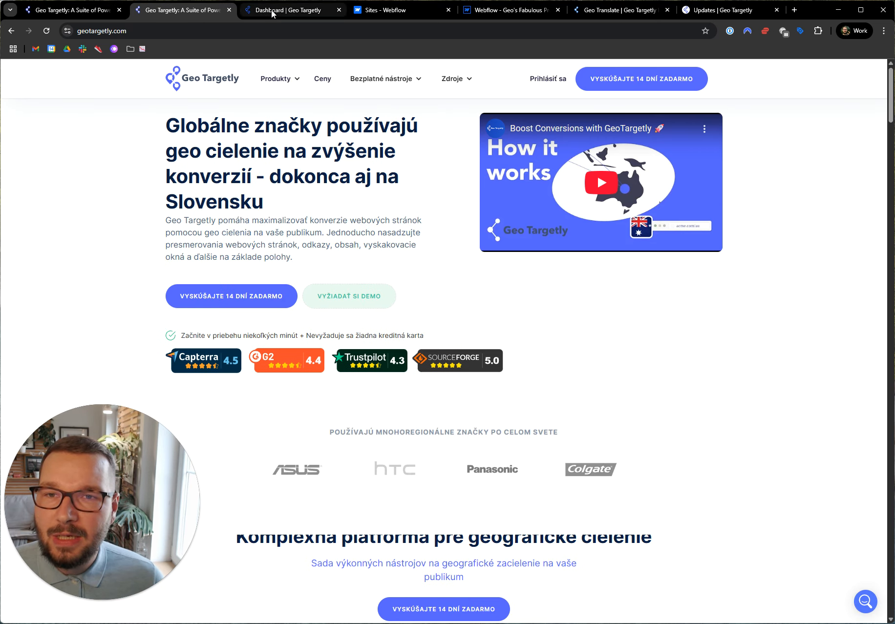
mouse_move(95, 580)
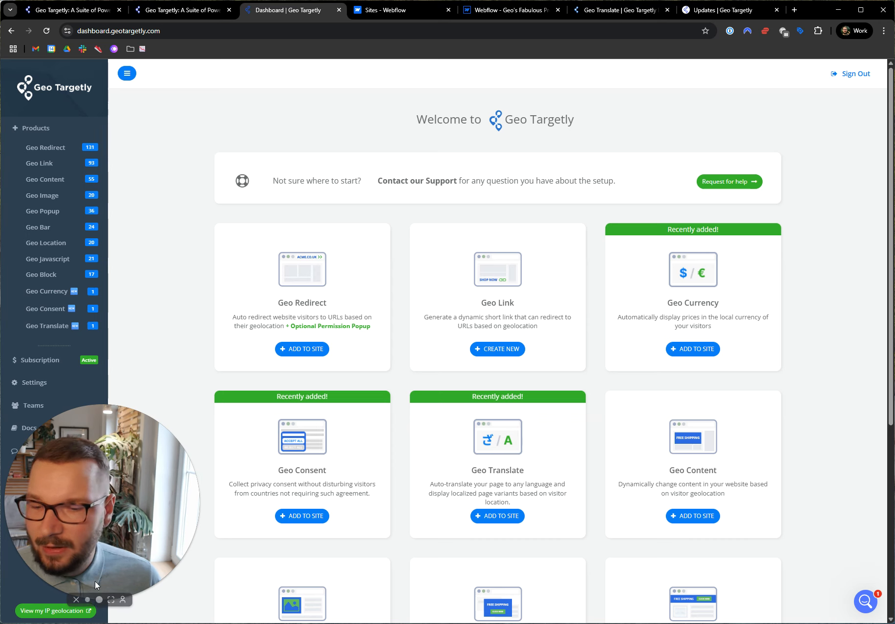
click(87, 600)
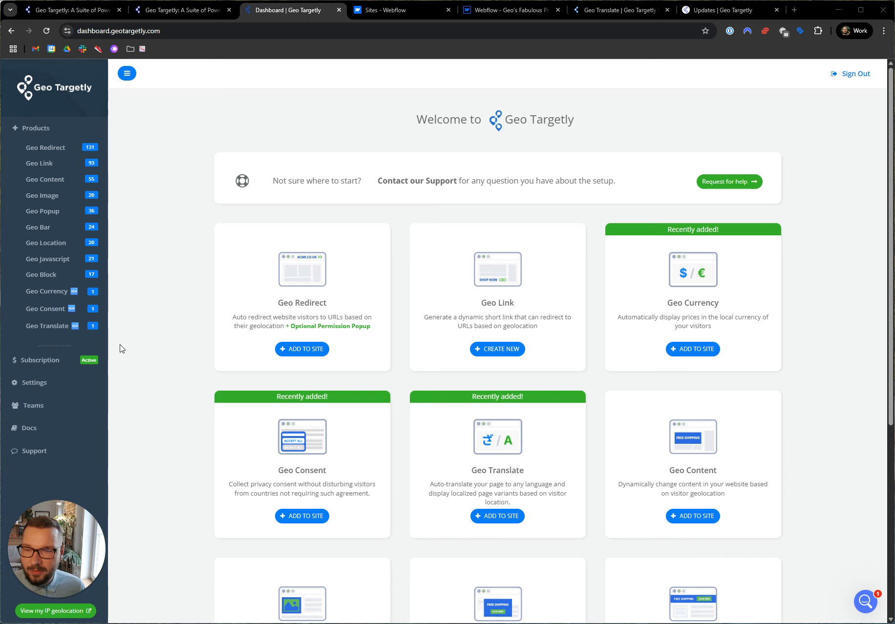
click(485, 517)
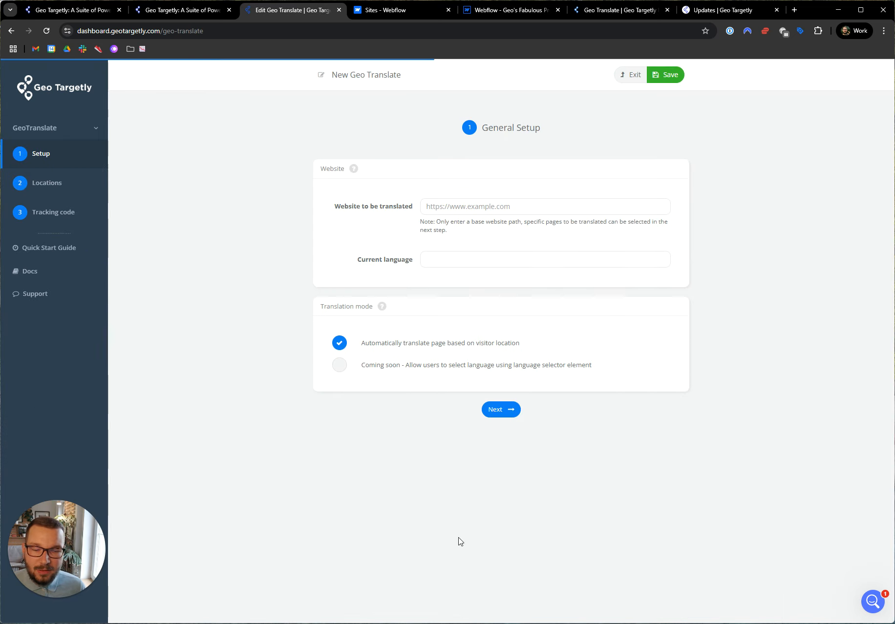
Step: Rename the new Geo Translate setup as "GT :: homepage, pricing - SK, CZ"
click(385, 74)
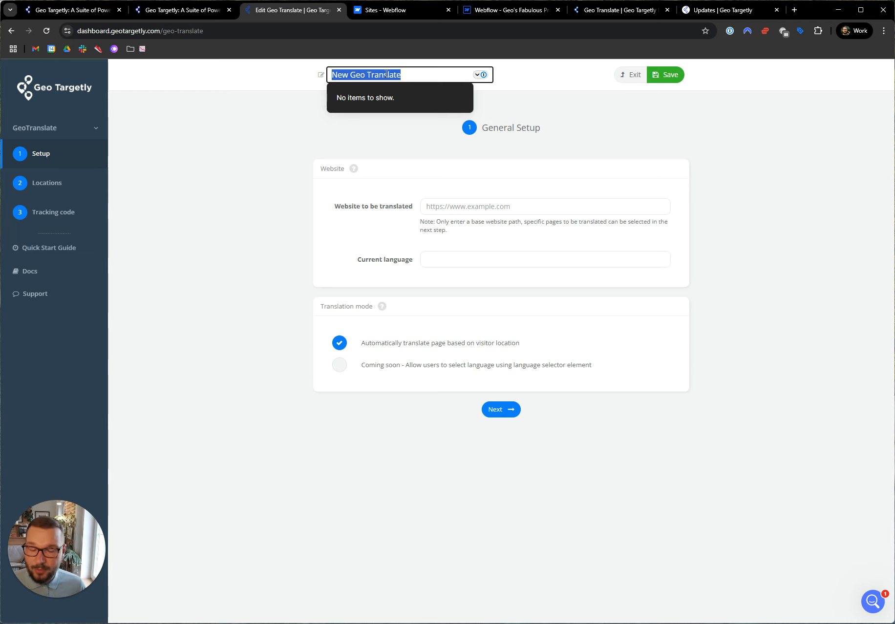
text(GT :: )
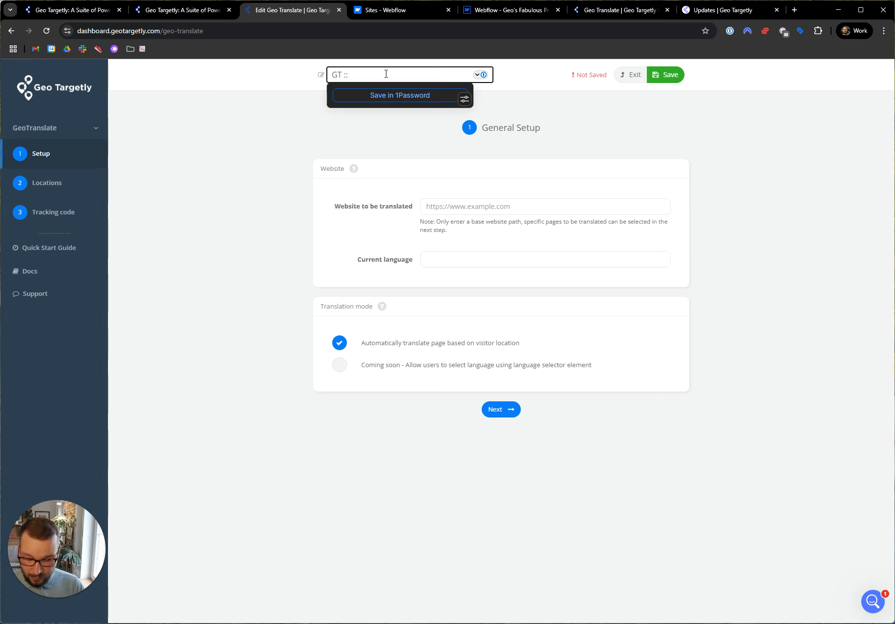
text(homepage, pricing)
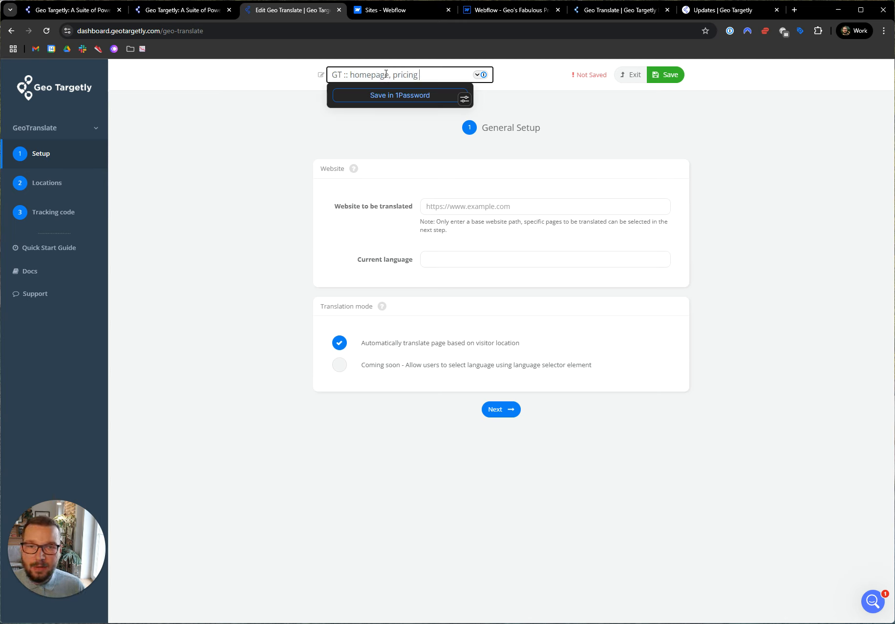
text( - SK, )
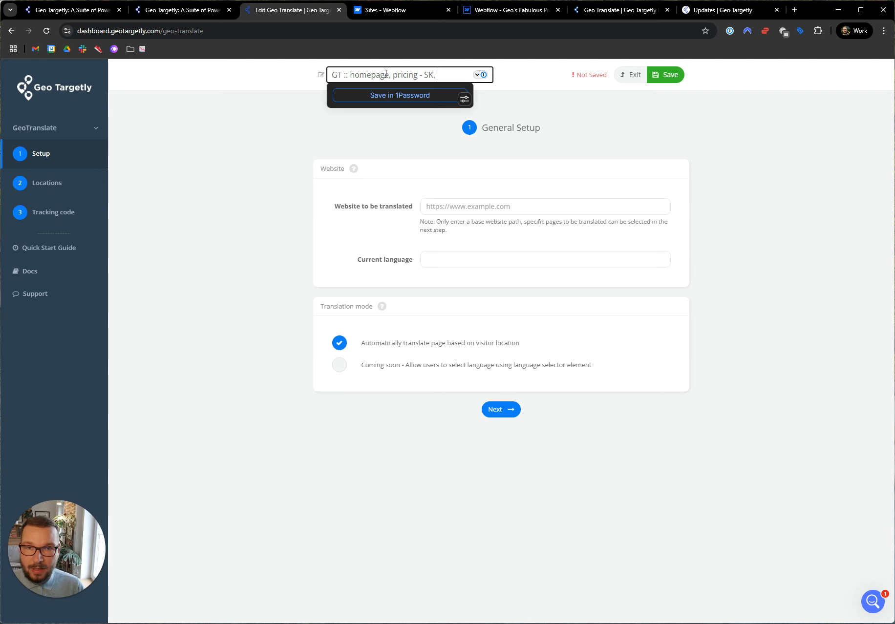
text(CZ)
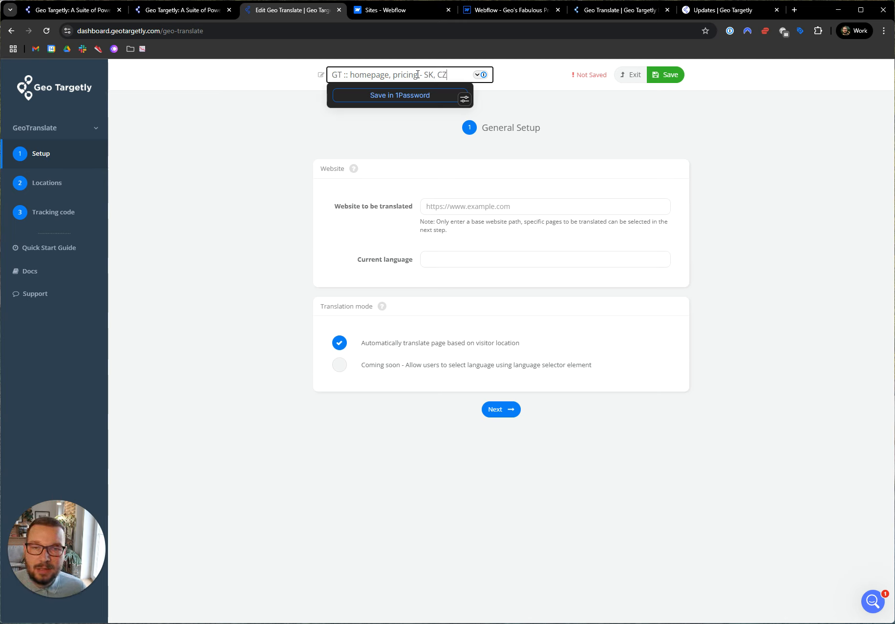
click(533, 102)
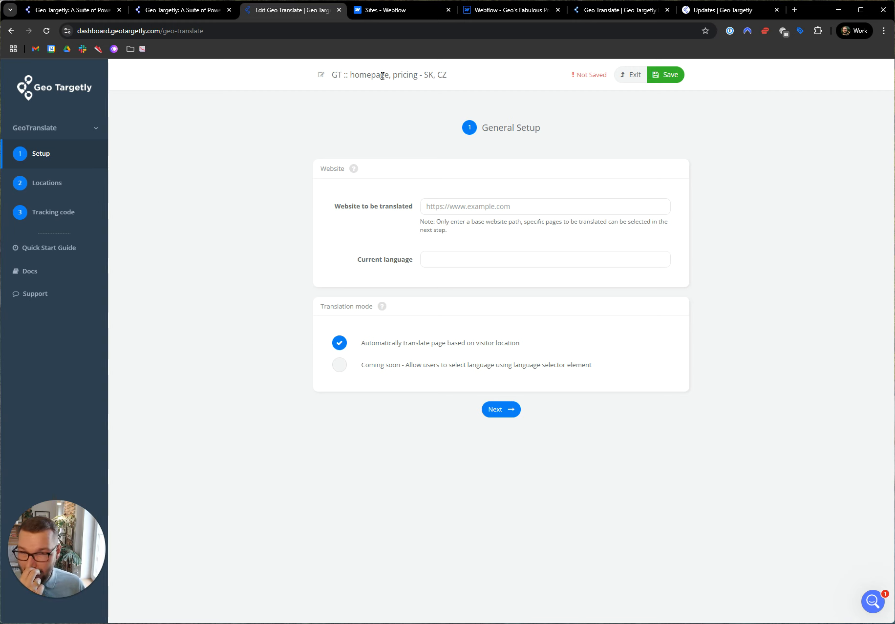
click(477, 206)
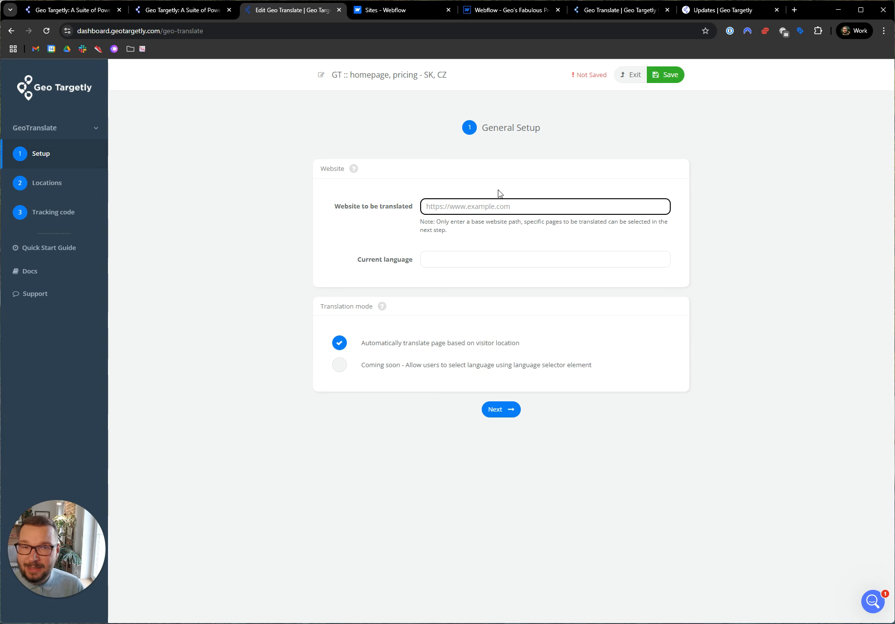
text(https://geotar)
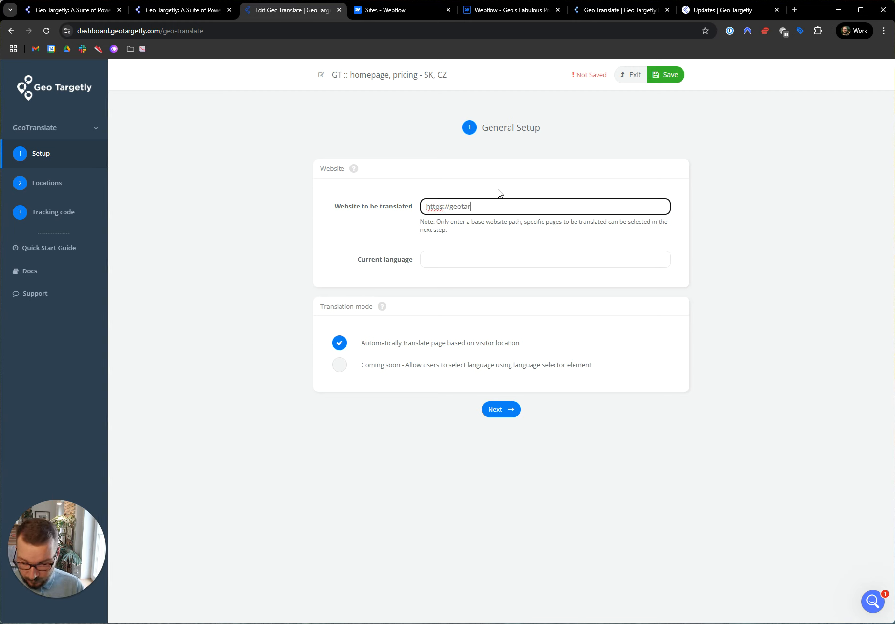
text(getly.com)
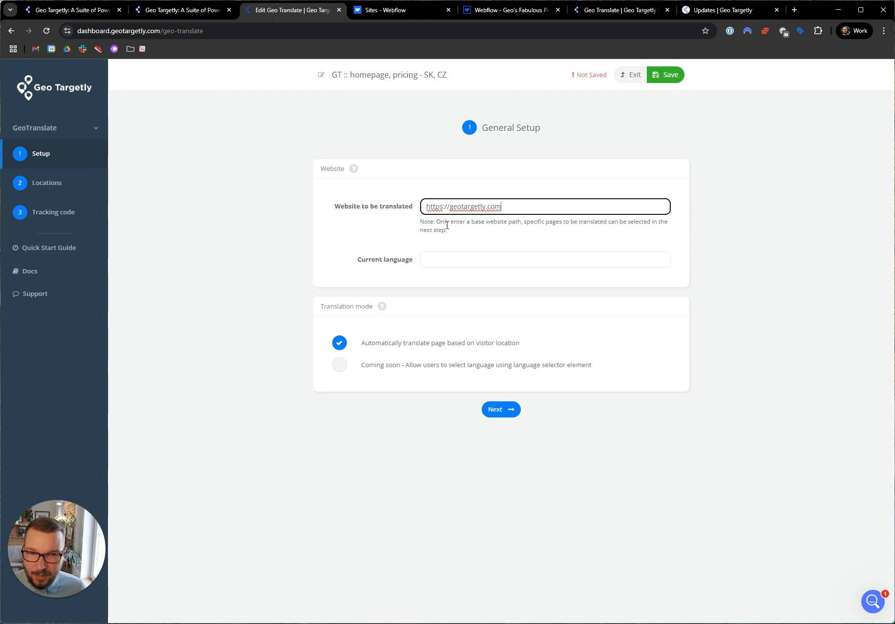
drag(434, 222, 465, 234)
click(467, 235)
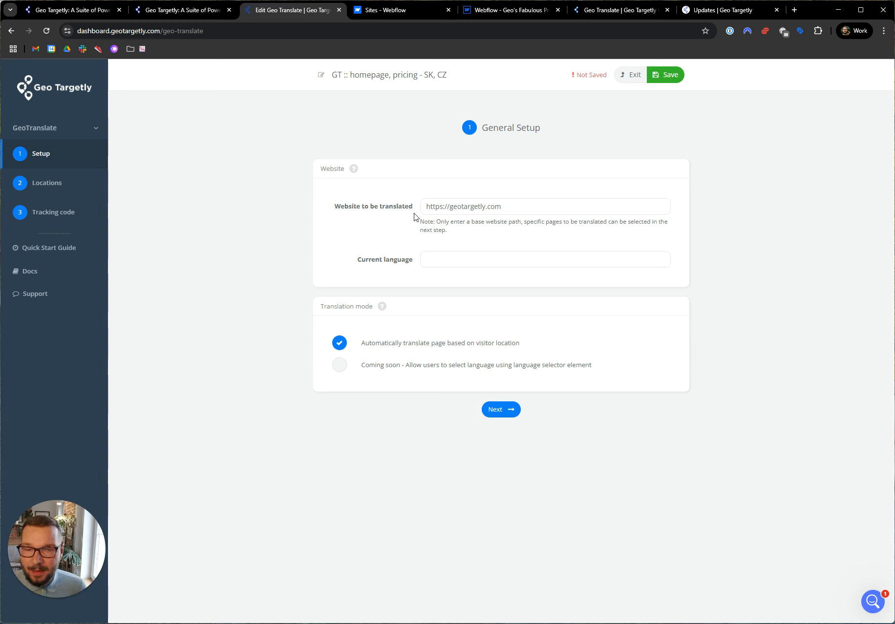
click(434, 258)
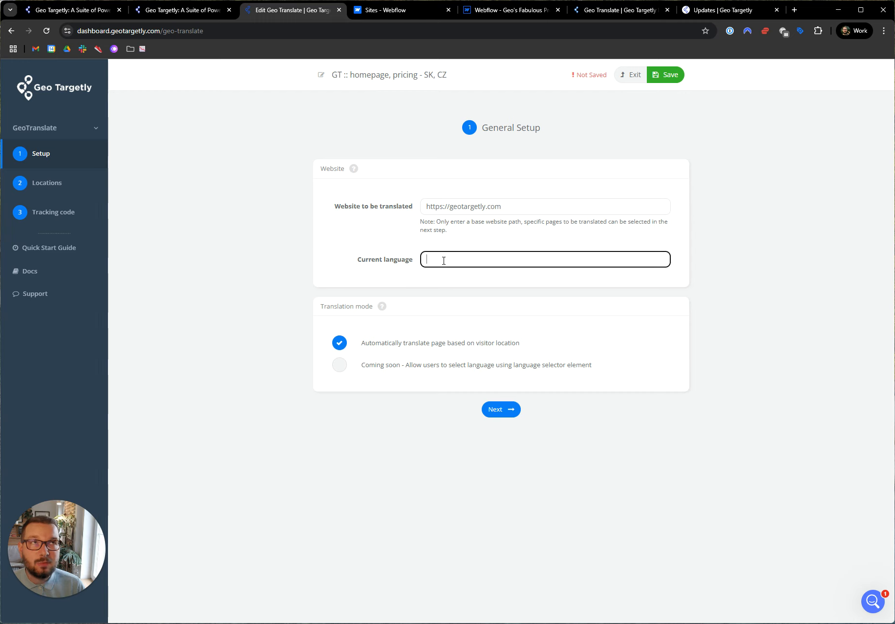
text(Eng)
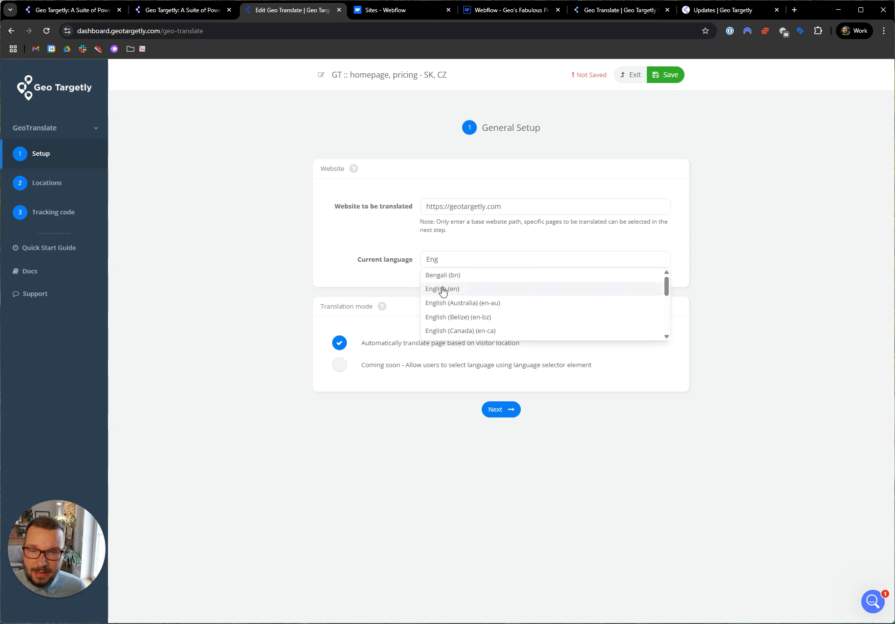
click(443, 289)
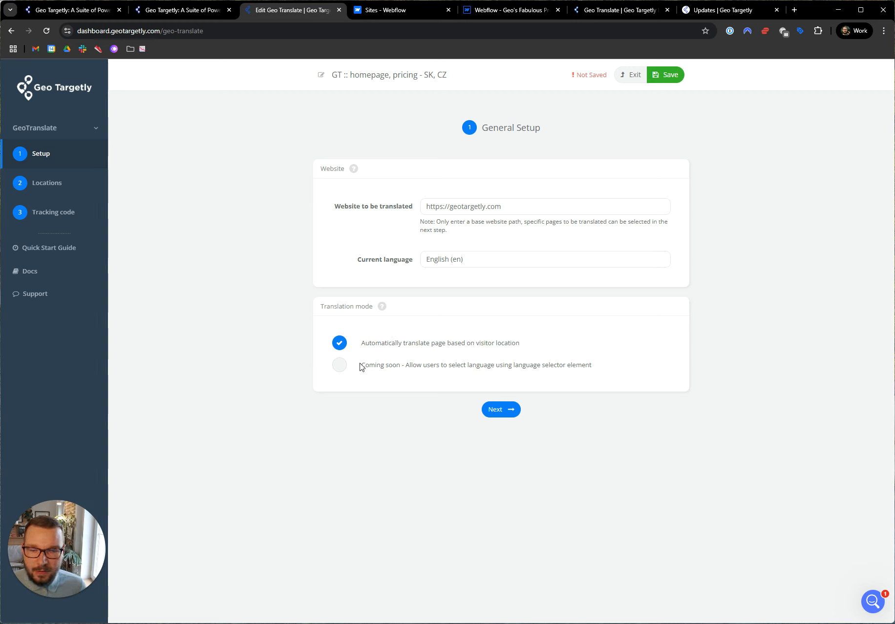
drag(361, 364, 604, 371)
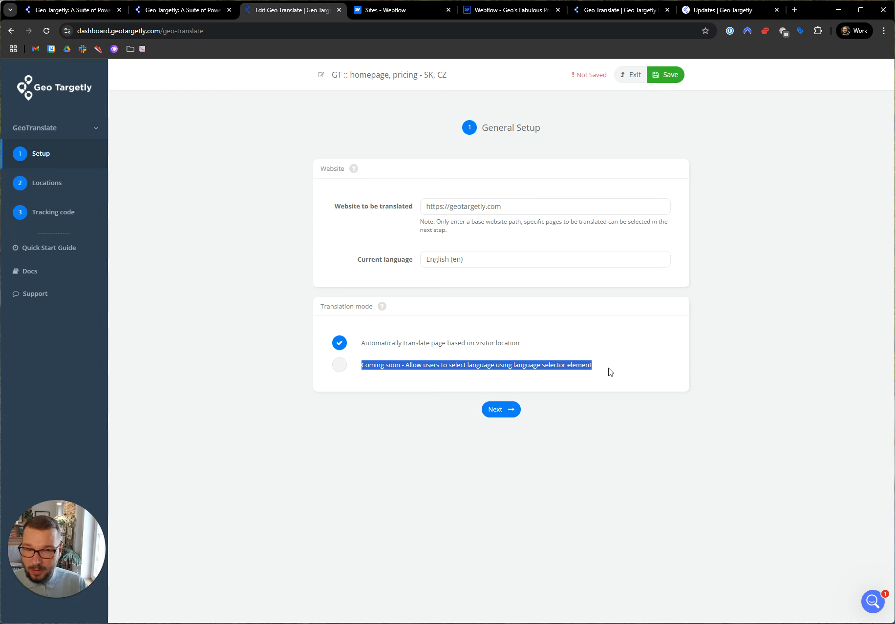
click(619, 364)
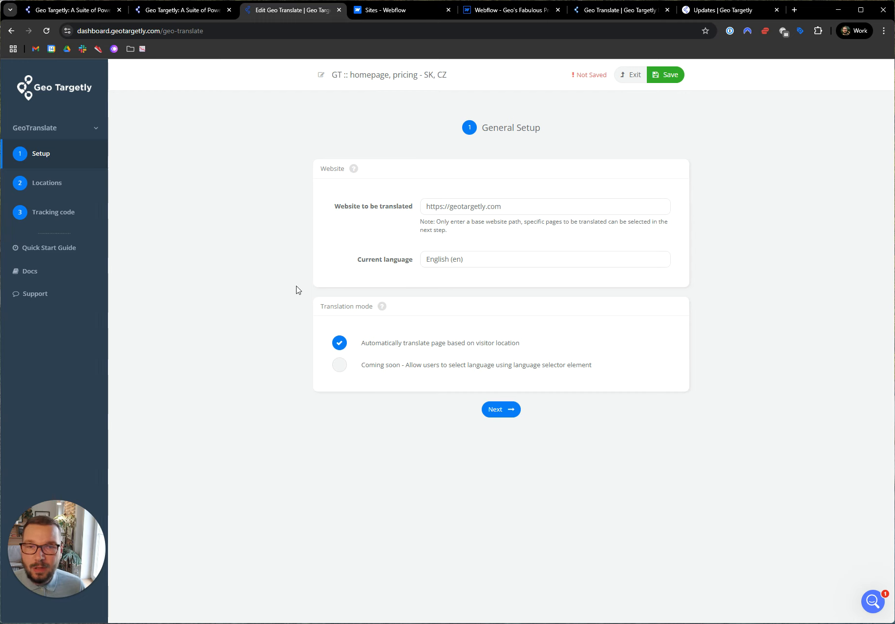
Step: Proceed to the language variants, name the first variant SK and set its translation language to Slovak (sk)
click(508, 416)
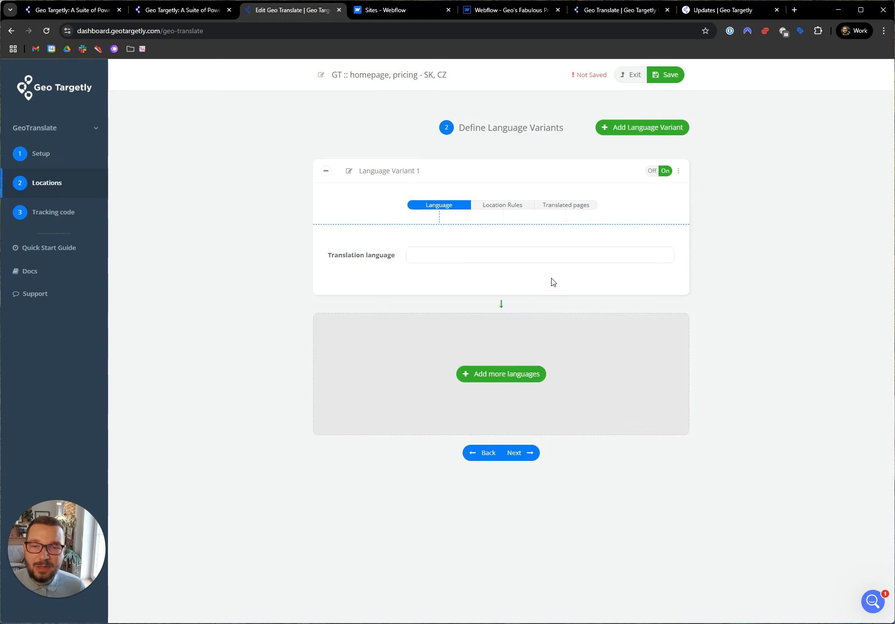
click(454, 172)
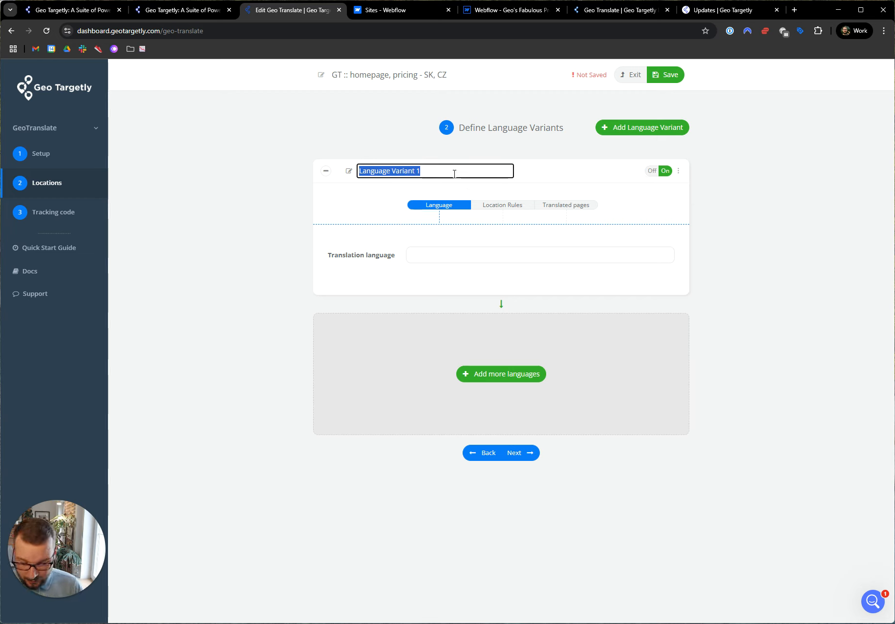
text(SK)
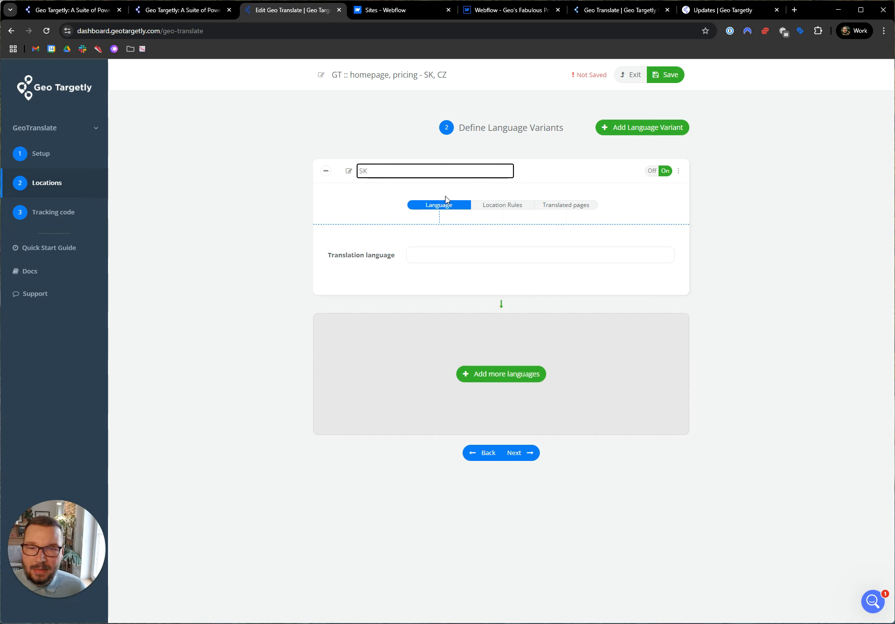
click(448, 250)
text(S)
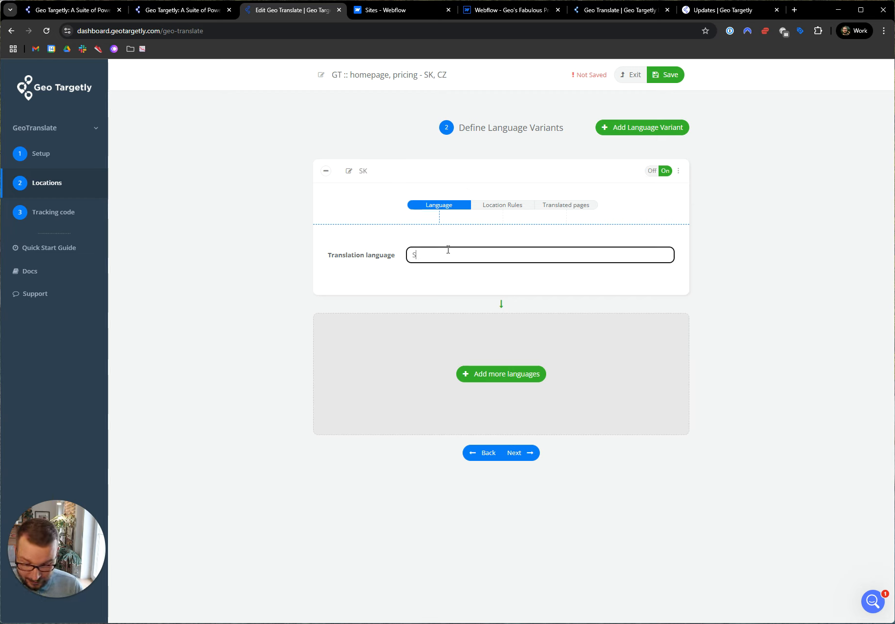
text(lo)
click(446, 285)
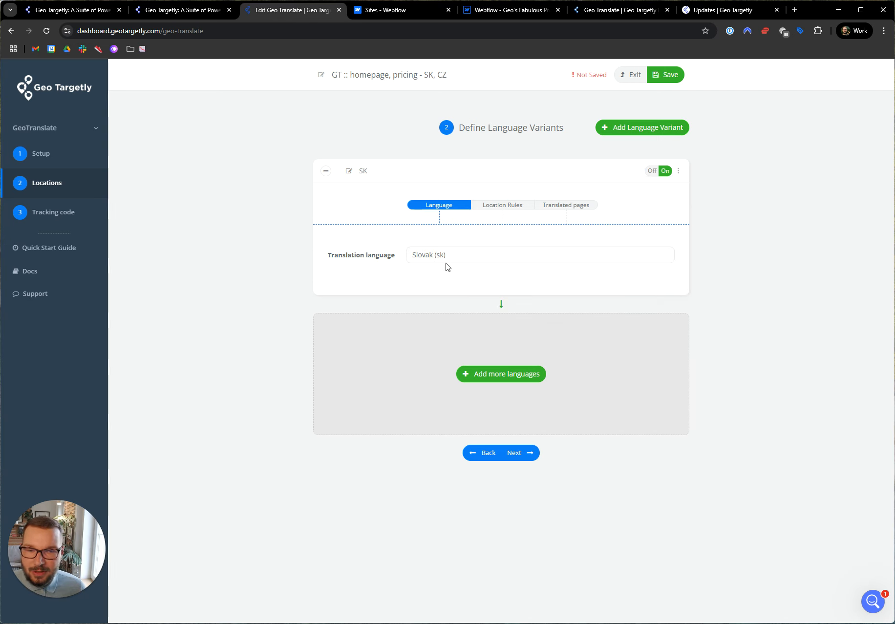
Step: Add a location rule to the SK variant for Country equal to Slovakia (SK)
click(510, 211)
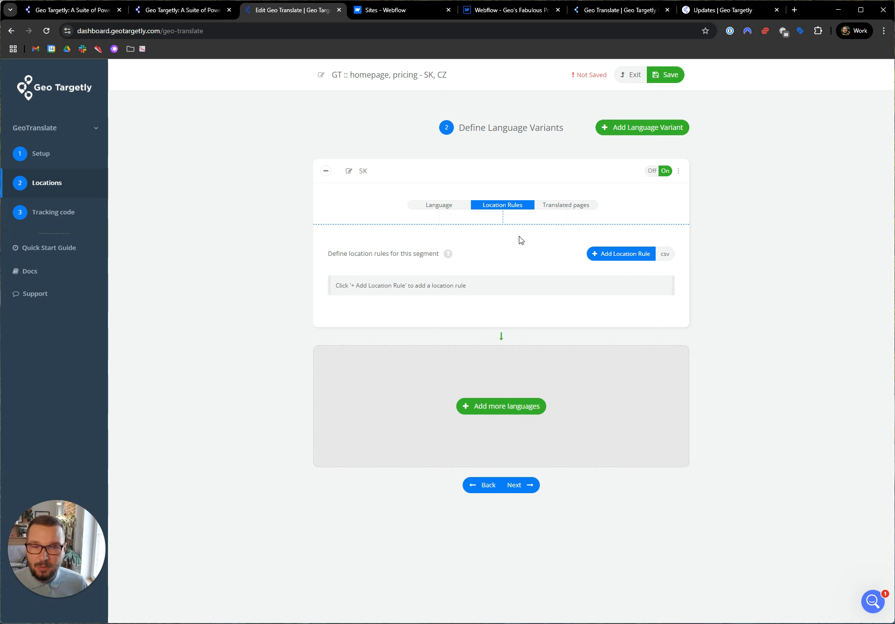
click(613, 256)
click(468, 132)
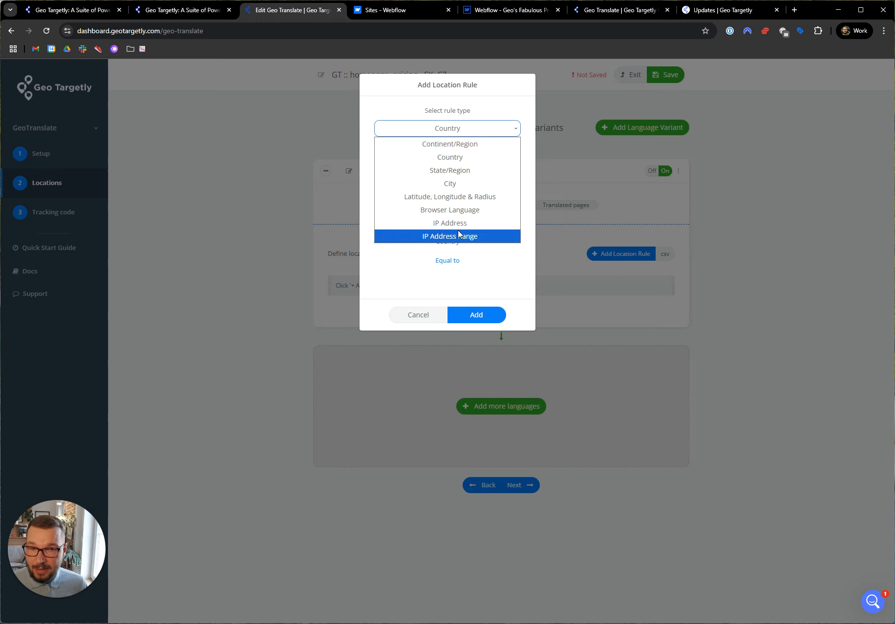
click(450, 157)
click(447, 208)
text(Slov)
click(421, 225)
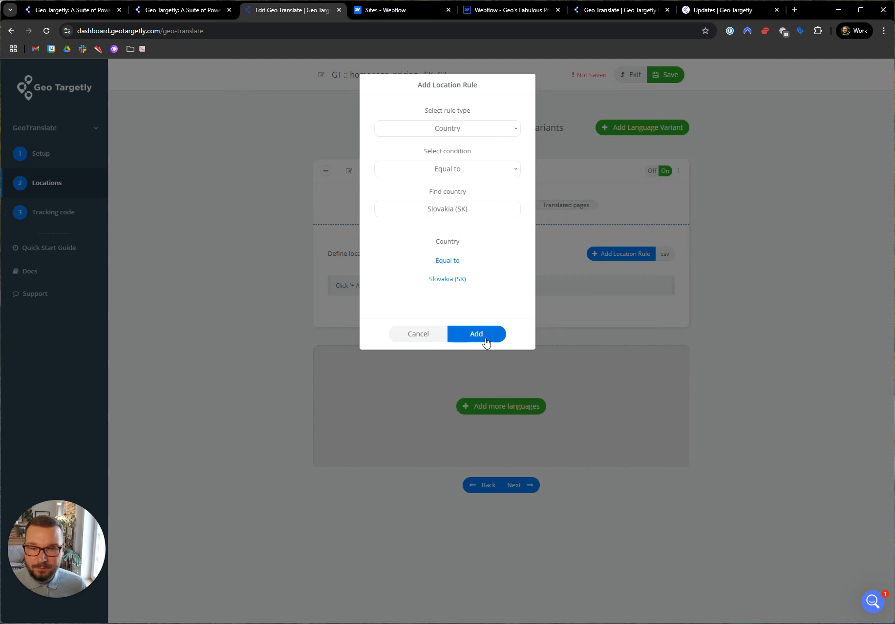
click(501, 315)
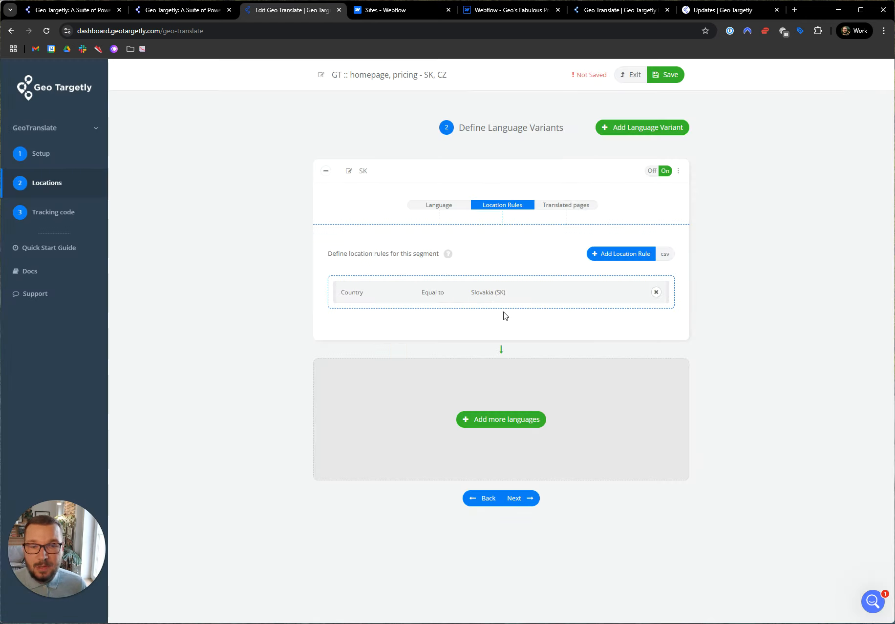
Step: Add a second location rule to the SK variant for Browser Language equal to Slovak (Slovakia; sk-SK)
click(605, 258)
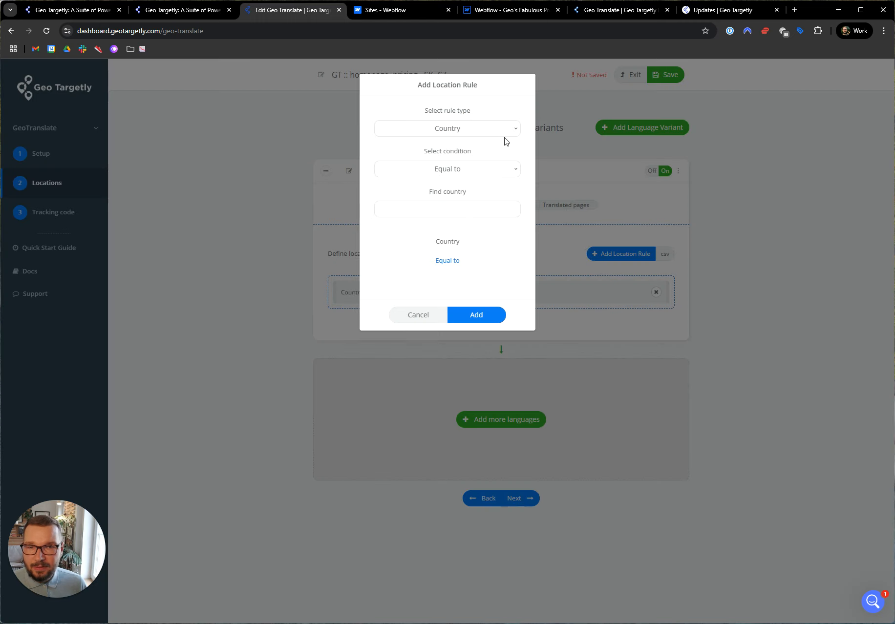
click(478, 128)
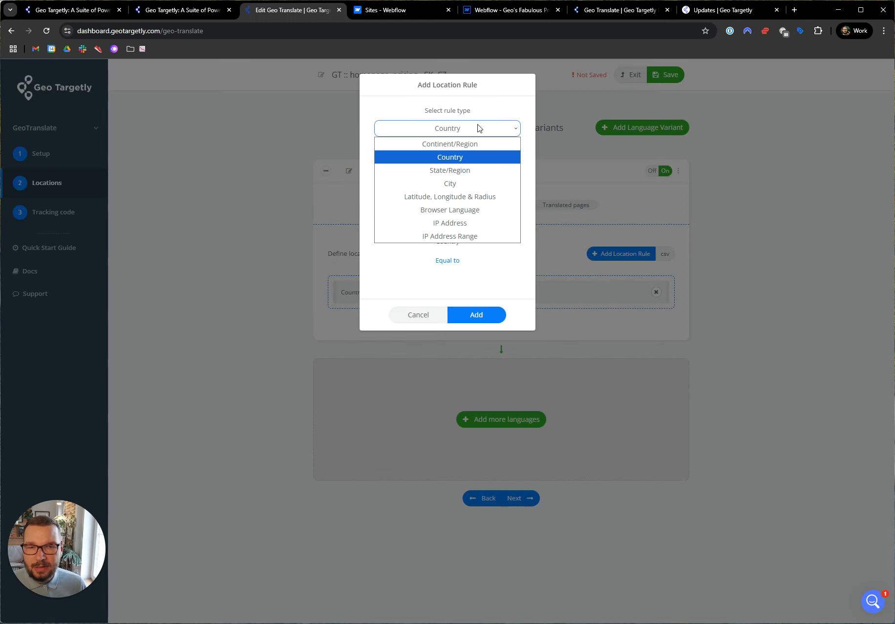
click(464, 210)
click(464, 209)
text(S)
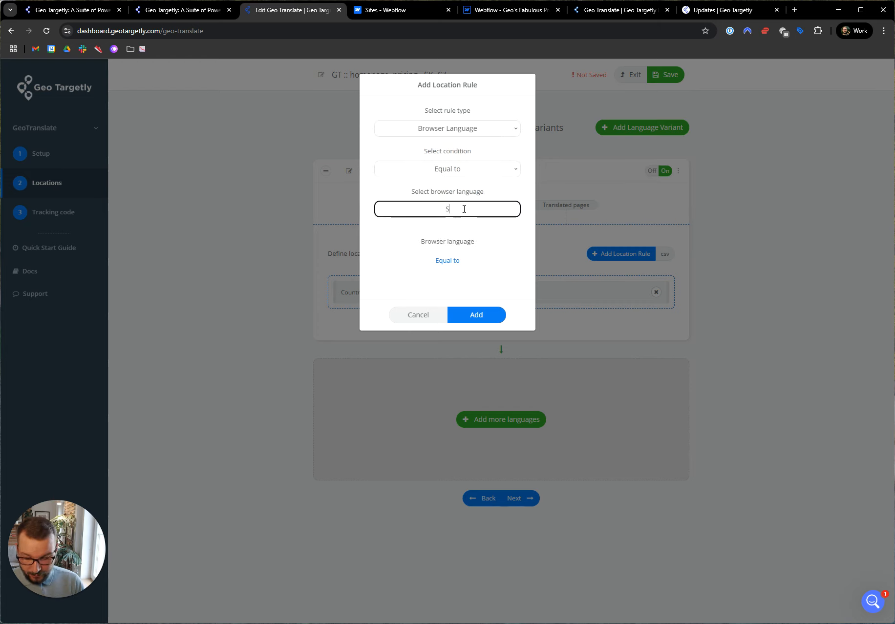
text(lo)
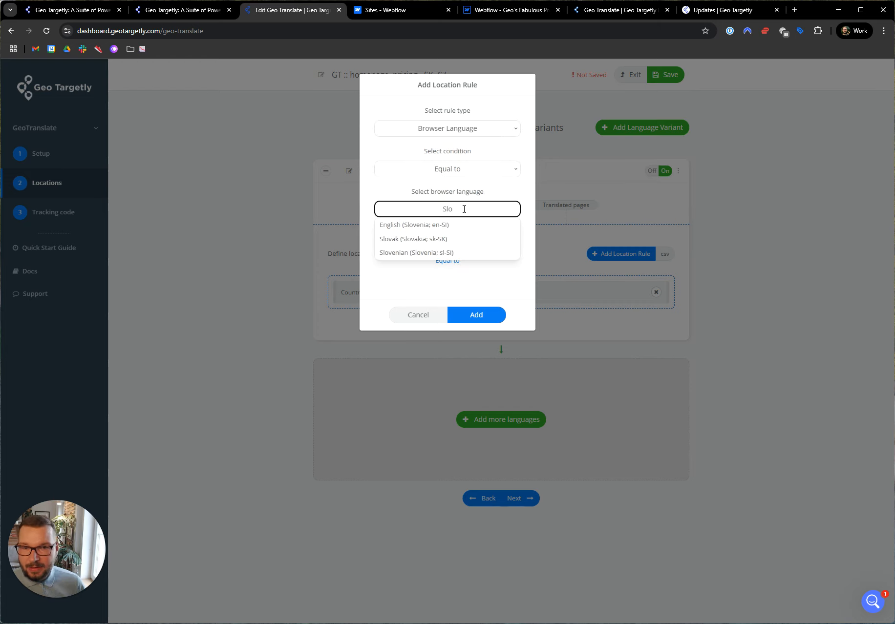
click(425, 239)
click(474, 335)
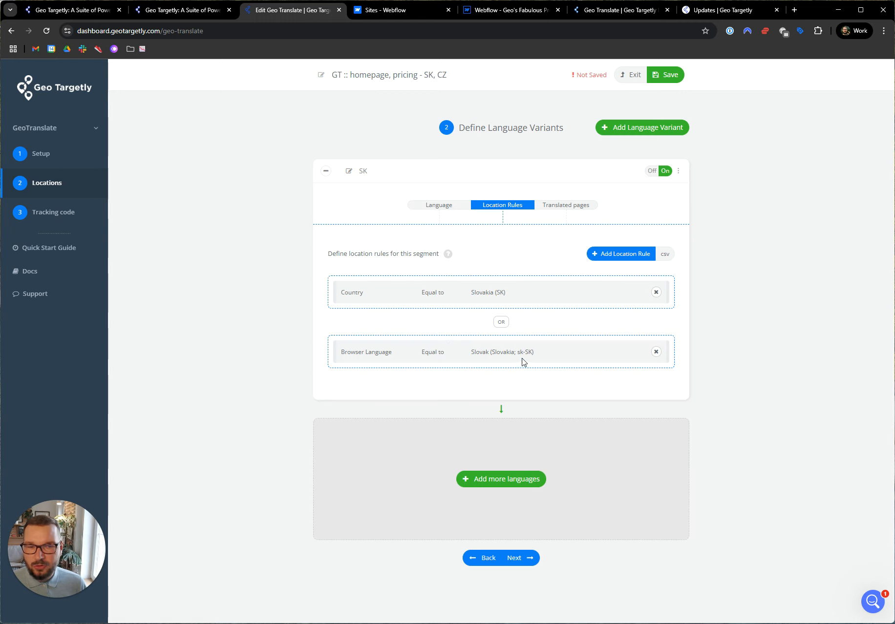
click(558, 207)
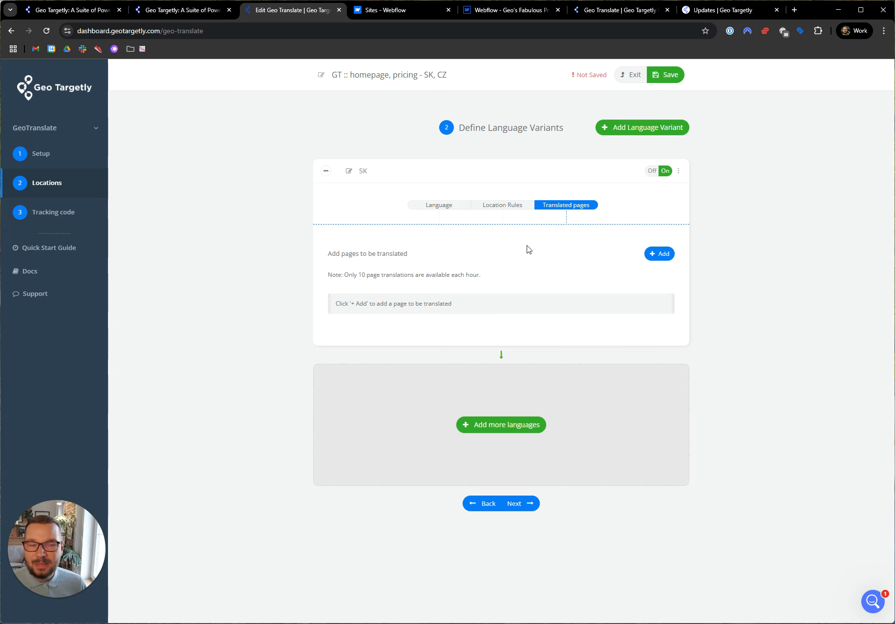
click(658, 254)
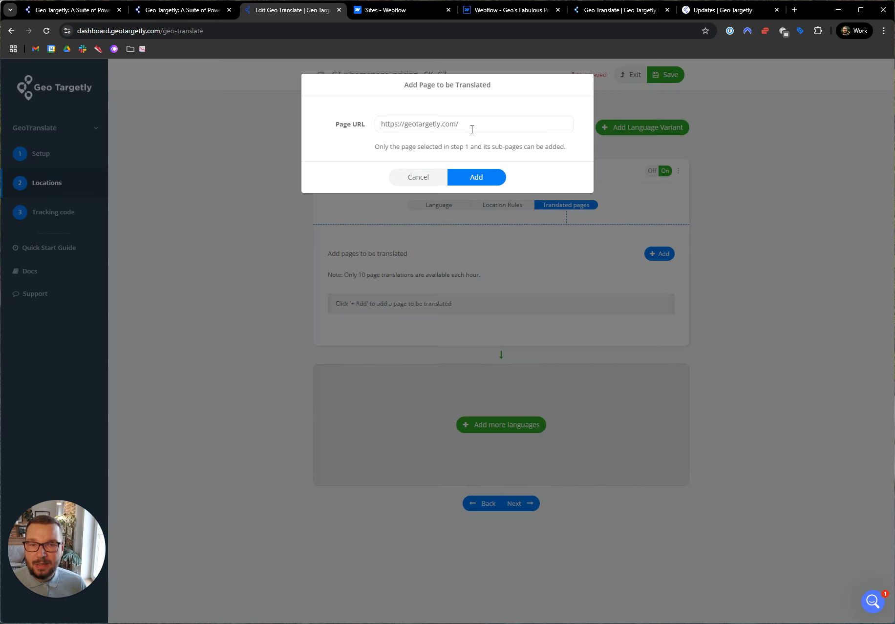
click(475, 176)
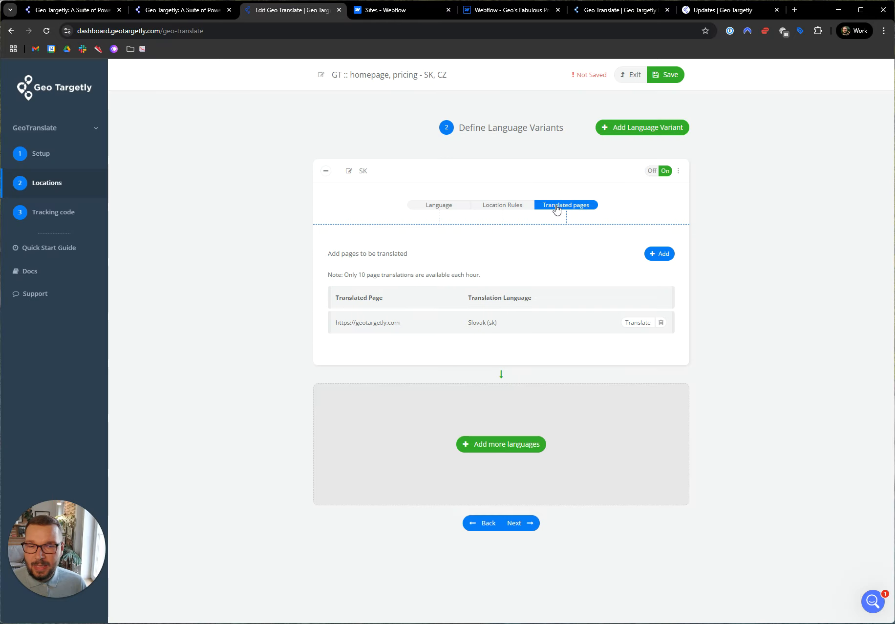
click(662, 254)
click(517, 128)
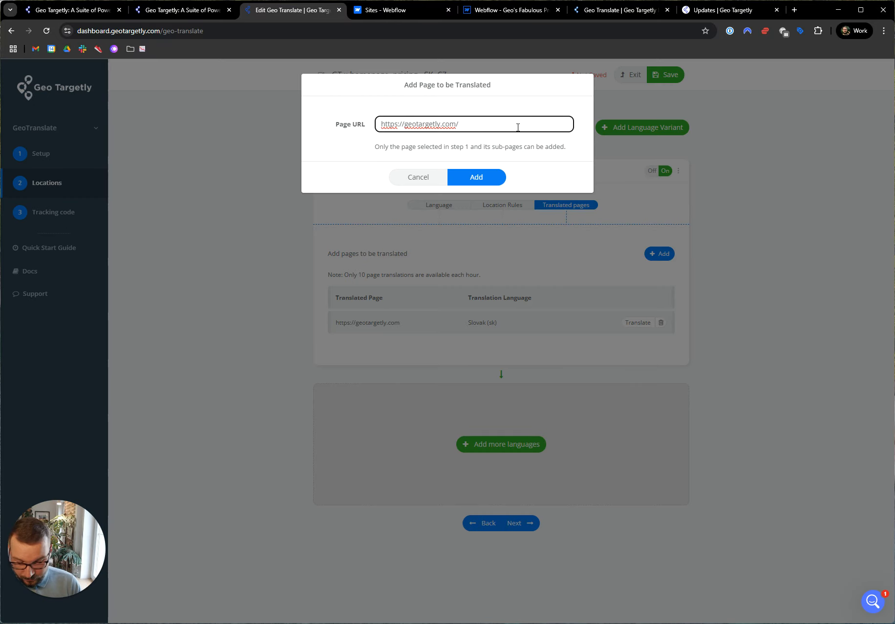
text(pricing)
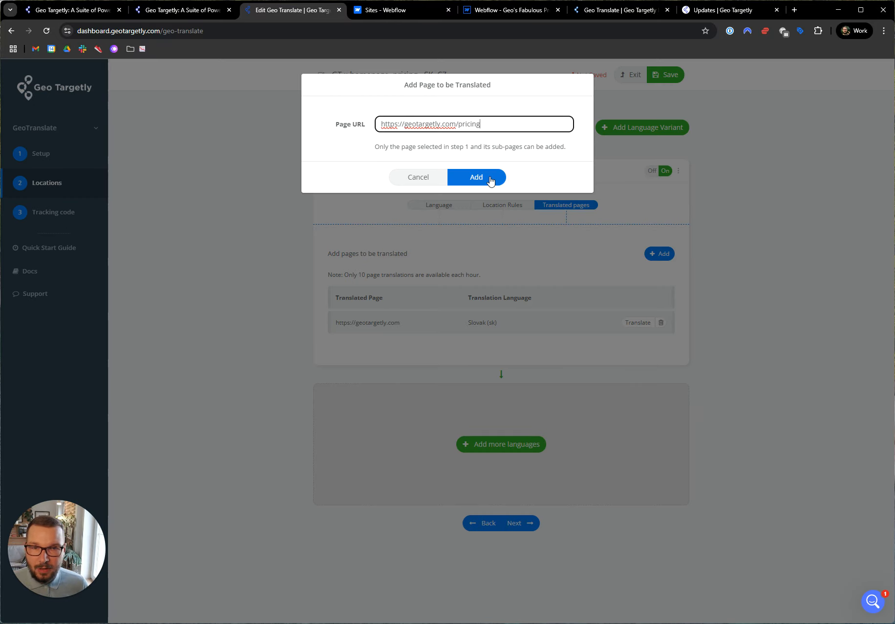
click(491, 181)
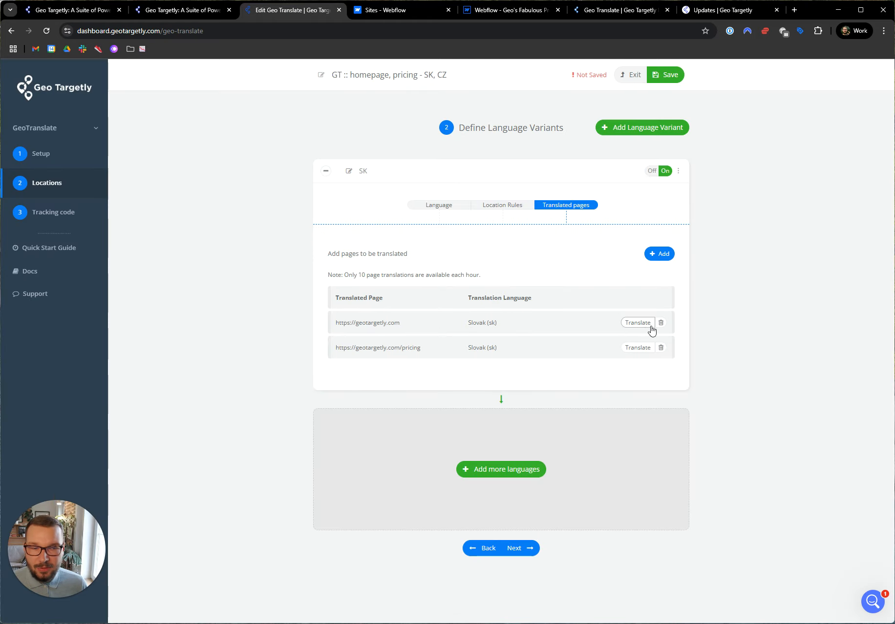
click(645, 326)
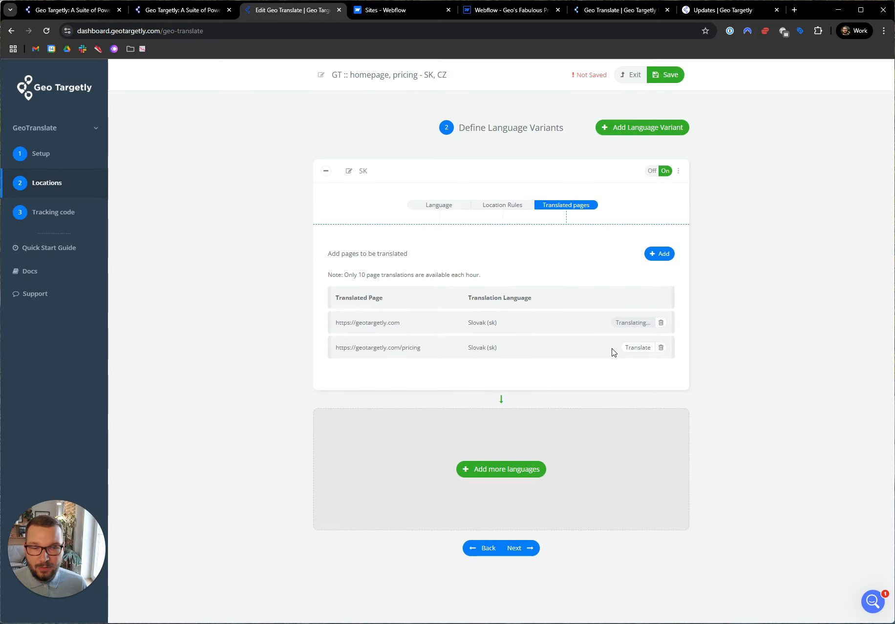
click(636, 349)
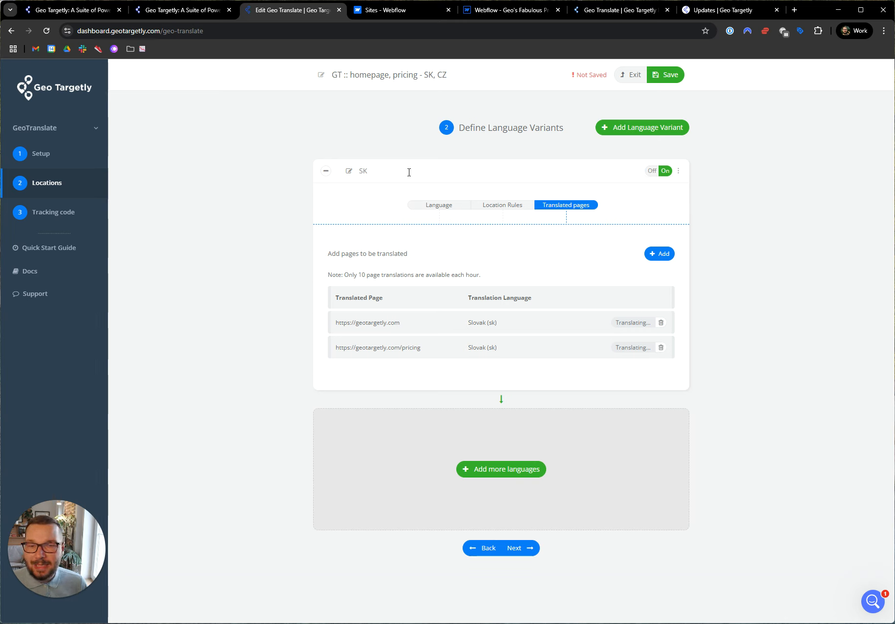
Step: Duplicate the SK language variant and rename the copy CZ
click(679, 172)
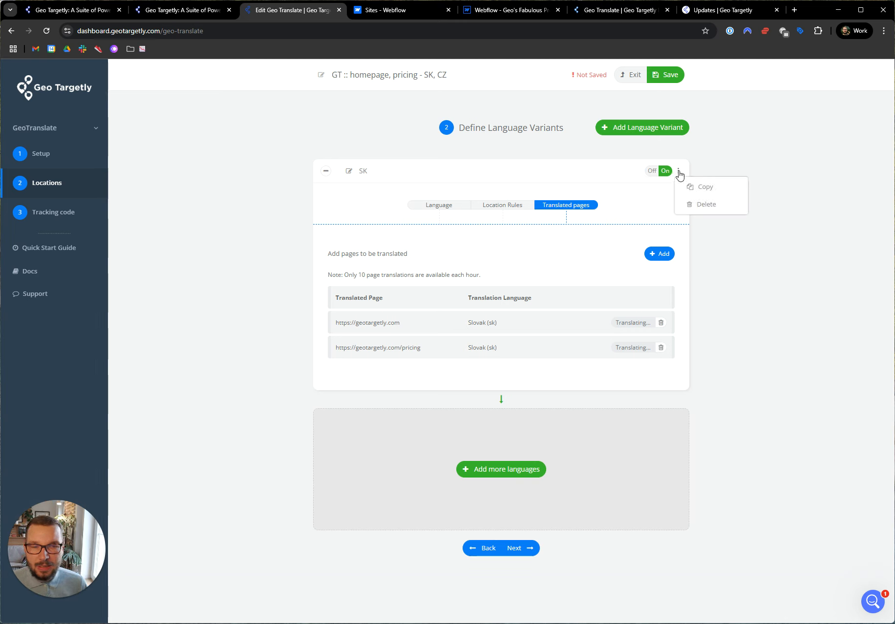
click(705, 193)
click(348, 204)
text(CZ)
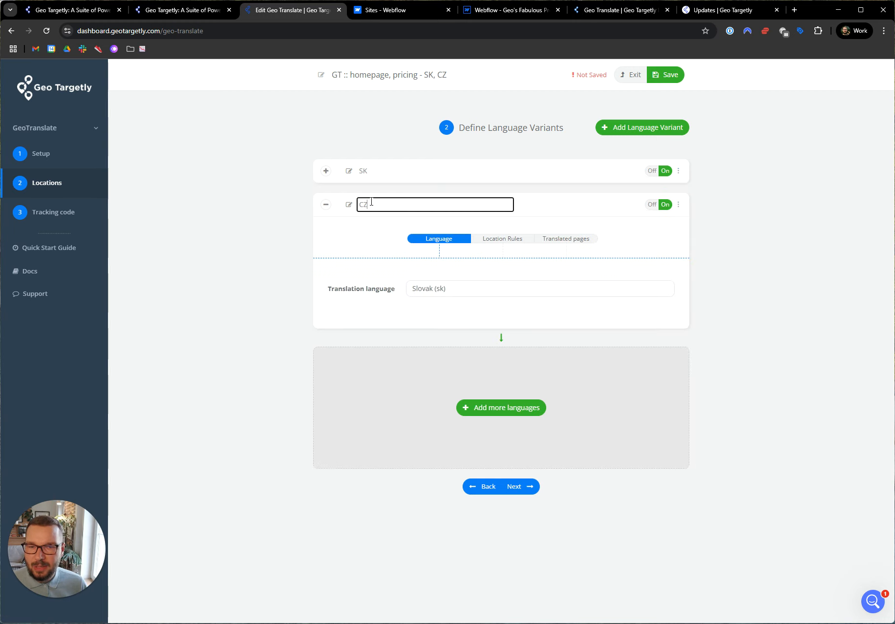
Step: Set the CZ variant's translation language to Czech (cs)
click(461, 286)
key(ctrl+a)
text(Cz)
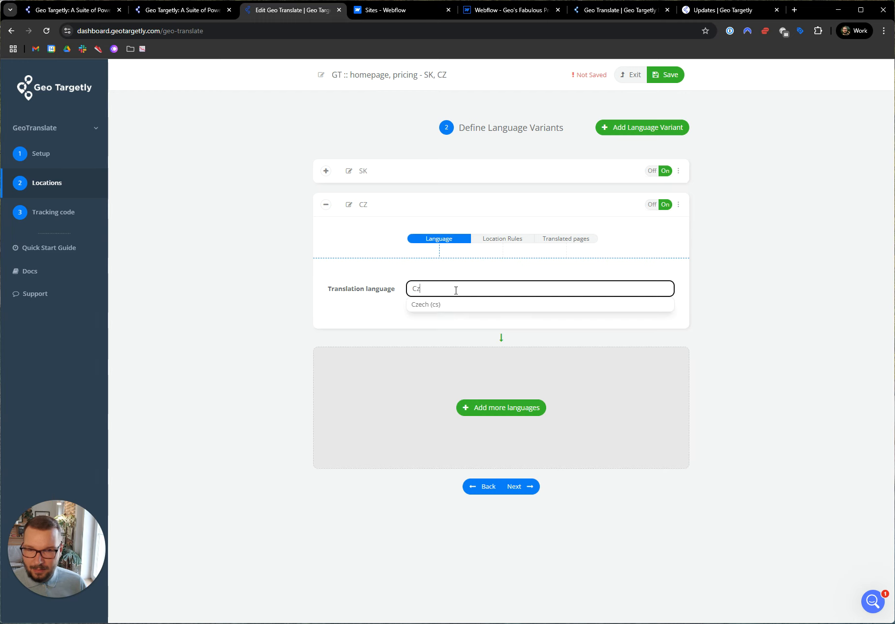
click(446, 304)
Step: Remove the Slovakia country rule and the Slovak browser language rule from the CZ variant
click(502, 240)
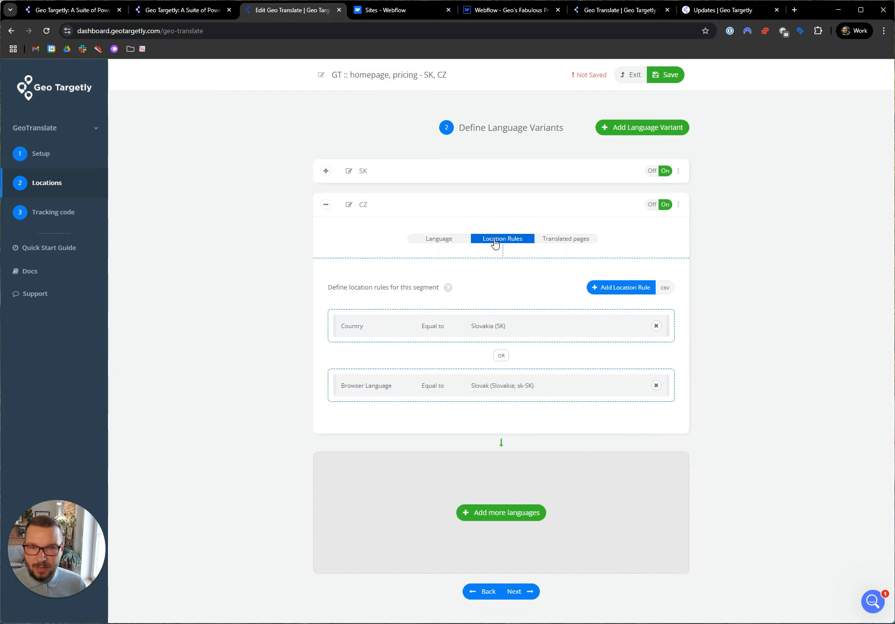
click(656, 326)
click(656, 325)
Step: Add a location rule to the CZ variant for Country equal to Czechia
click(637, 289)
click(453, 129)
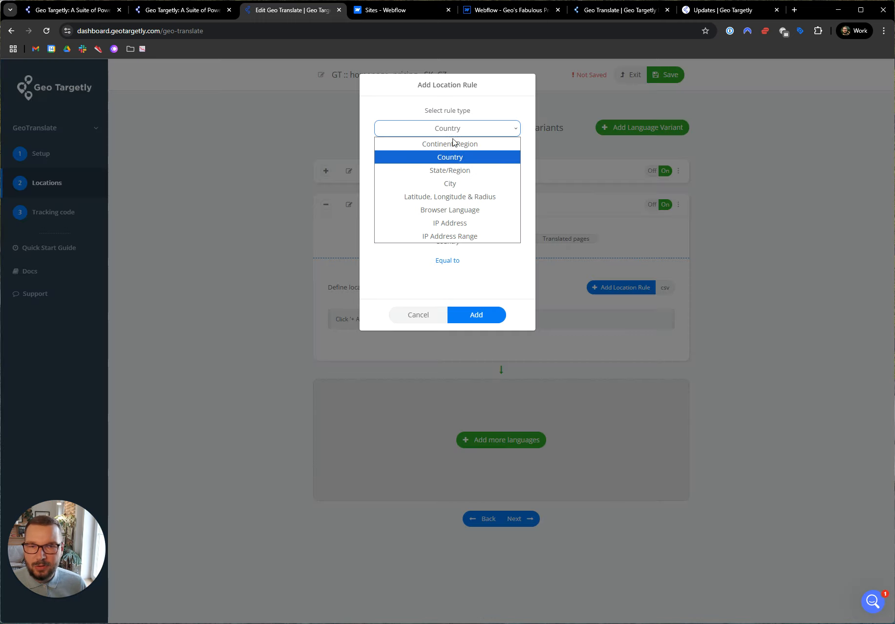
click(454, 157)
click(454, 209)
text(cz)
click(452, 227)
click(476, 315)
Step: Add a second location rule to the CZ variant for Browser Language equal to Czech (Czechia; cs-CZ)
click(621, 288)
click(454, 129)
click(455, 205)
click(493, 212)
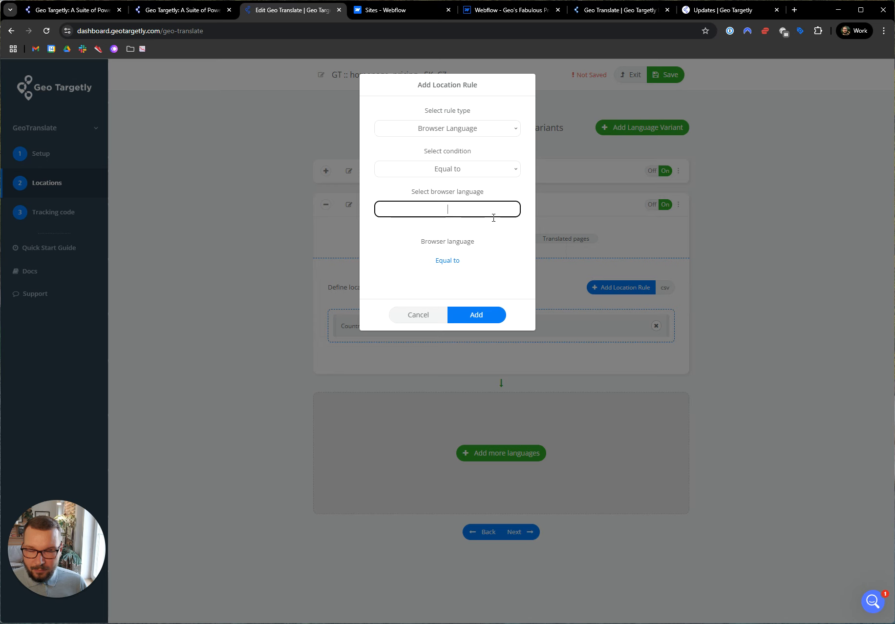
click(476, 226)
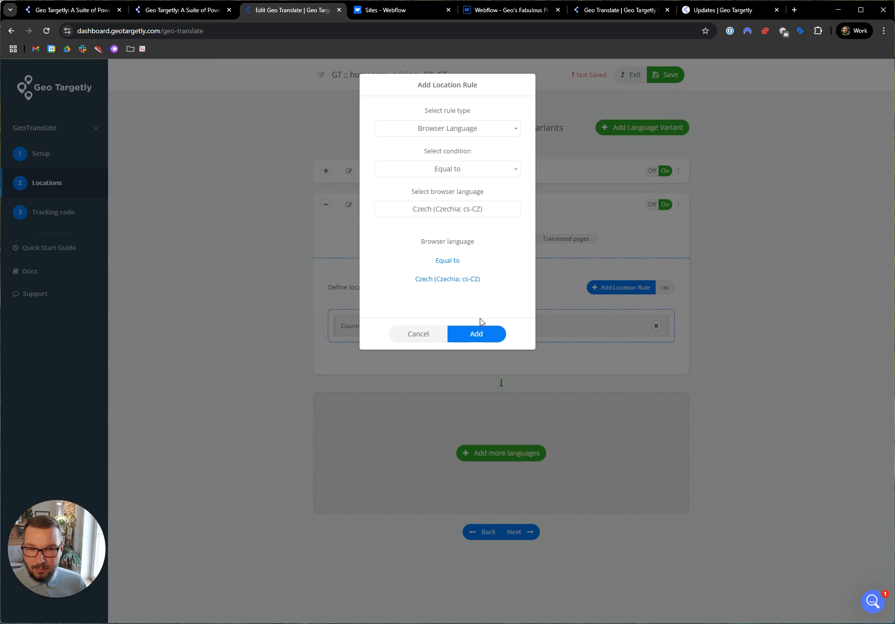
click(481, 317)
Step: Start the Czech translation of both the homepage and the pricing page in the CZ variant
click(559, 241)
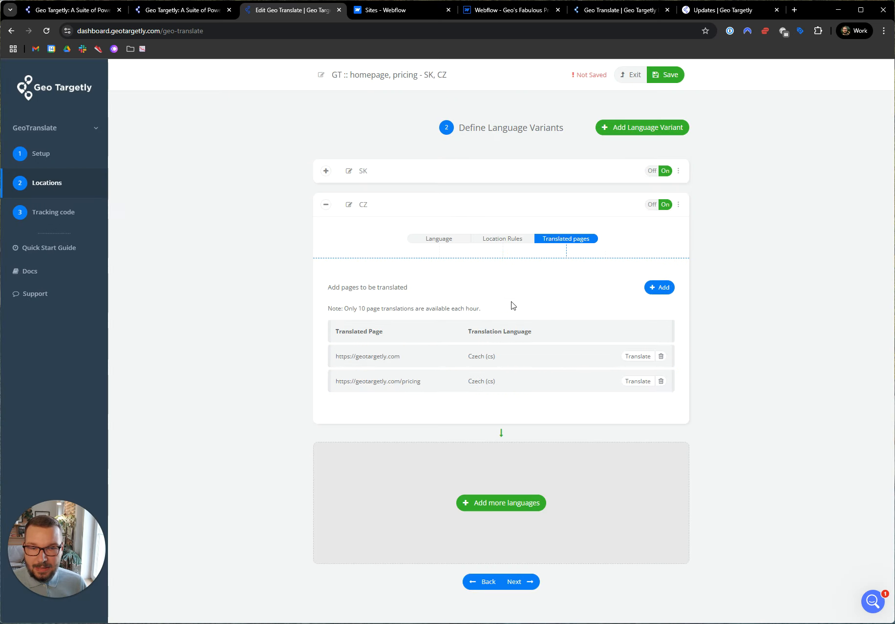
click(636, 358)
click(636, 383)
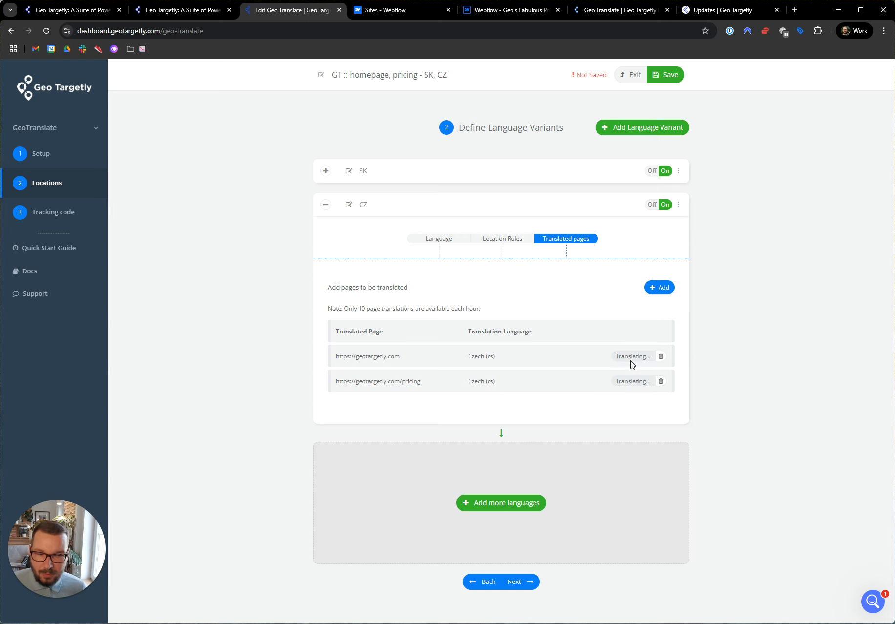
Step: Open the SK variant's translated content for the pricing page and compare the original and Slovak texts of Products, Geo Redirect and Geo Links
click(326, 170)
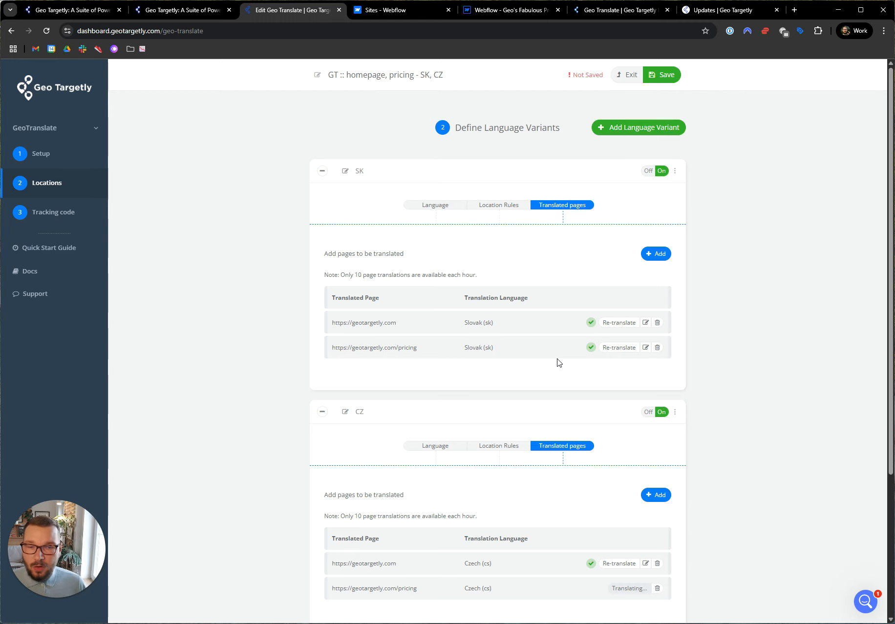
click(645, 347)
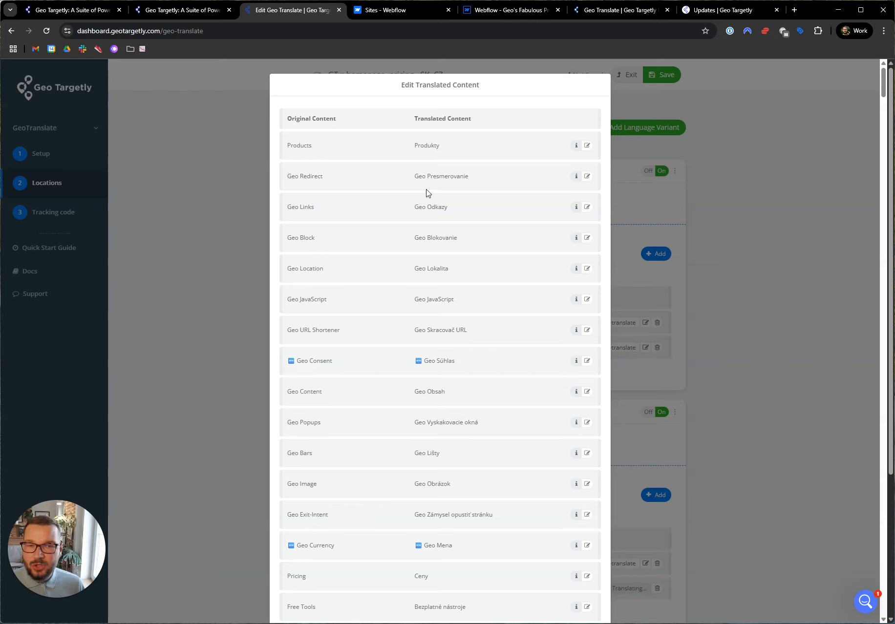
double_click(298, 145)
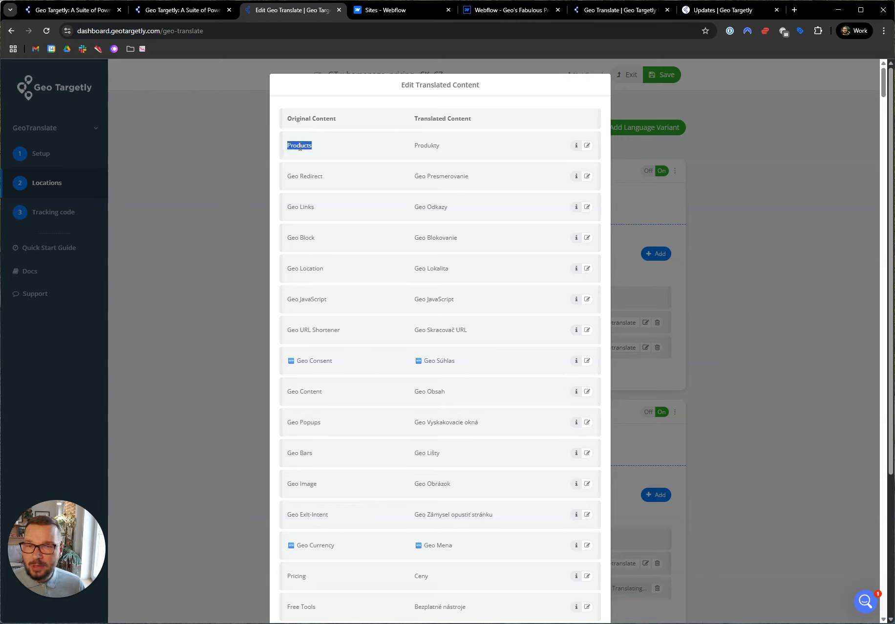
double_click(422, 147)
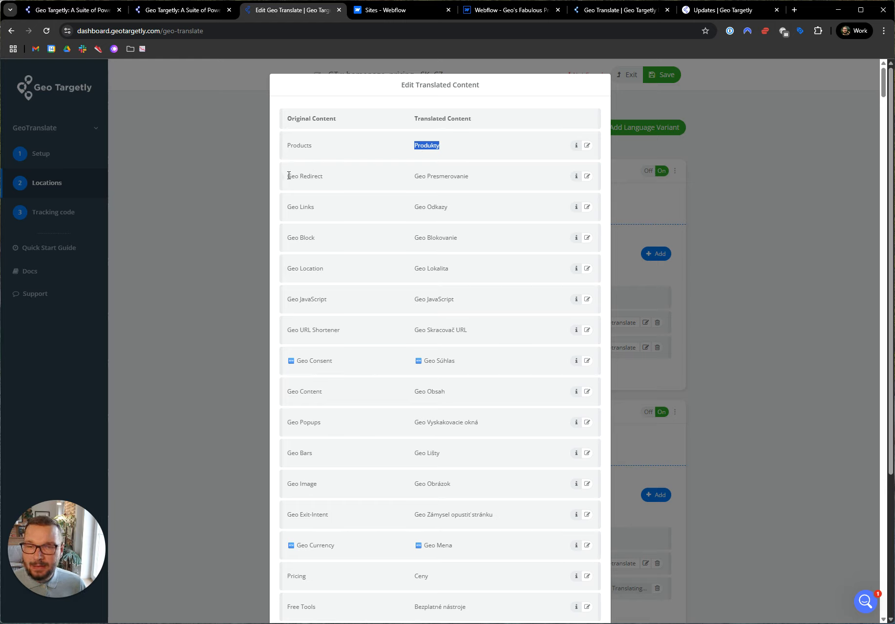
drag(289, 174, 329, 180)
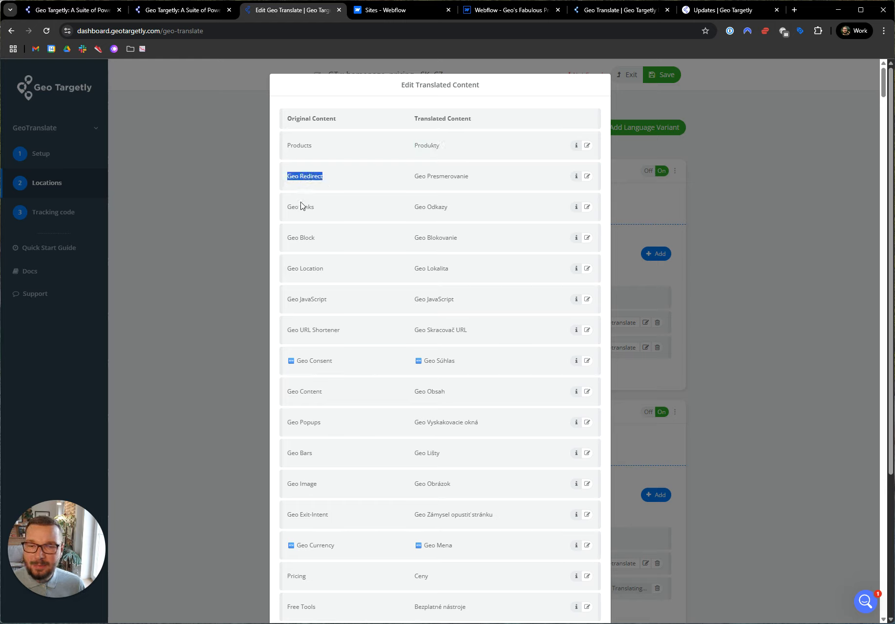
drag(288, 209, 318, 208)
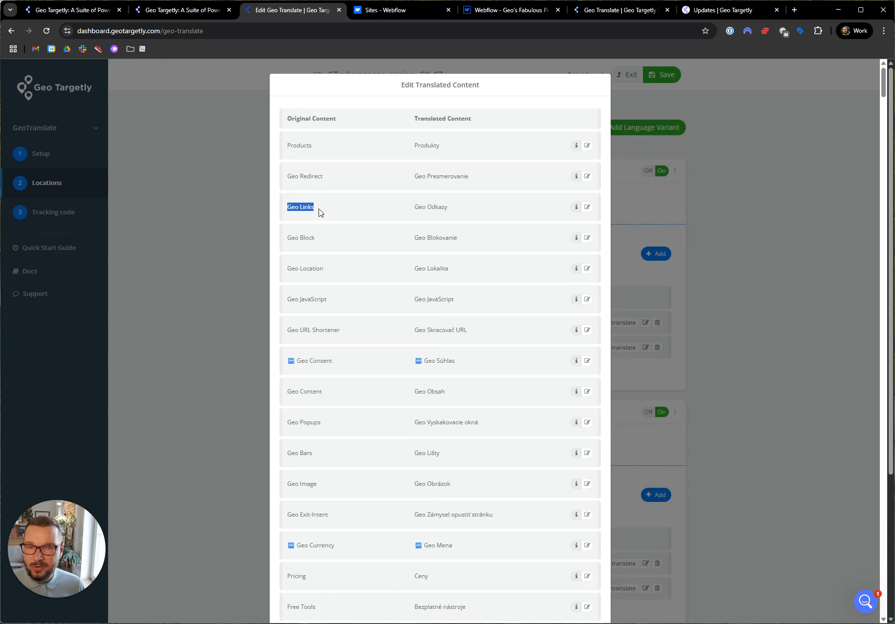
drag(415, 175, 467, 182)
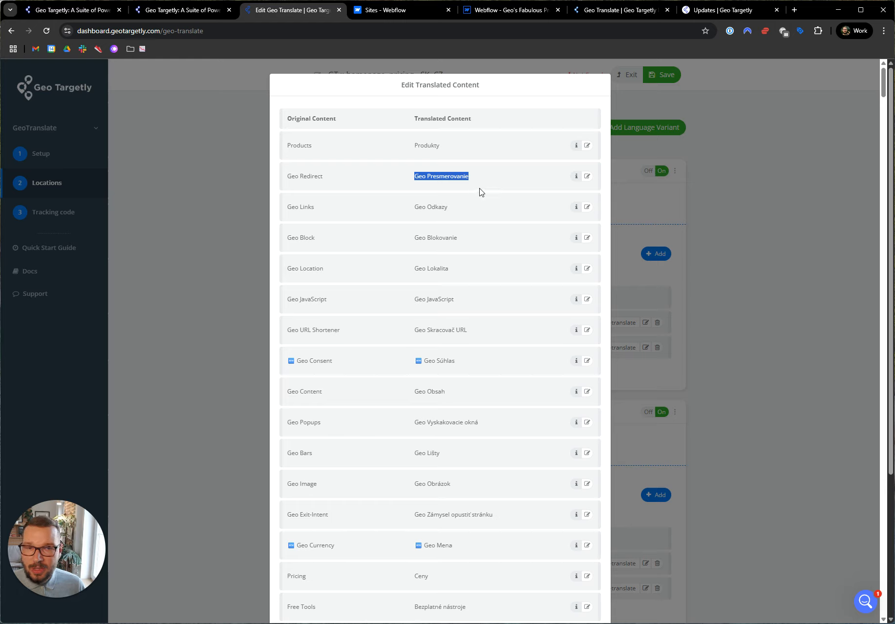
Step: Replace the Slovak translation of Geo Redirect with the original text "Geo Redirect", save the row and close the translation editor
triple_click(317, 178)
key(ctrl+c)
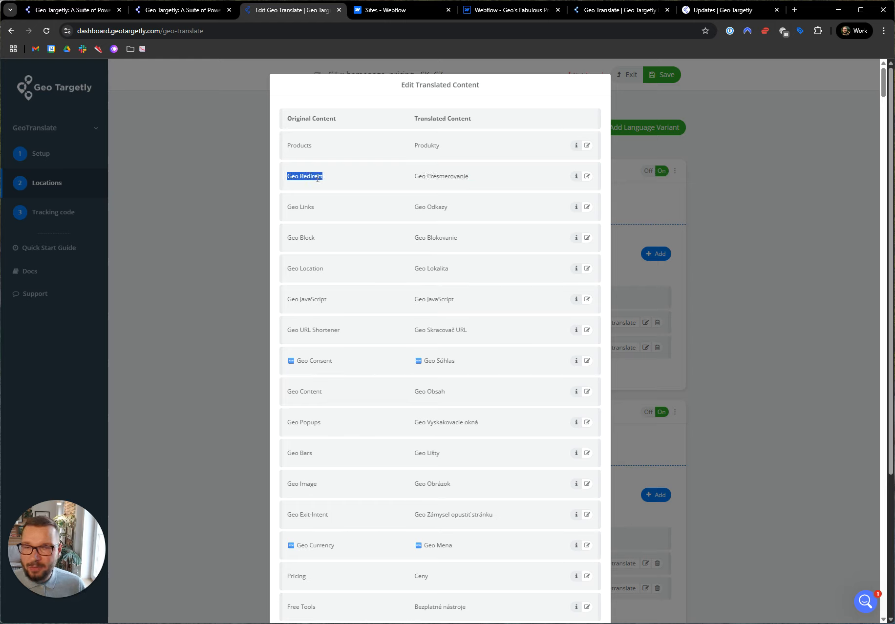
click(440, 176)
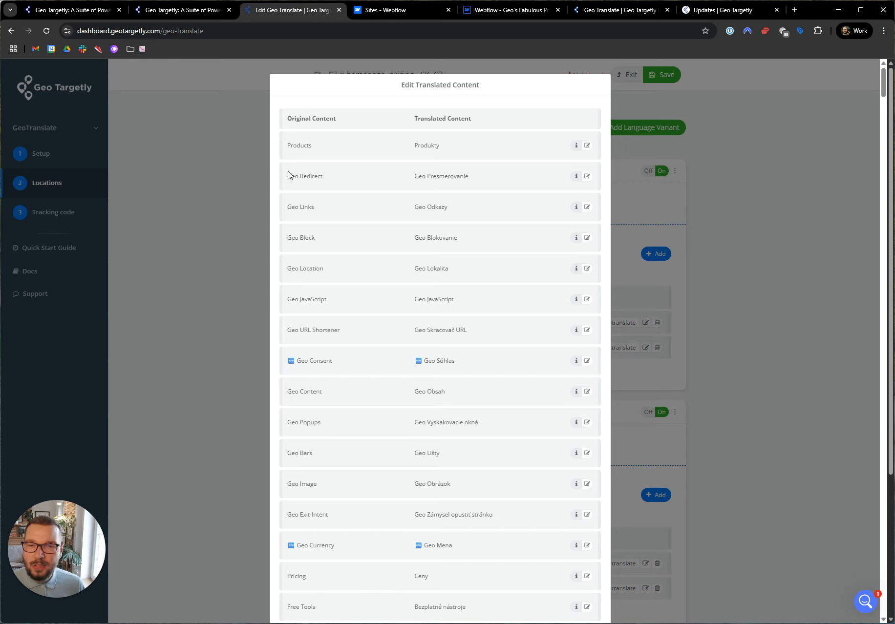
click(587, 176)
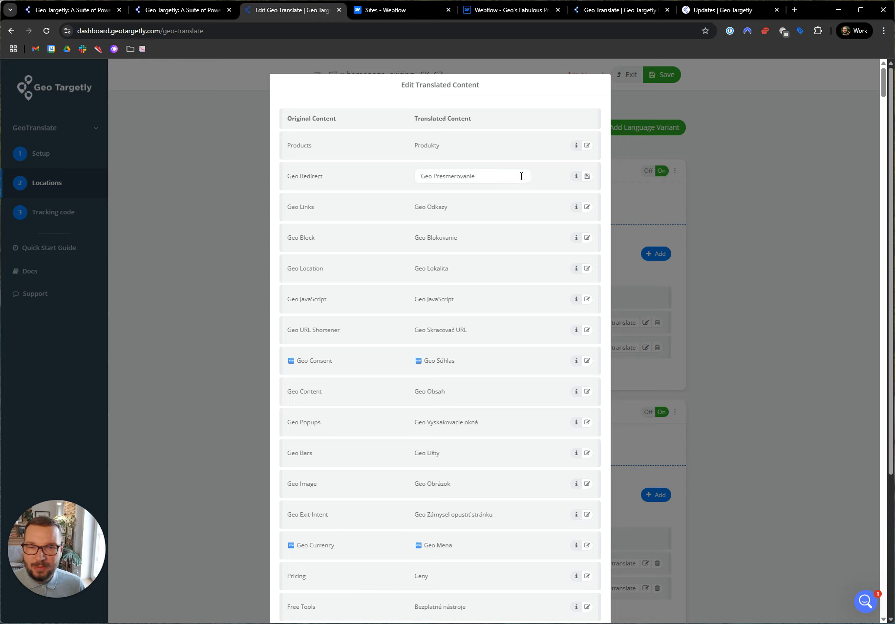
triple_click(491, 175)
key(ctrl+v)
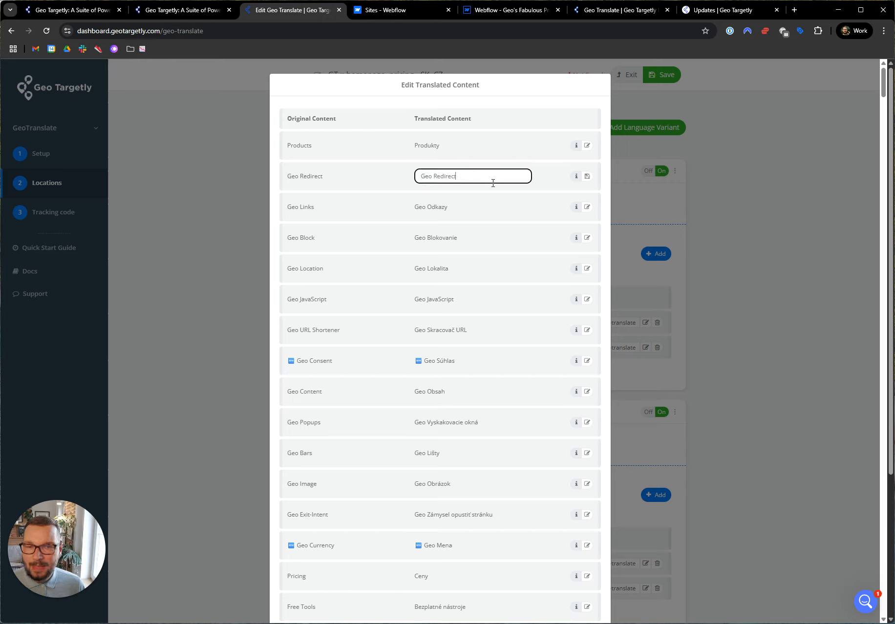
click(543, 169)
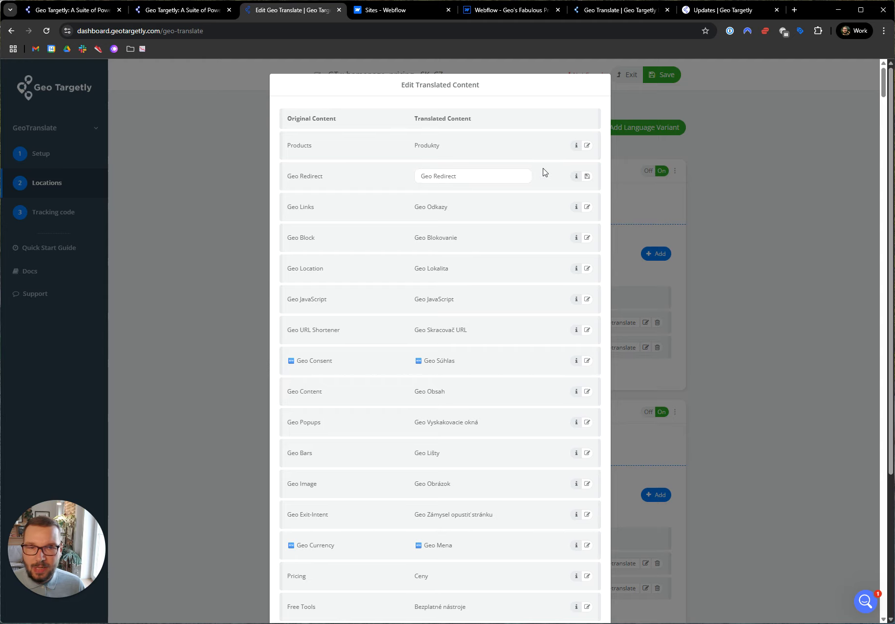
click(586, 177)
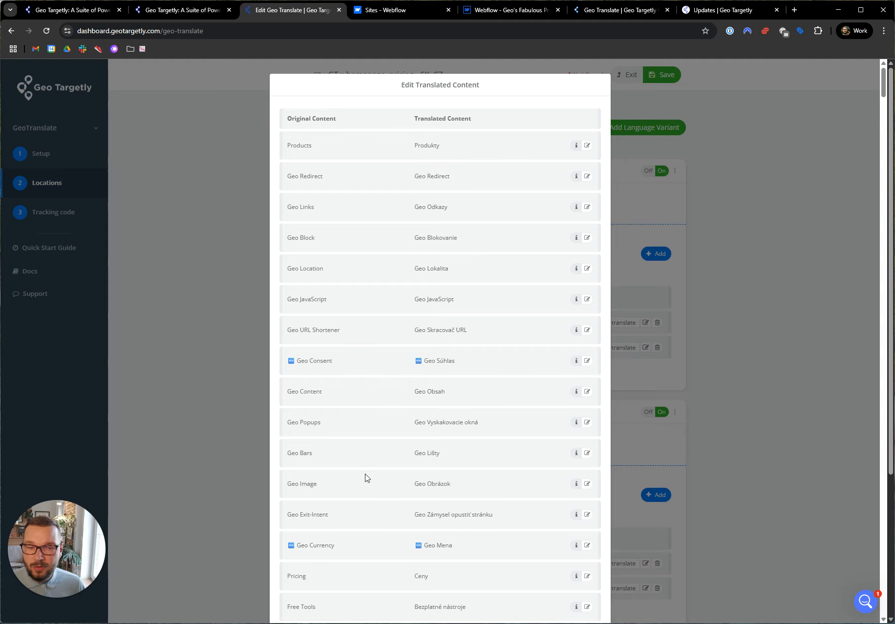
drag(883, 90, 852, 593)
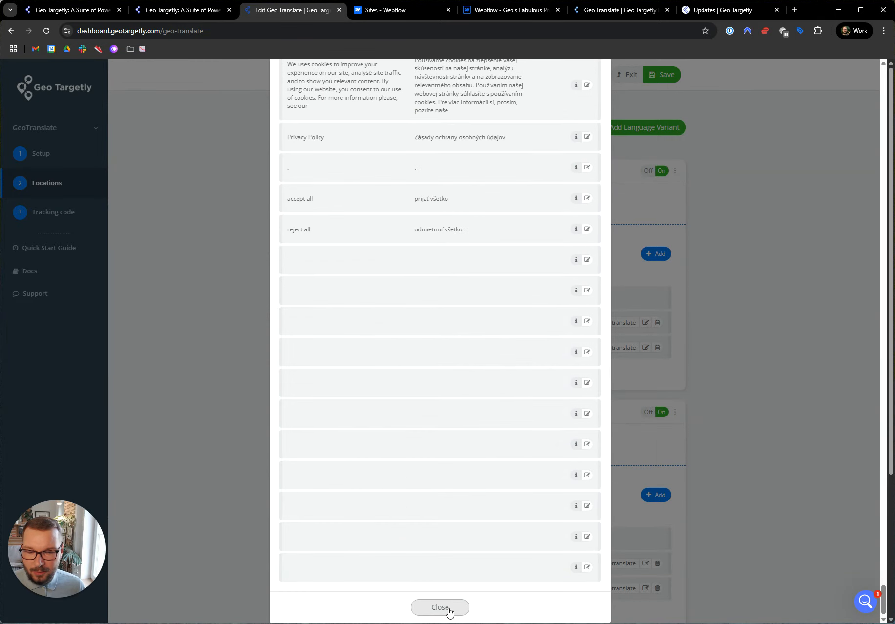
click(746, 194)
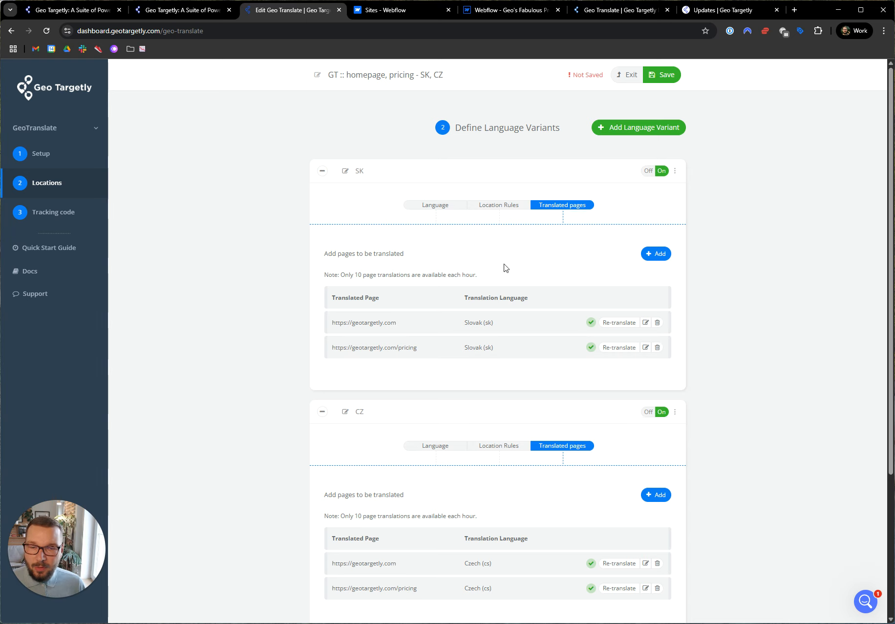
click(645, 324)
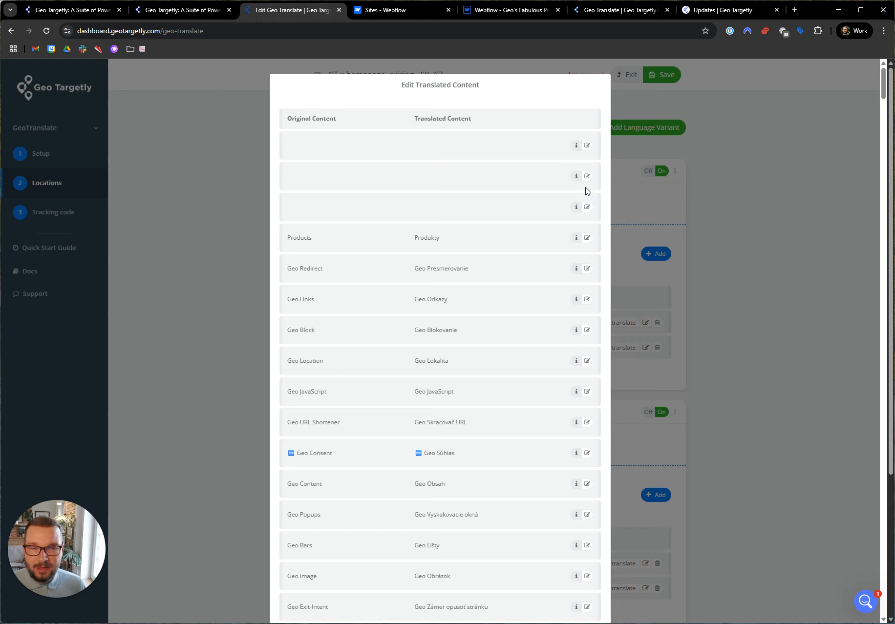
mouse_move(576, 242)
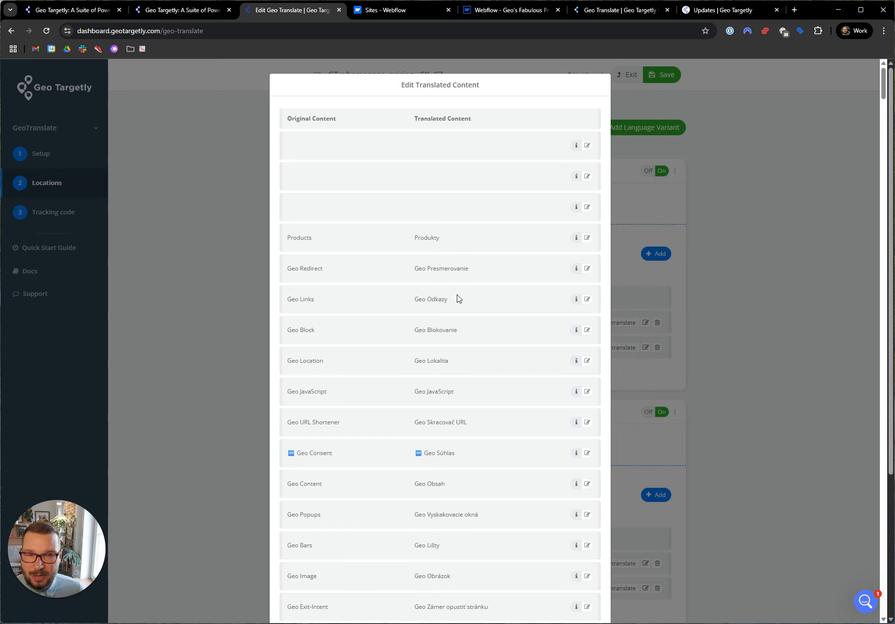
click(718, 185)
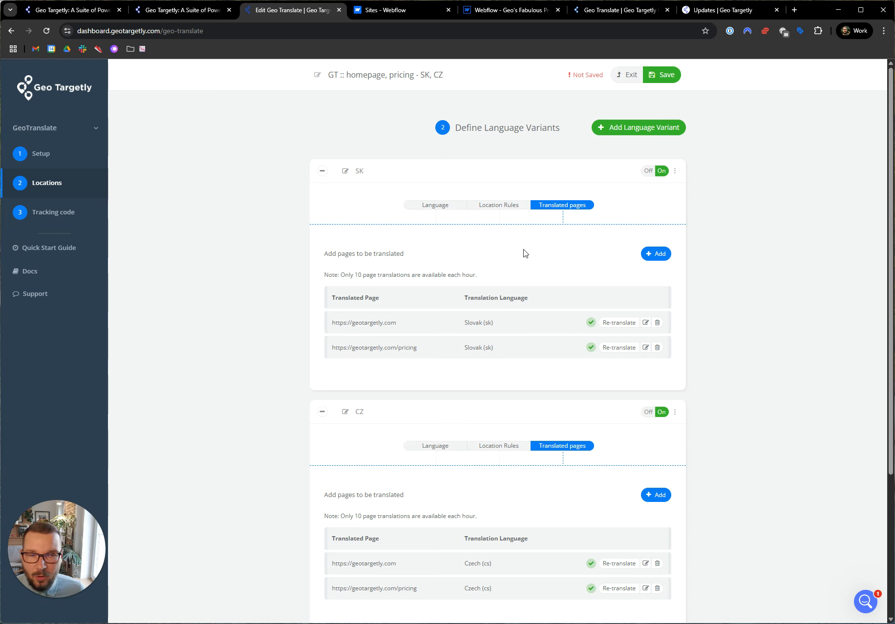
Step: Read the note on the hourly page translation limit in the SK variant's translated pages
click(660, 254)
click(414, 176)
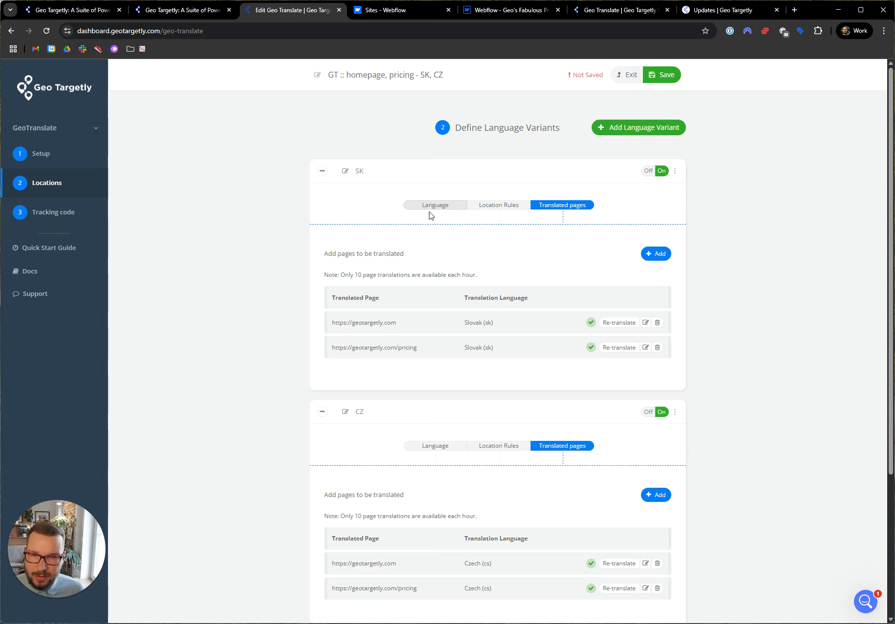
triple_click(372, 270)
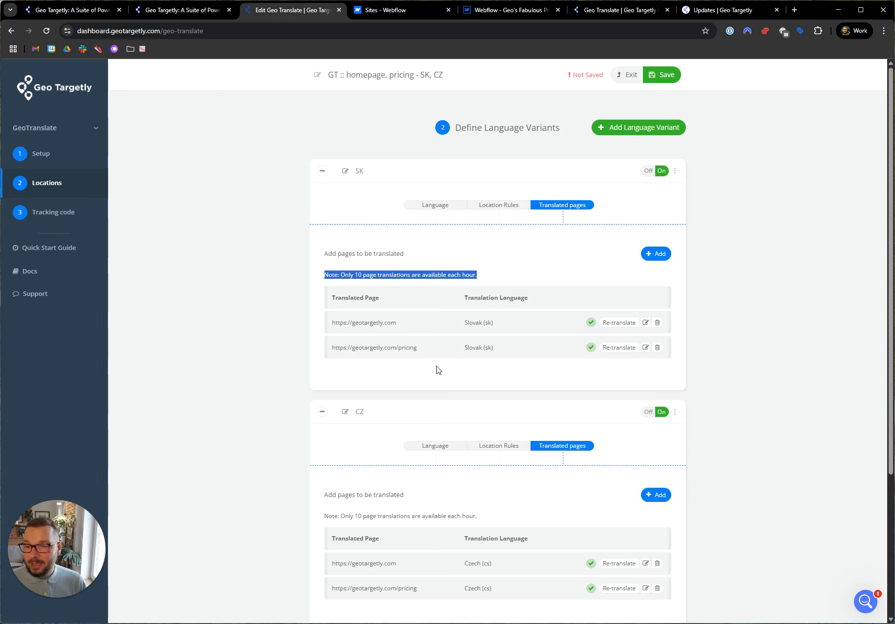
click(465, 277)
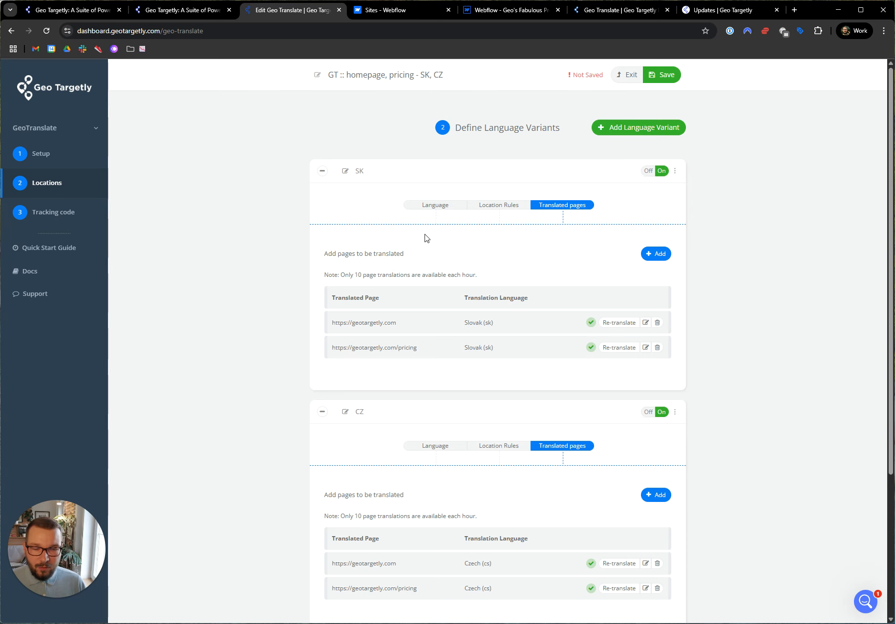
Step: Review the location rules of the SK and CZ variants, checking their country and browser language conditions
scroll(430, 242, down, 4)
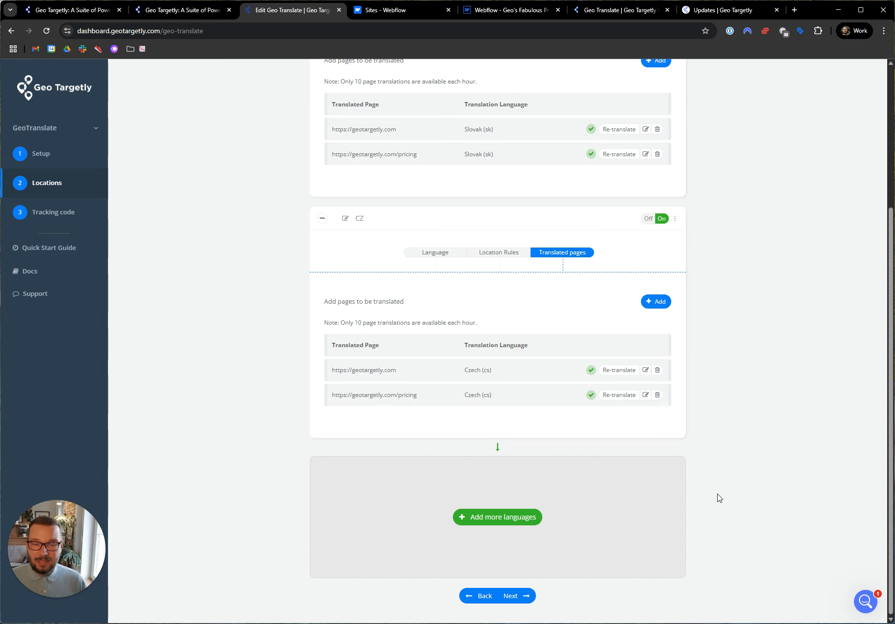
scroll(562, 293, up, 1)
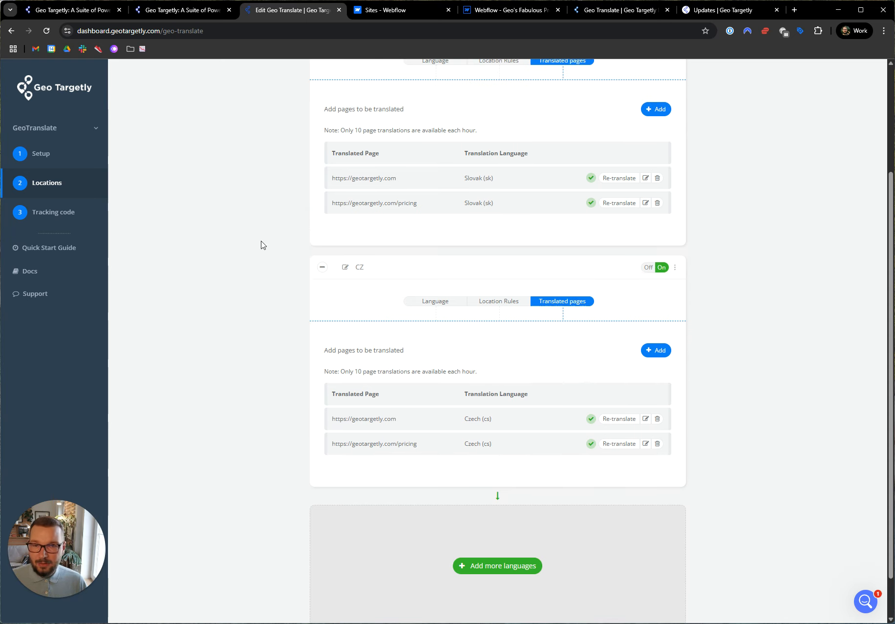
scroll(525, 177, up, 1)
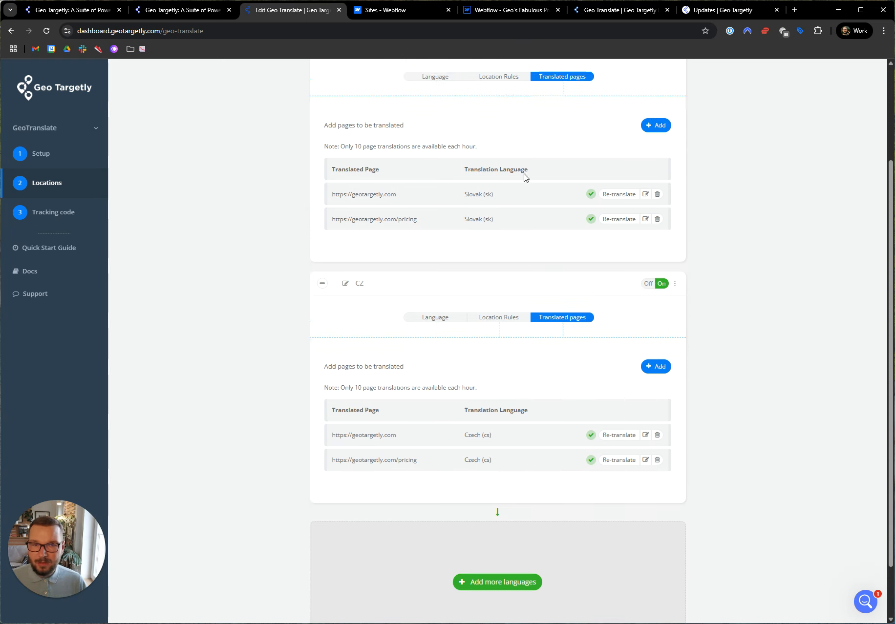
scroll(525, 177, up, 2)
click(505, 159)
click(507, 409)
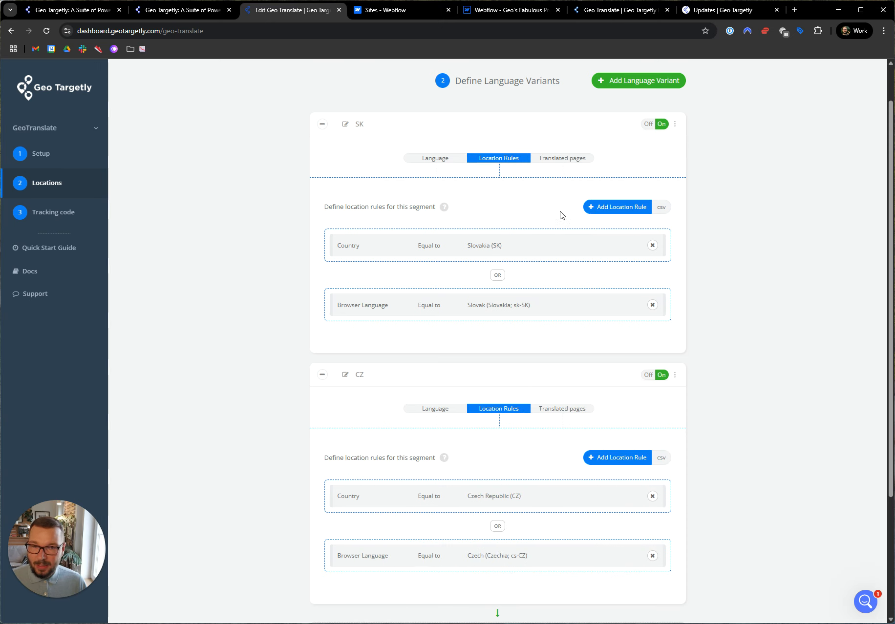
scroll(562, 215, down, 1)
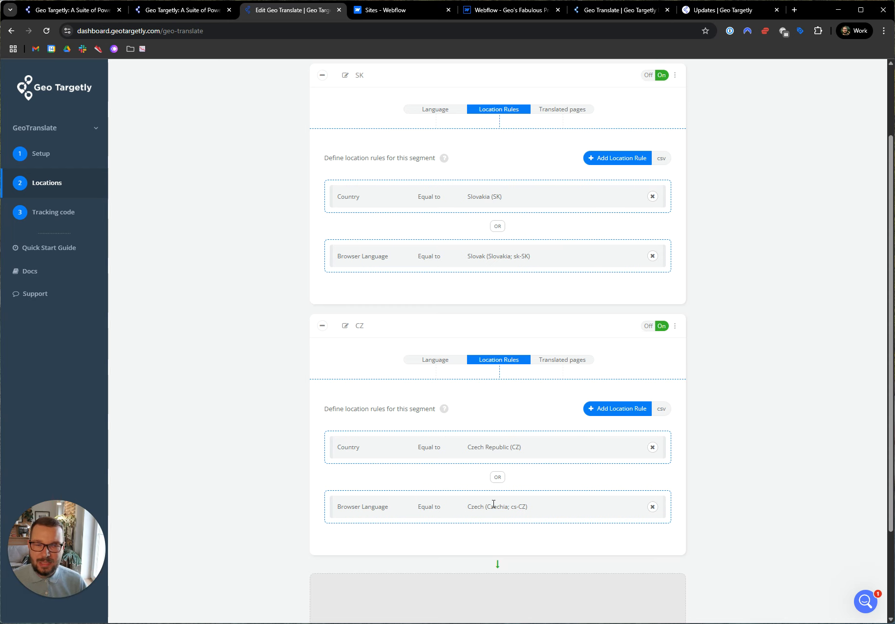
scroll(495, 419, down, 3)
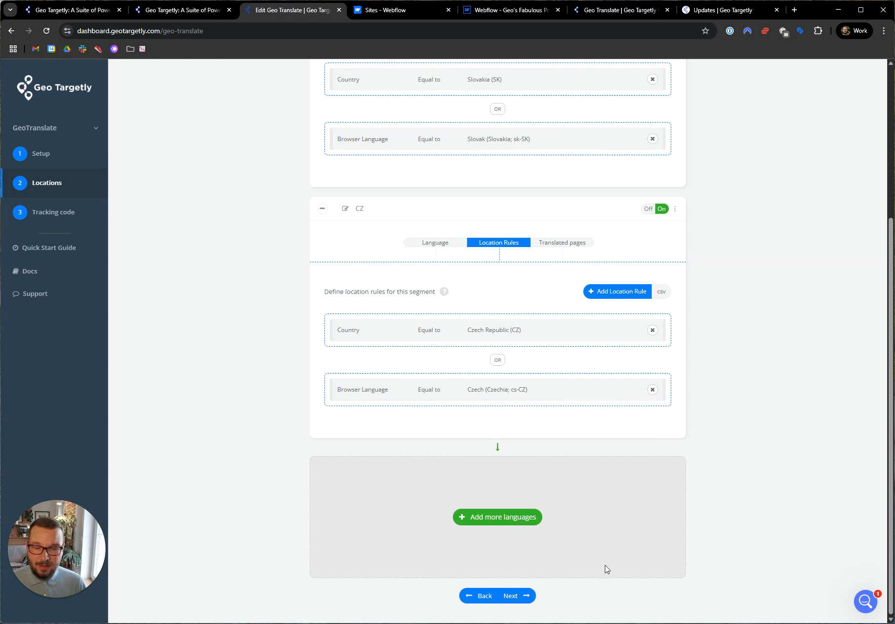
Step: Proceed to the tracking code, choose the Webflow version and save the setup to generate the Geo Translate code
click(515, 602)
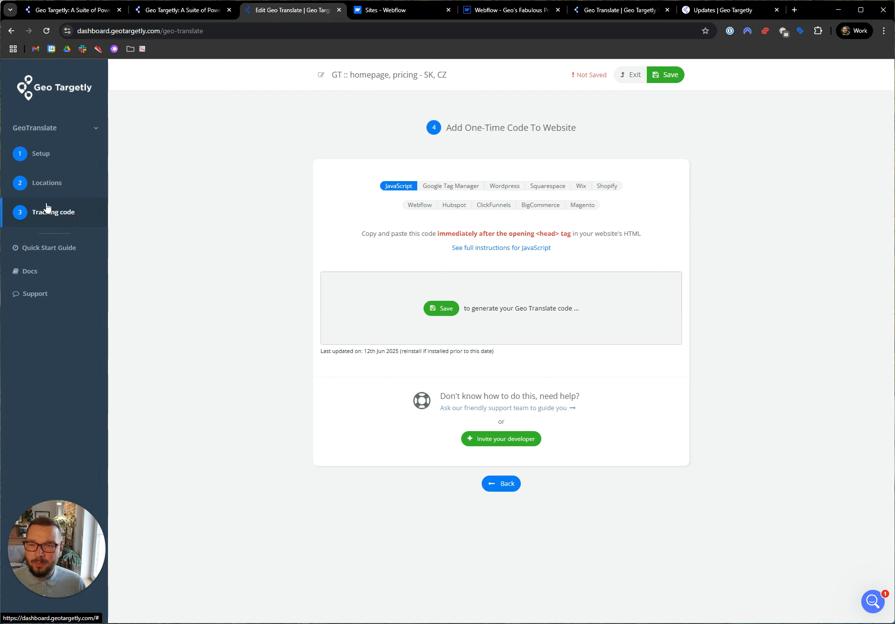
click(416, 210)
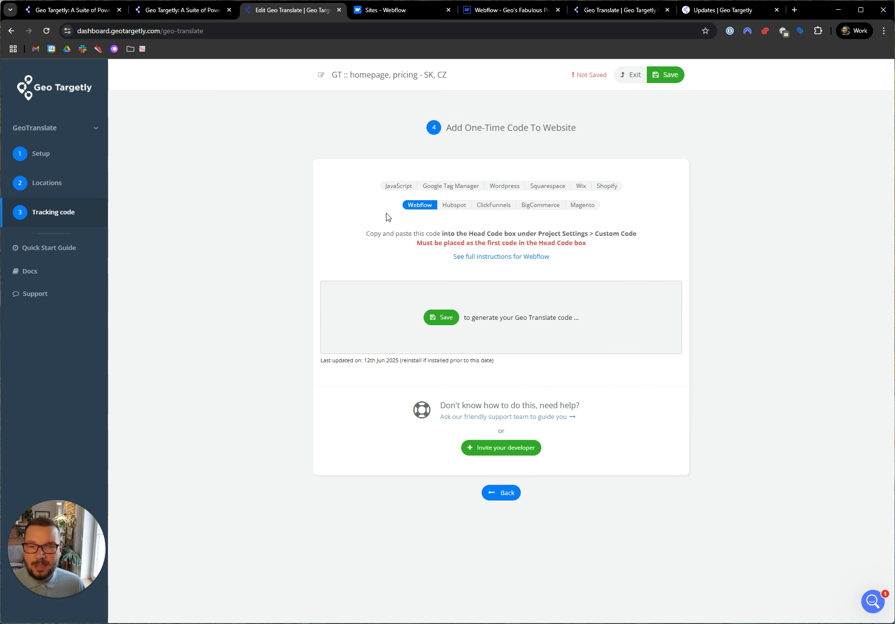
click(442, 318)
click(497, 342)
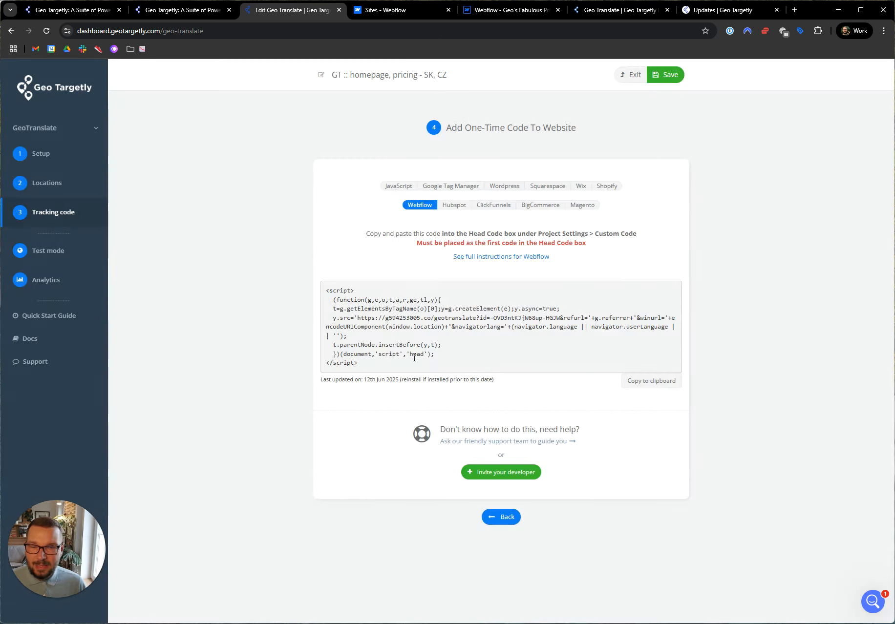
Step: Copy the generated Geo Translate script for Webflow to the clipboard
drag(377, 365, 263, 268)
click(262, 268)
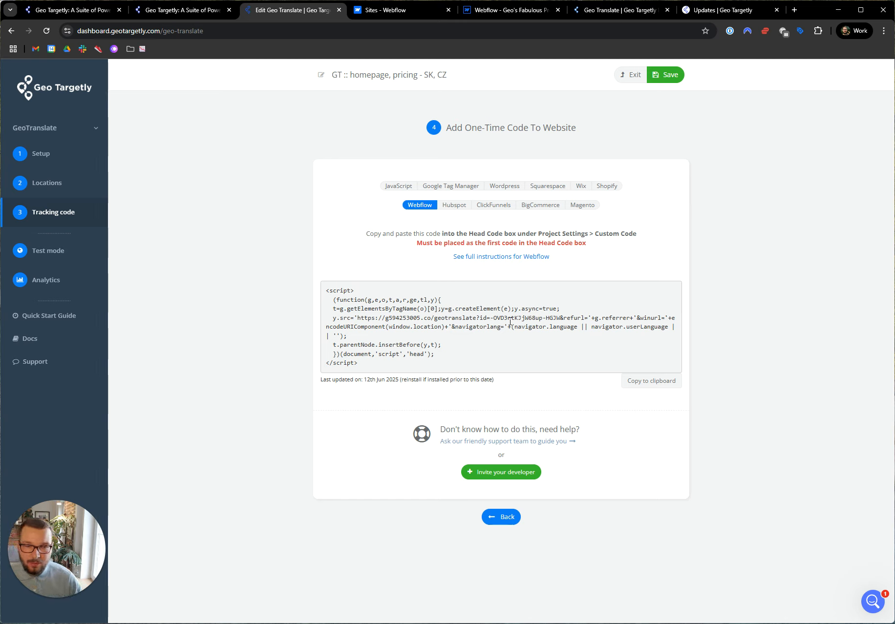
click(630, 382)
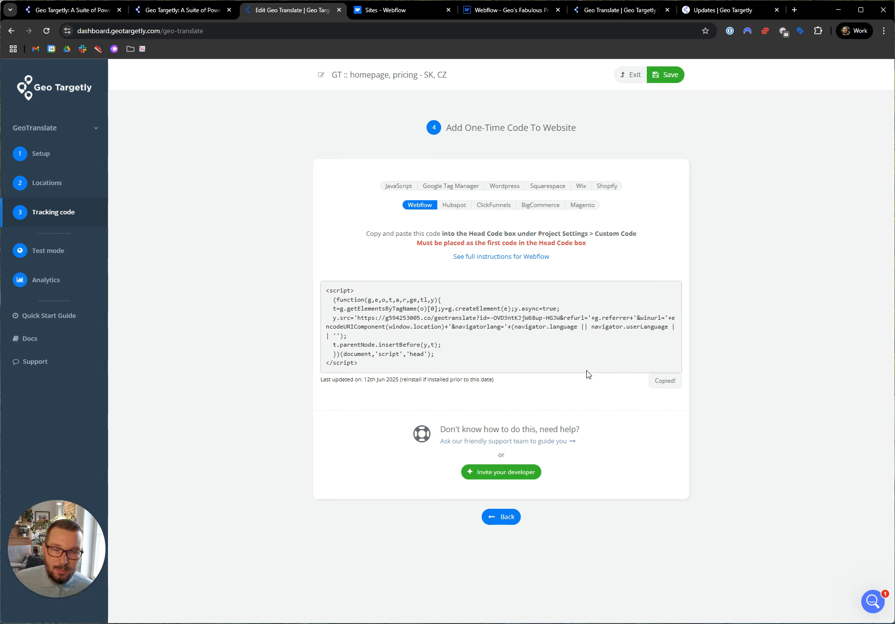
Step: Switch to Webflow and open the custom code settings of Geo's Fabulous Project
click(430, 20)
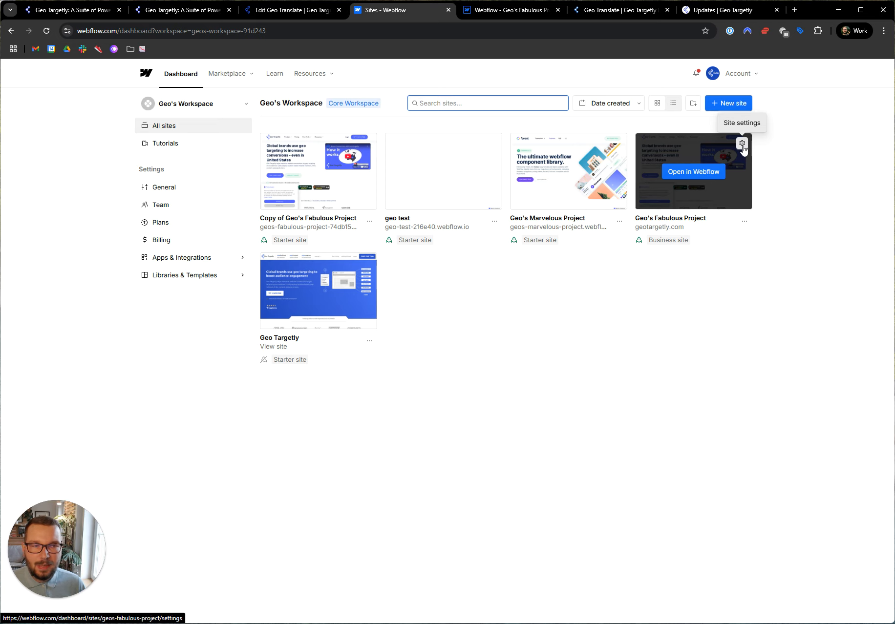
click(741, 144)
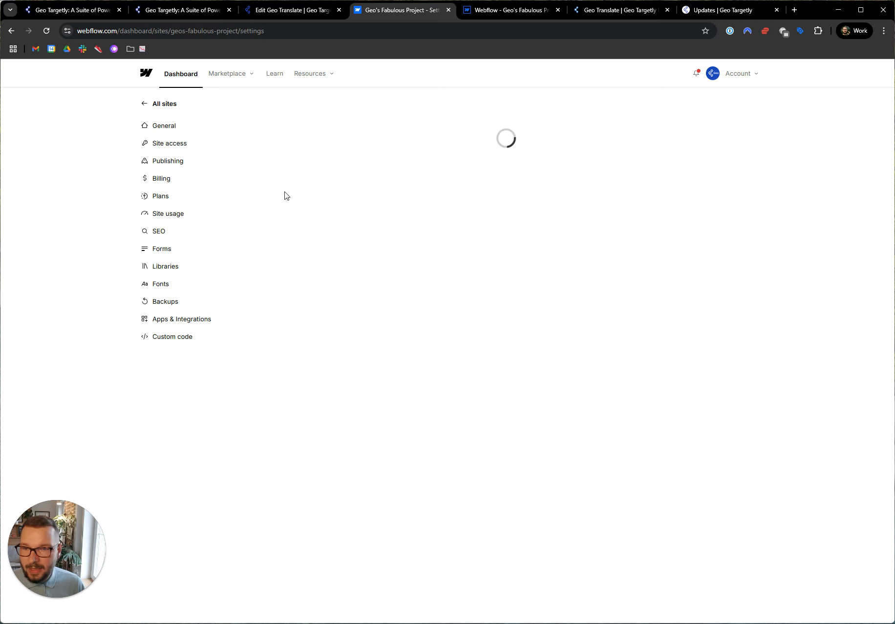
click(169, 339)
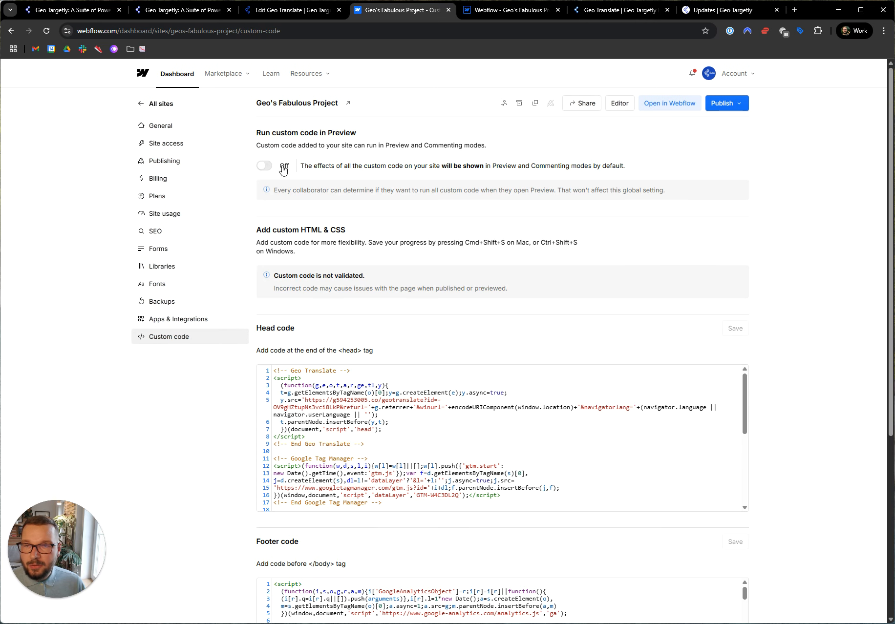
Step: Check Geo Targetly's instruction on where to place the code, and locate the existing Geo Translate script in Webflow's site-wide head code
click(292, 10)
drag(456, 234, 540, 235)
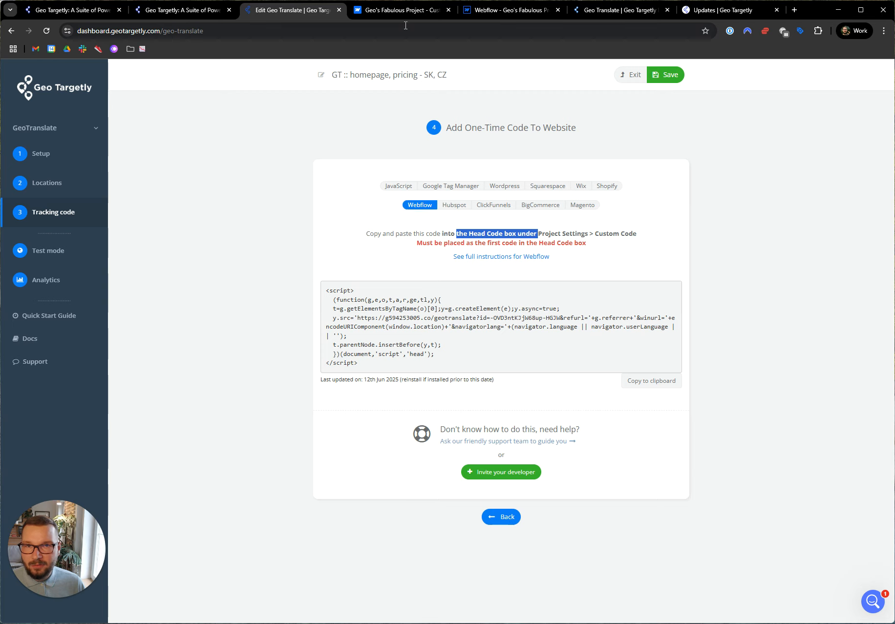
click(403, 10)
click(355, 437)
drag(355, 438, 271, 370)
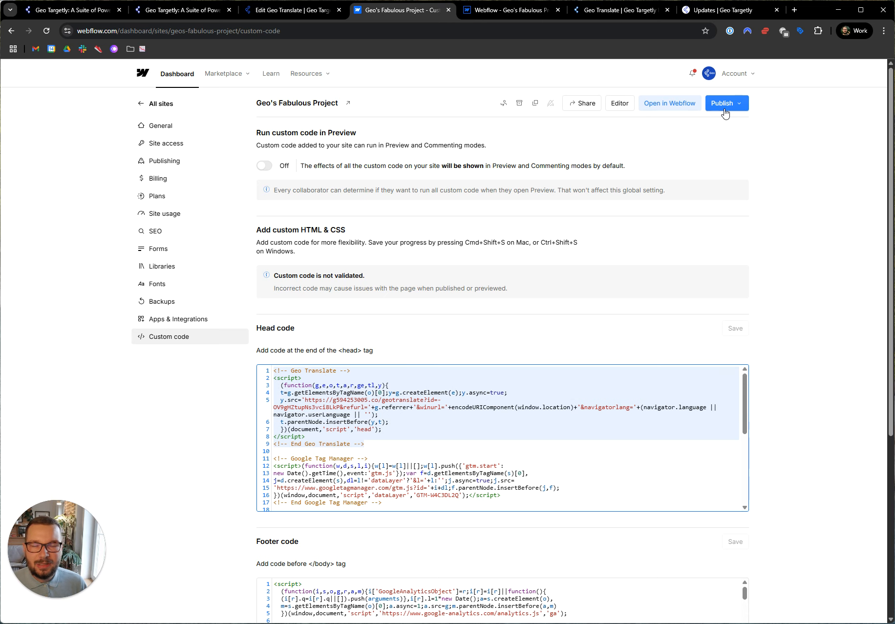
Step: In the Webflow Designer, paste the Geo Translate script into the homepage's inside-head custom code, and discard the page settings changes
click(503, 11)
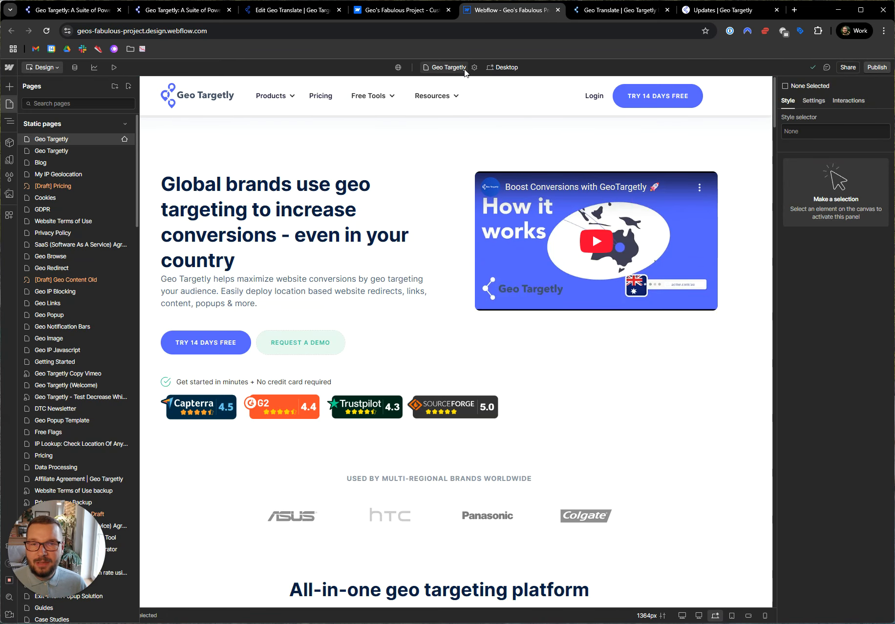
click(474, 67)
scroll(285, 320, down, 20)
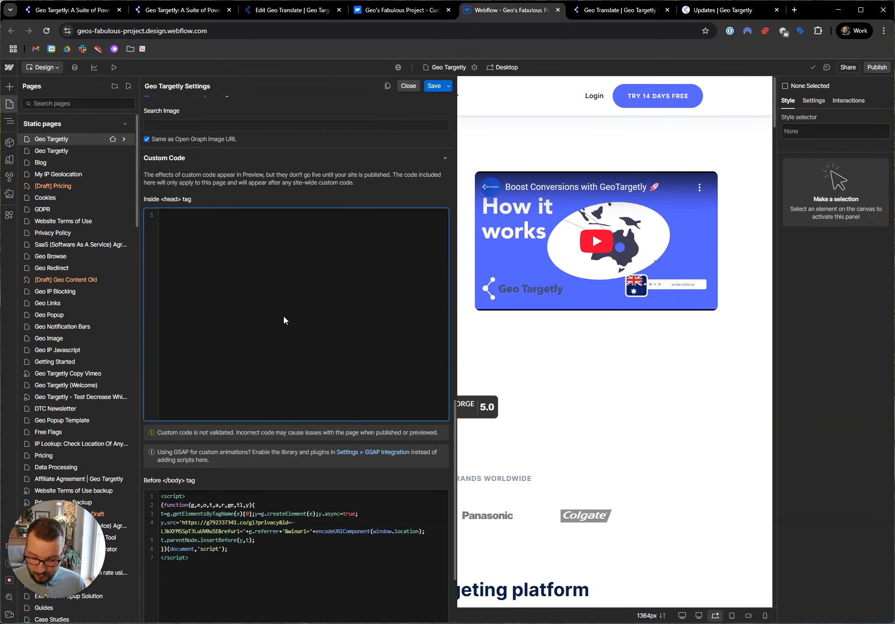
text(<script>   (function(g,e,o,t,a,r,ge,tl,y){   t=g.getElementsByTagName(o)[0];y=g.createElement(e);y.async=true;   y.src='https://g594253005.co/geotranslate?id=-OVD3ntKJjW68up-HGJW&refurl='+g.referrer+'&winurl='+encodeURIComponent(window.location)+'&navigatorlang='+(navigator.language || navigator.userLanguage || '');   t.parentNode.insertBefore(y,t);   })(document,'script','head'); </script>)
click(433, 88)
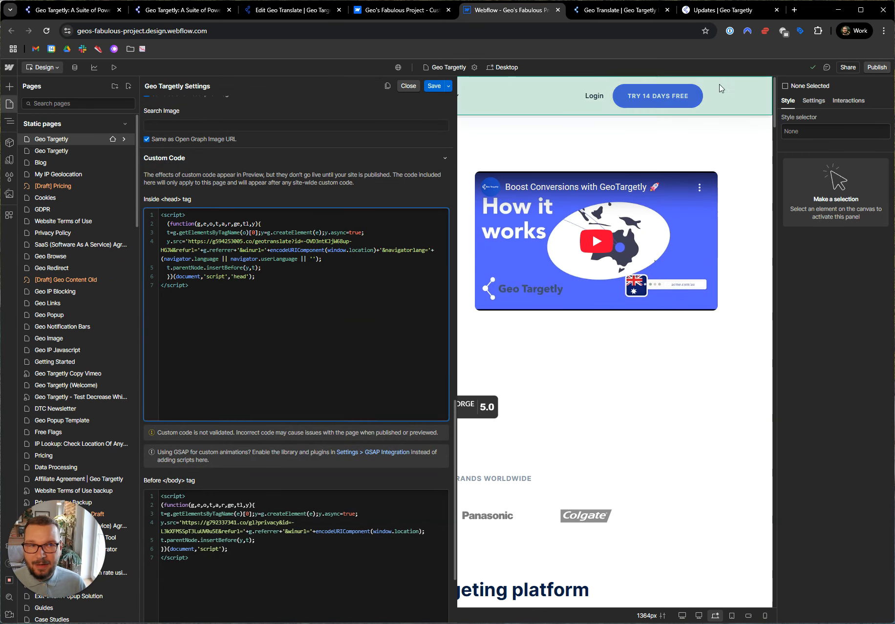
click(409, 86)
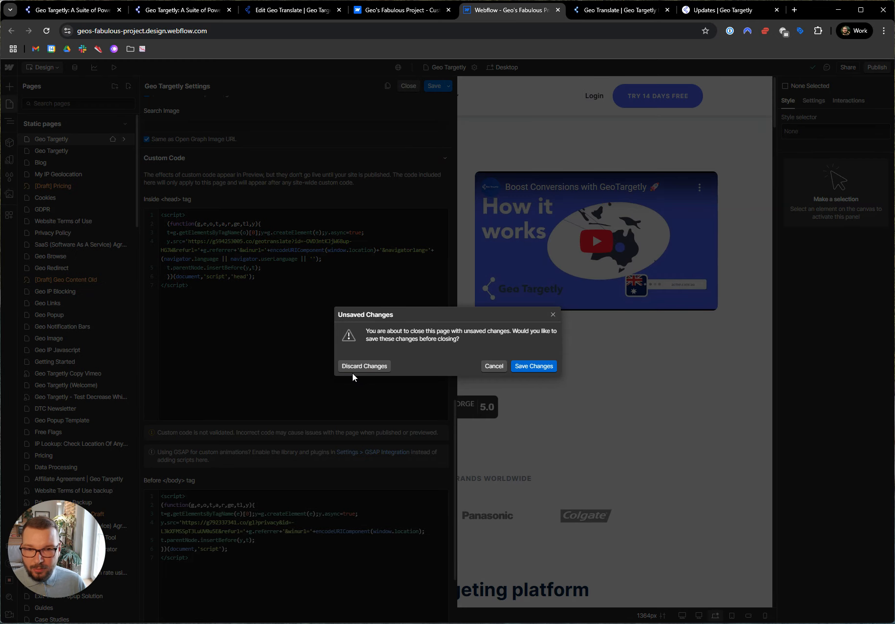
click(357, 365)
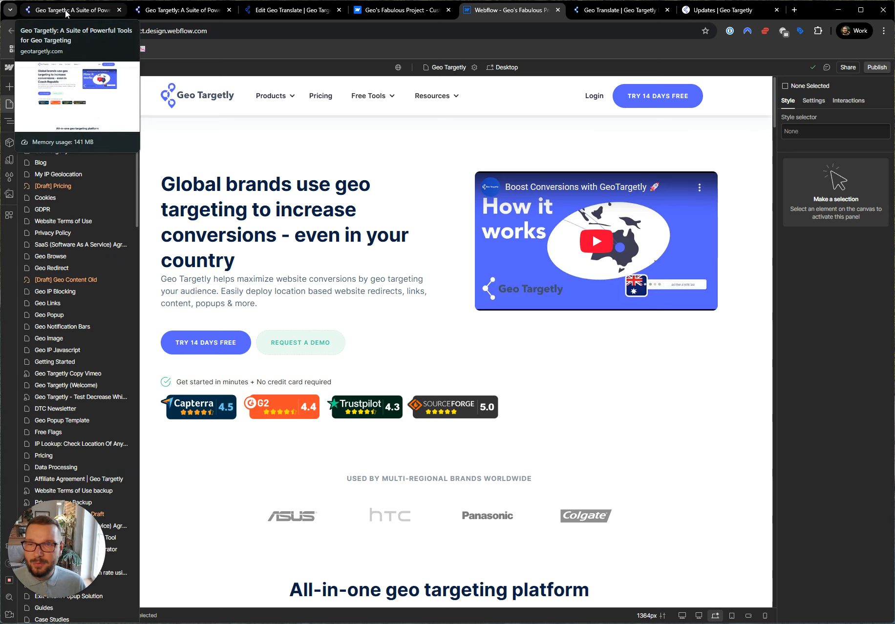
Step: Return to Geo Targetly, exit the Geo Translate editor and check the New Geo Translate entry in the list
click(260, 10)
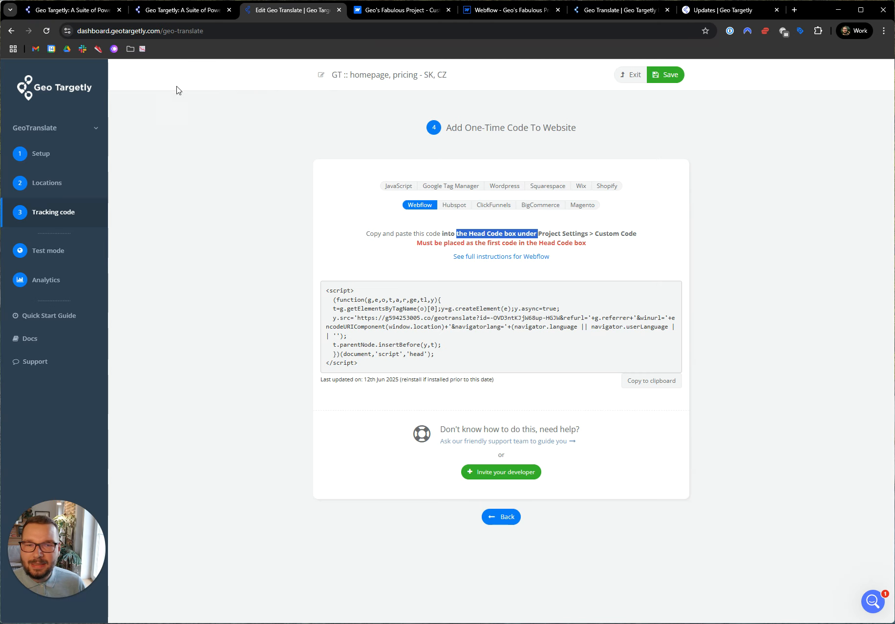
click(628, 74)
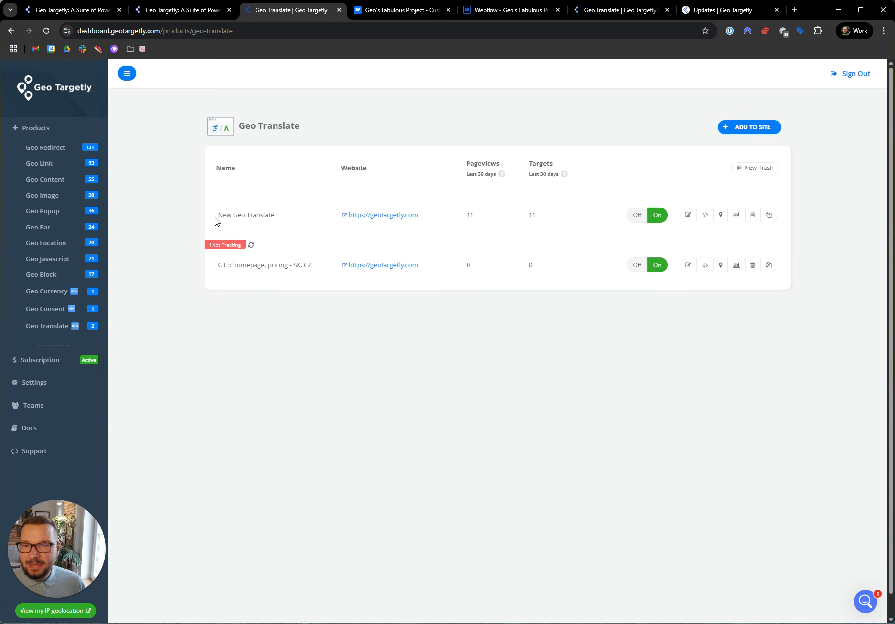
drag(217, 222, 555, 223)
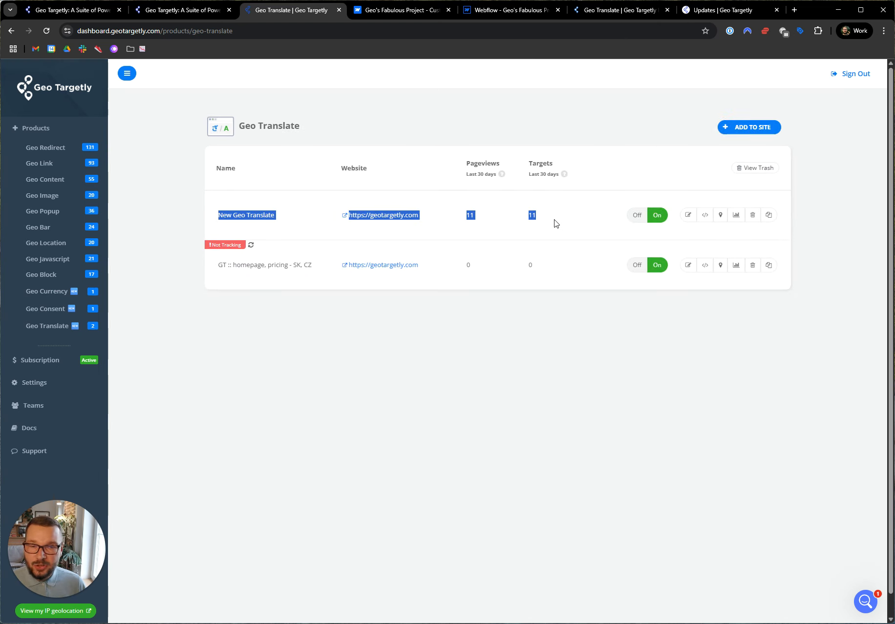
click(555, 223)
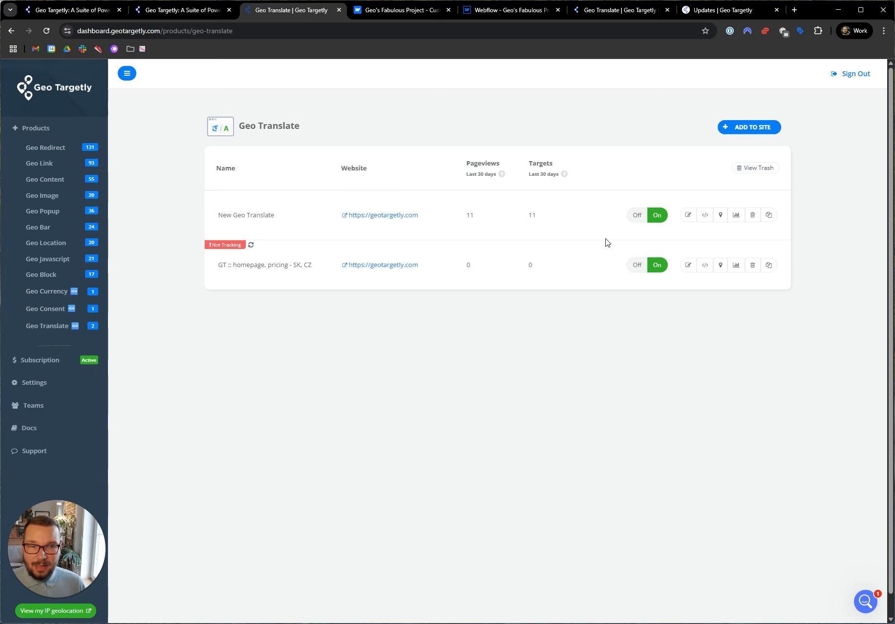
Step: Open New Geo Translate for editing and review its Slovak variant's language, location rules and translated pages
click(688, 215)
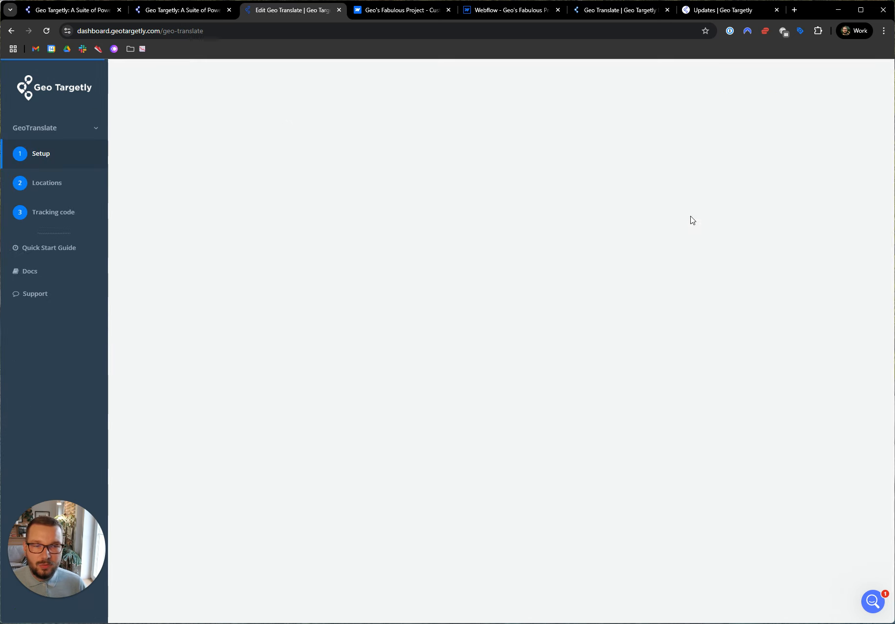
click(499, 410)
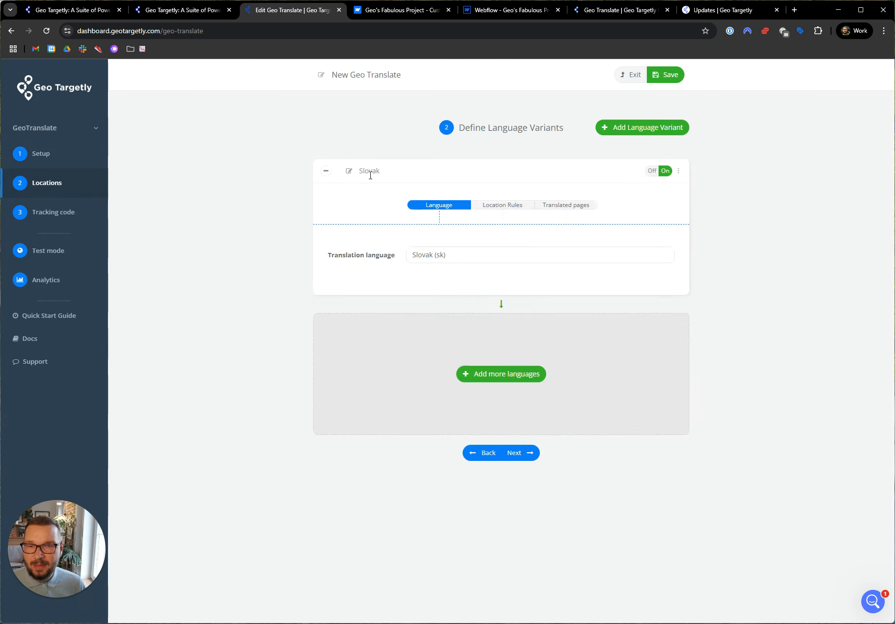
click(510, 207)
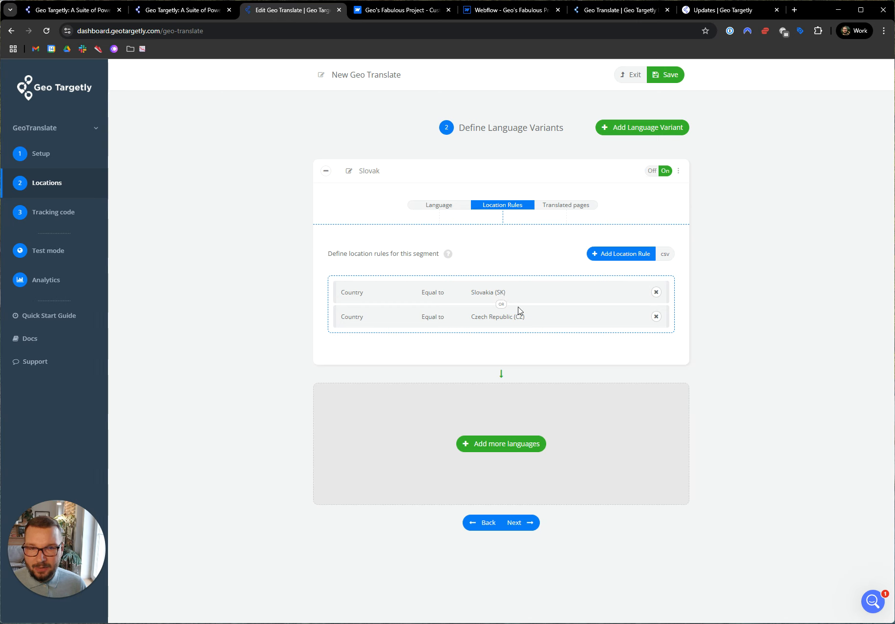
click(564, 207)
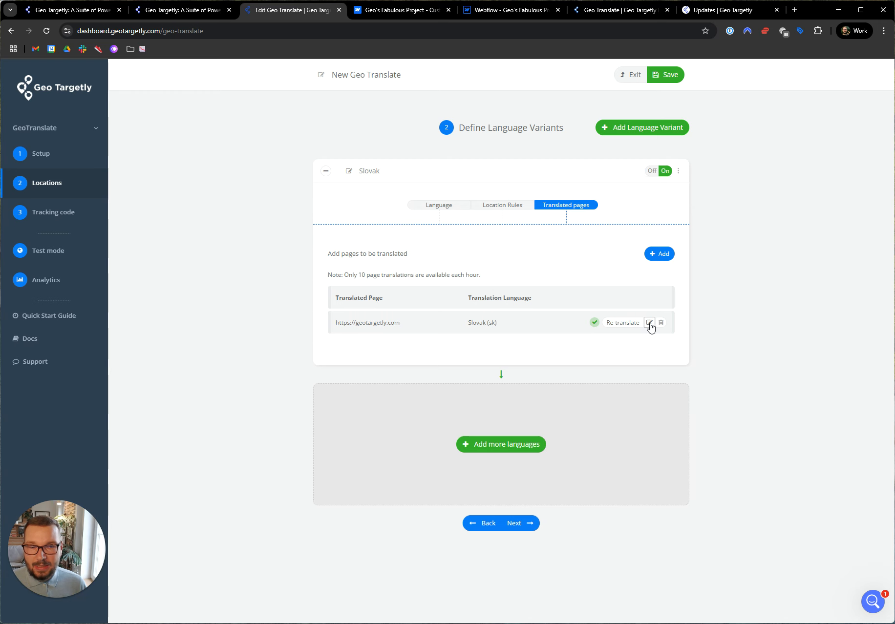
Step: Reload the live geotargetly.com homepage and examine the translated heading and intro text
click(85, 12)
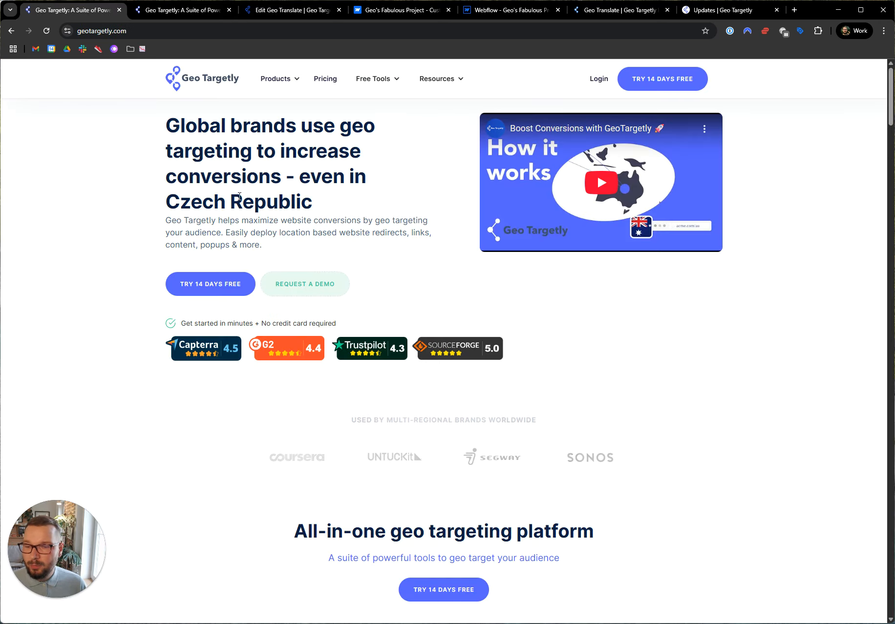
click(47, 31)
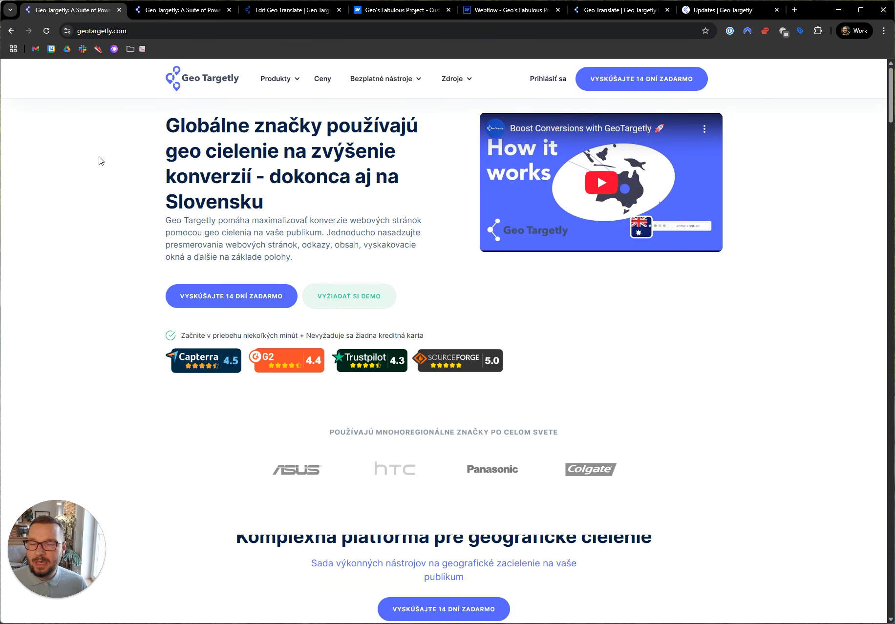
drag(169, 122, 340, 260)
click(340, 260)
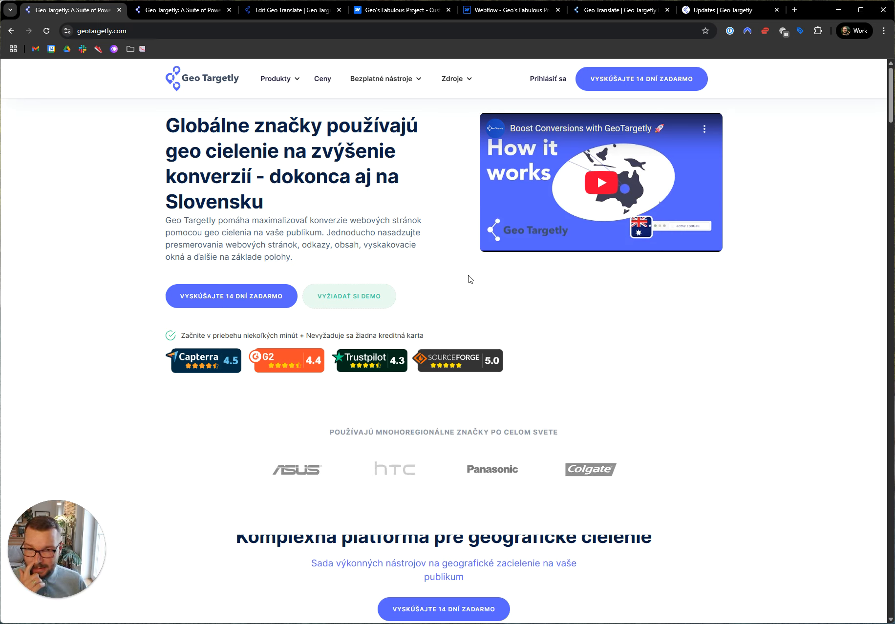
Step: Inspect the live homepage, filter its network requests by "geotranslate?", reload the page and open the matching request's headers
right_click(647, 302)
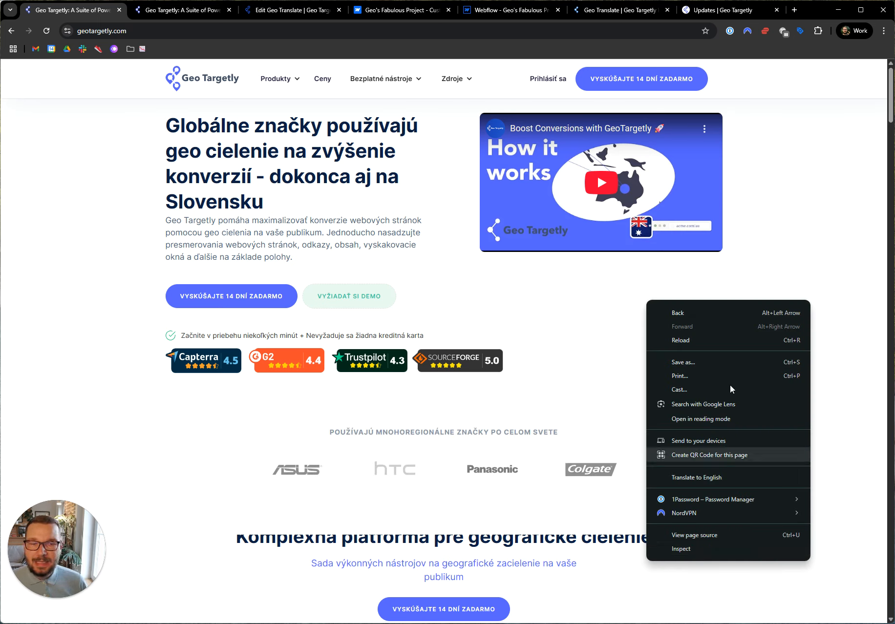
click(784, 228)
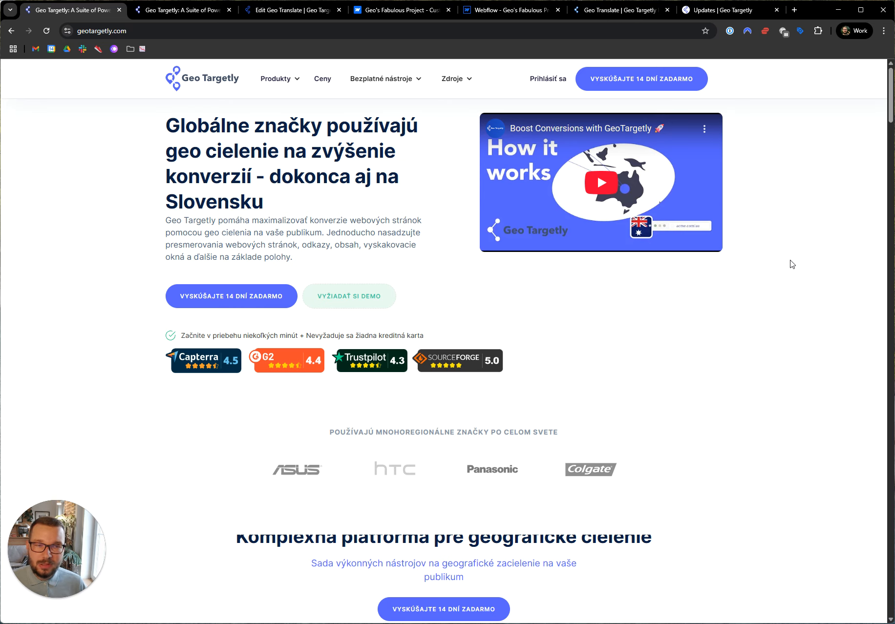
right_click(741, 283)
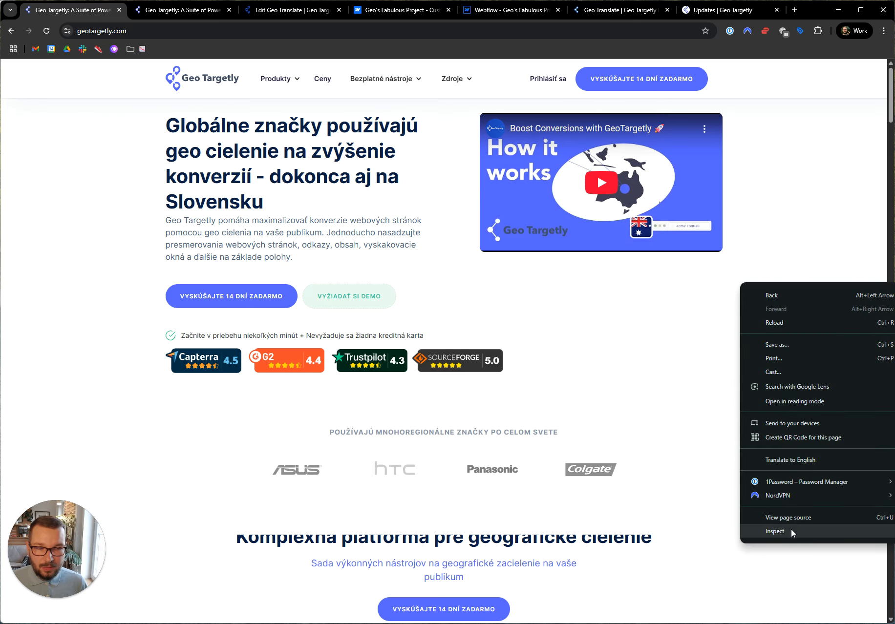
click(775, 531)
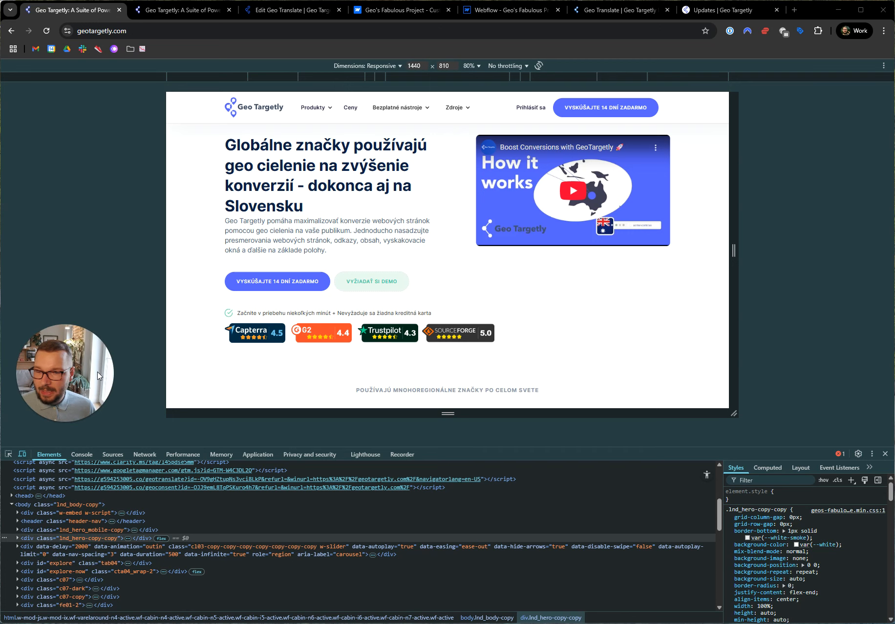
click(144, 455)
click(67, 480)
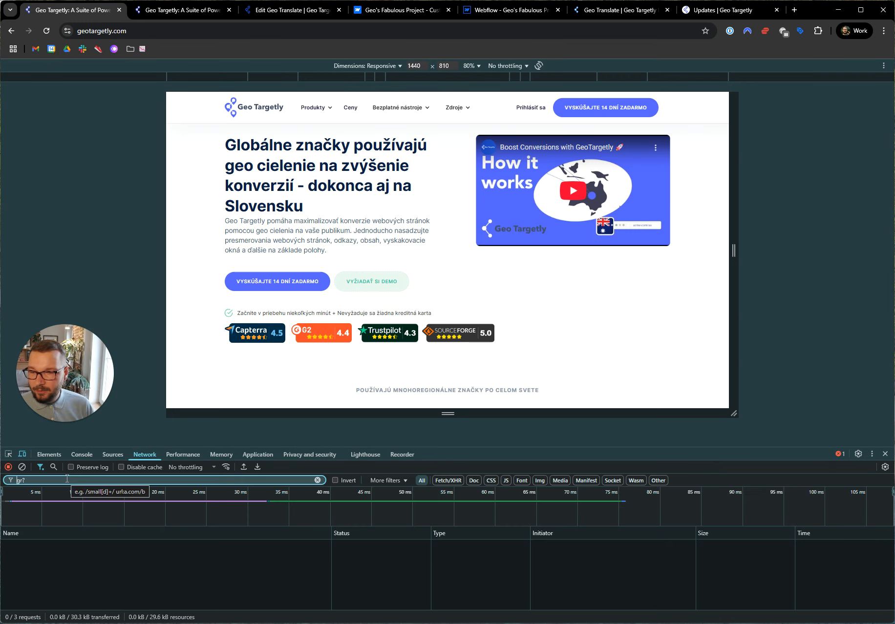
key(Left)
key(shift+Left)
text(eo)
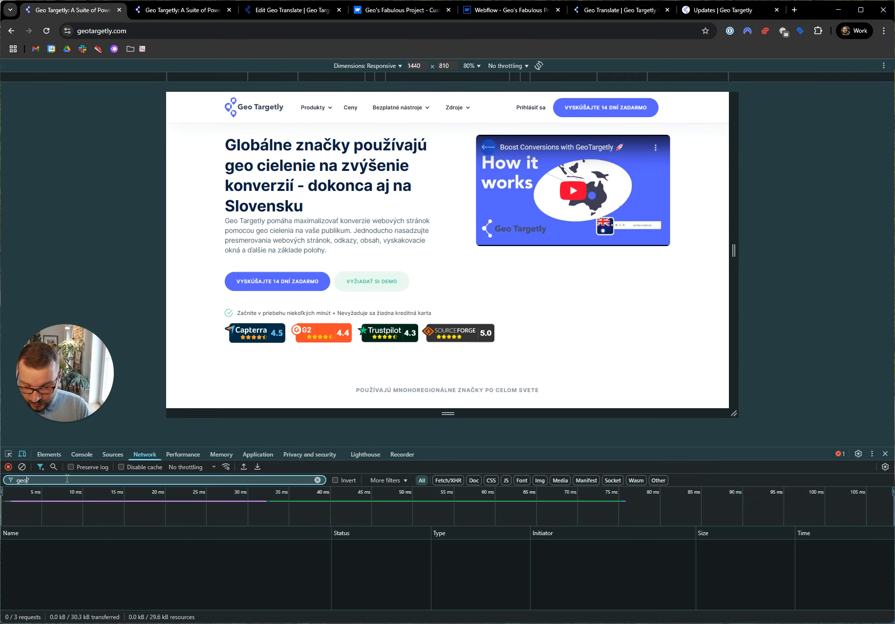
text(translate)
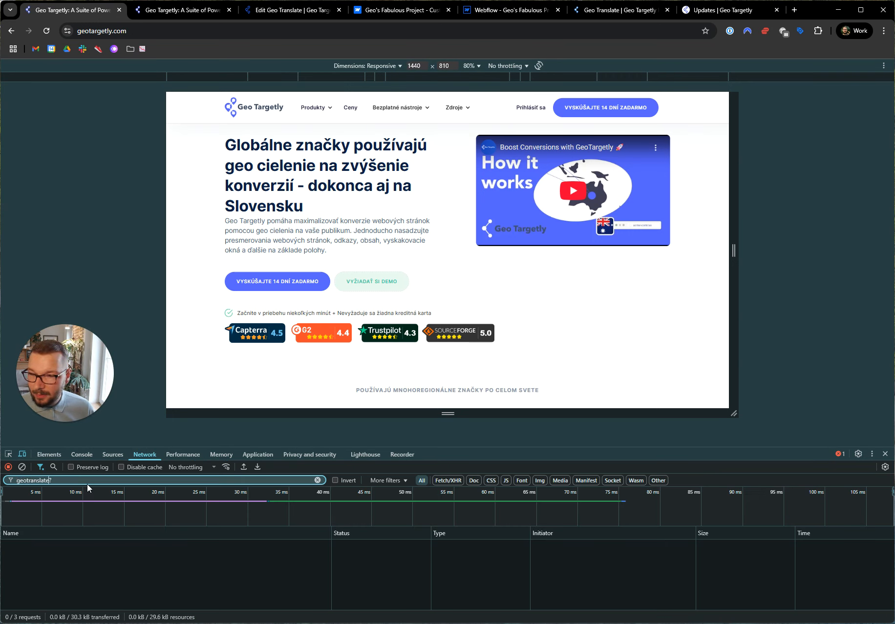
click(46, 31)
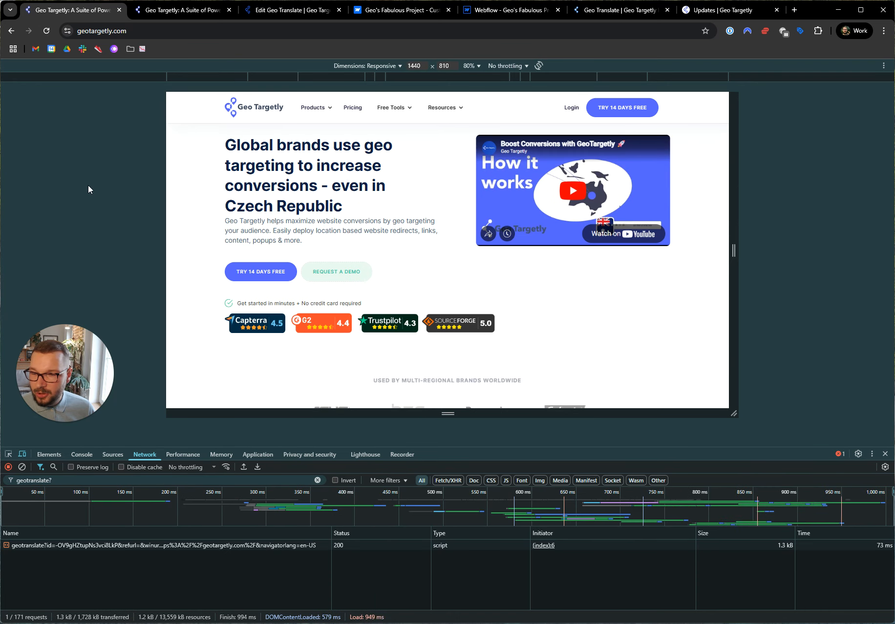
click(50, 546)
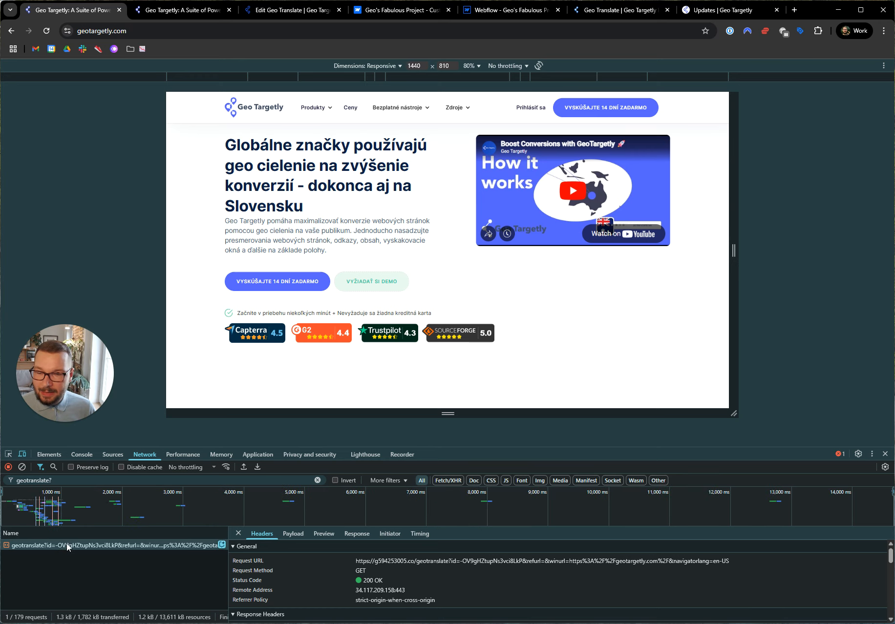
Step: Switch to the Geo Translate editor, check the ID in the tracking code script, and view the test mode page
click(265, 10)
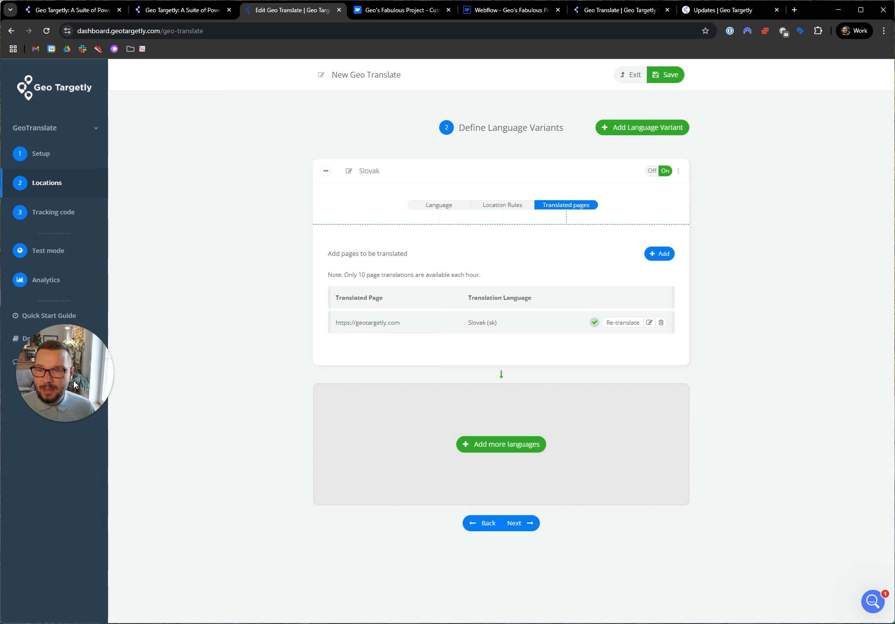
drag(73, 374, 62, 426)
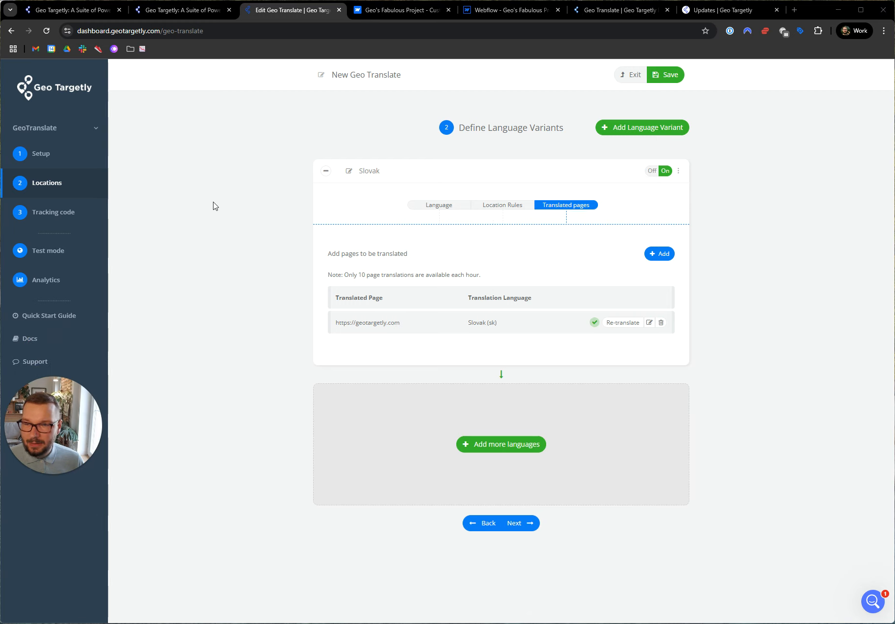
click(59, 224)
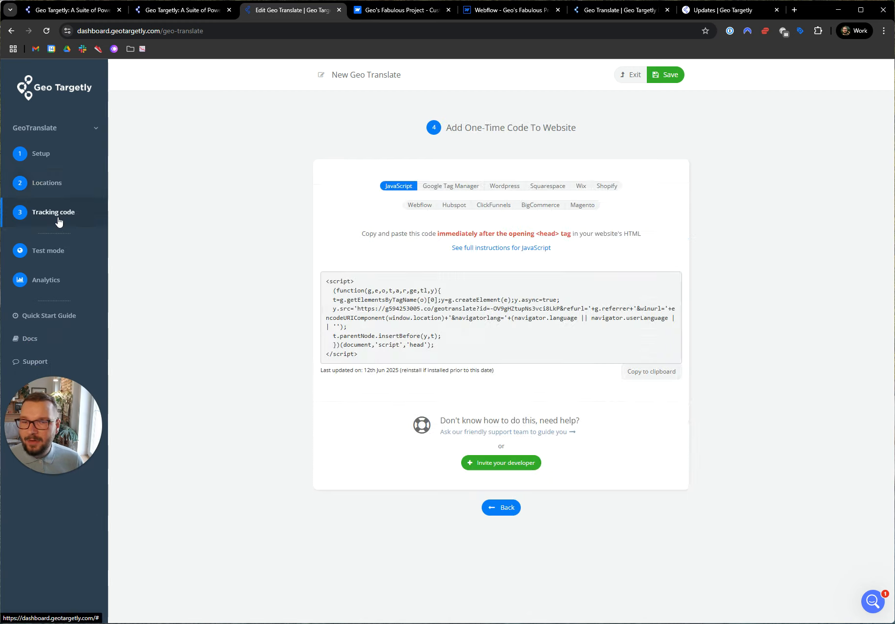
drag(493, 308, 508, 309)
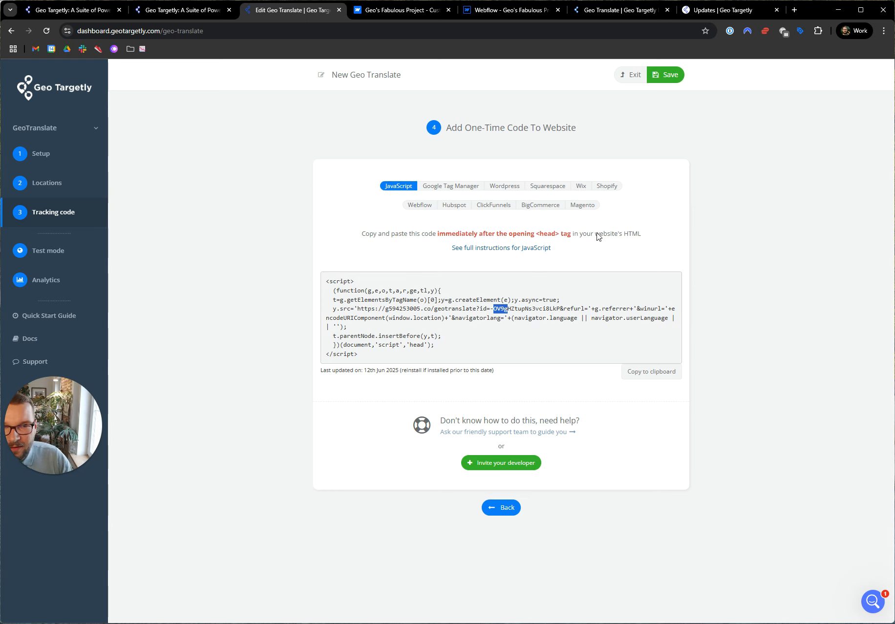
click(69, 254)
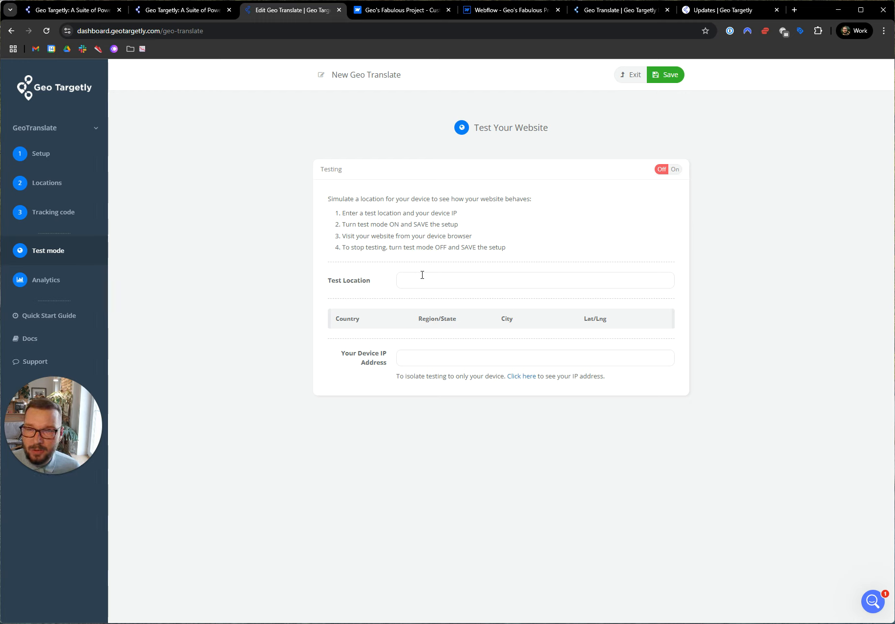
Step: Duplicate the Slovak language variant and name the copy Spanish
click(77, 185)
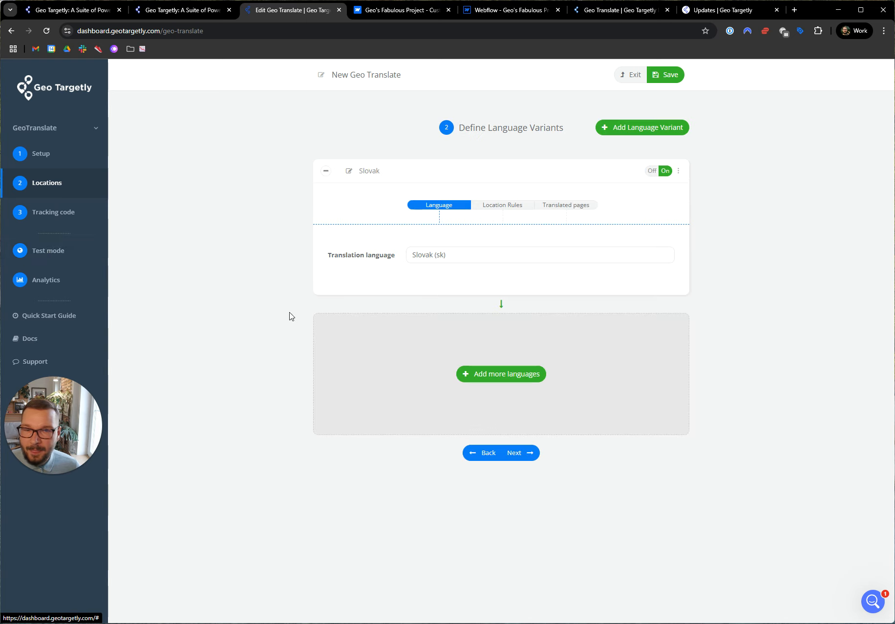
click(678, 171)
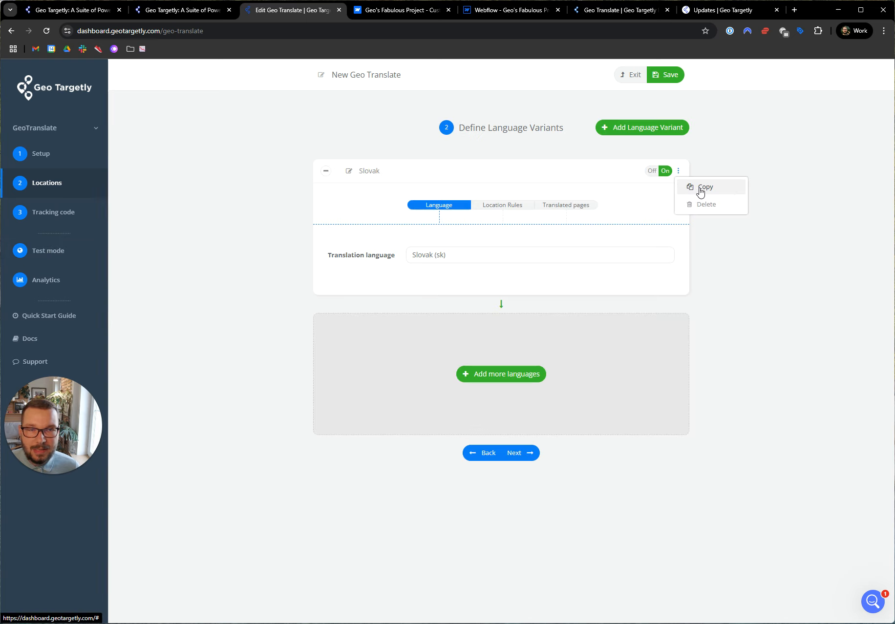
click(699, 188)
click(390, 206)
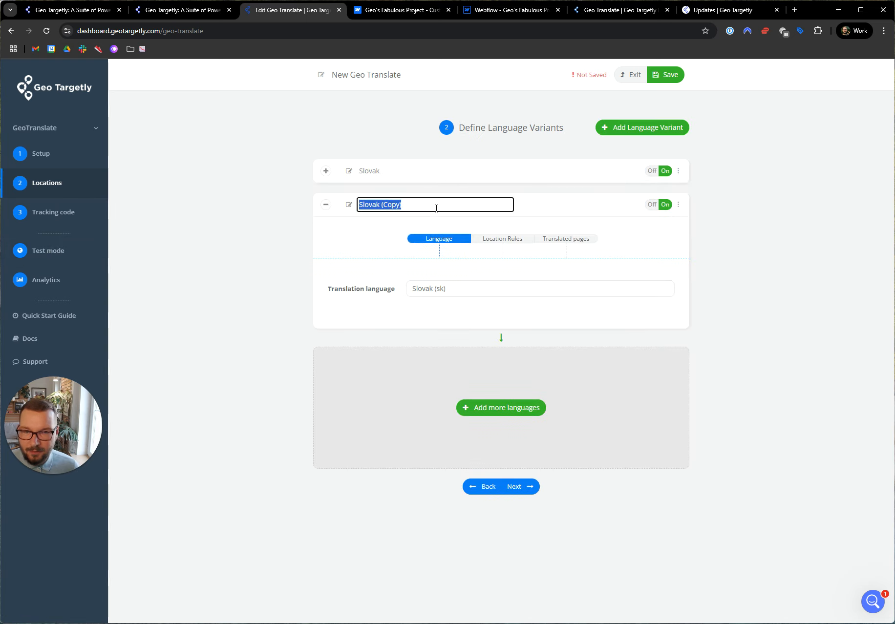
text(Spanish)
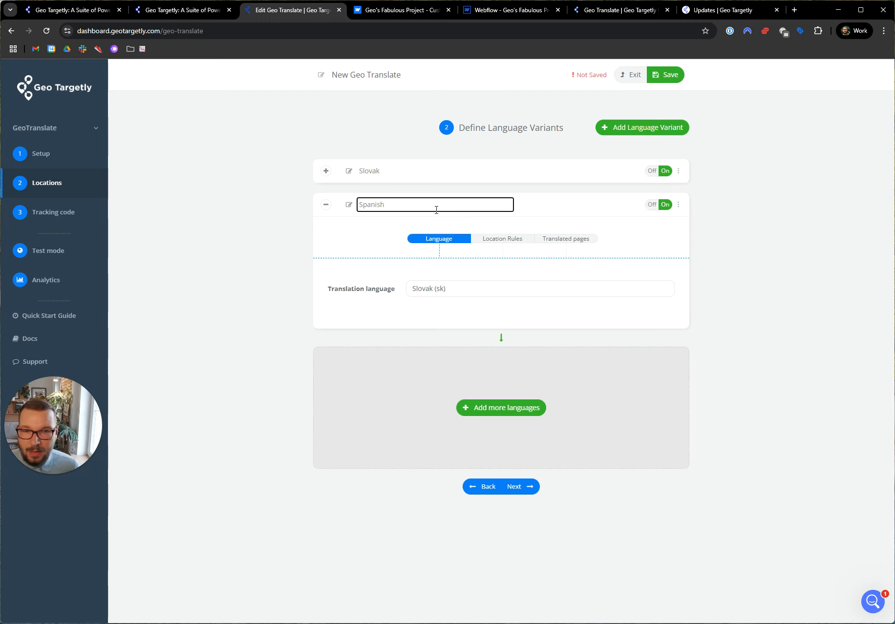
Step: Set the Spanish variant's translation language to Spanish (es)
click(470, 288)
triple_click(470, 289)
text(Spani)
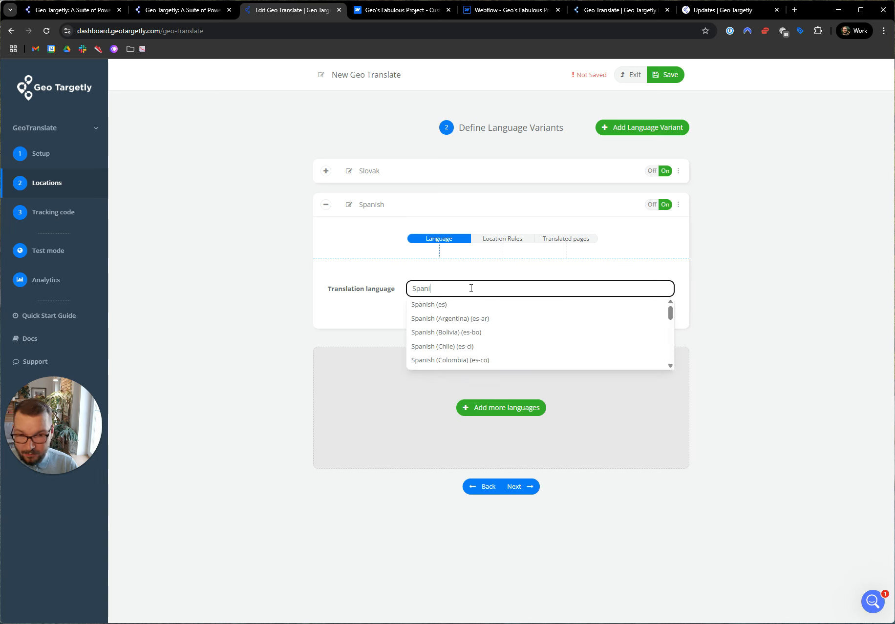
click(437, 304)
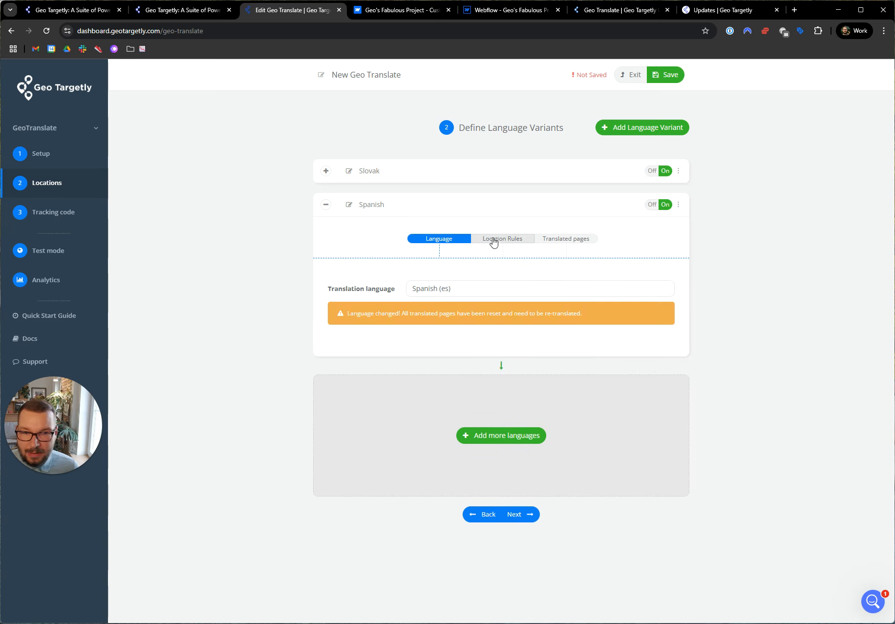
Step: Replace the Spanish variant's Slovakia and Czech Republic location rules with Country equal to Spain (ES)
click(494, 239)
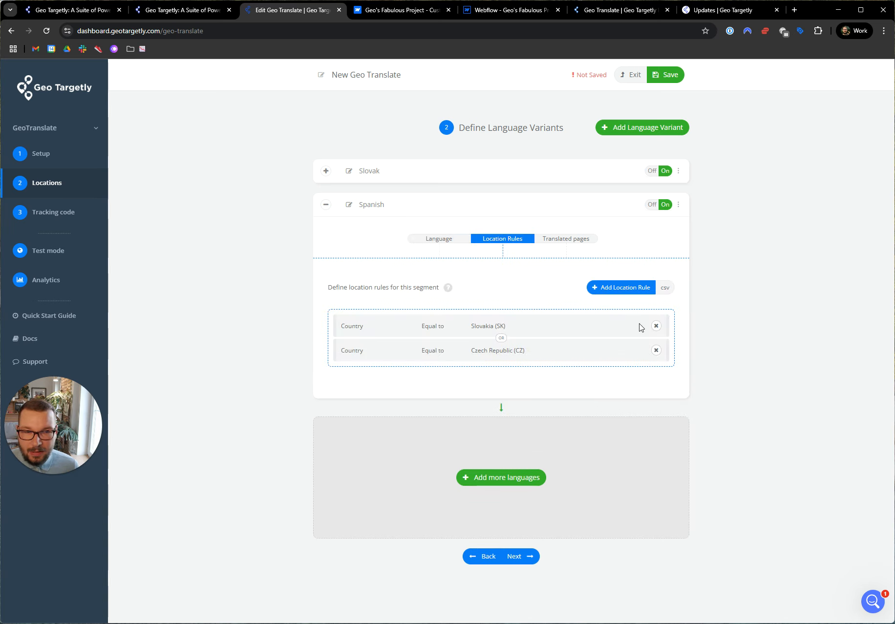
click(655, 328)
click(655, 327)
click(625, 287)
click(470, 208)
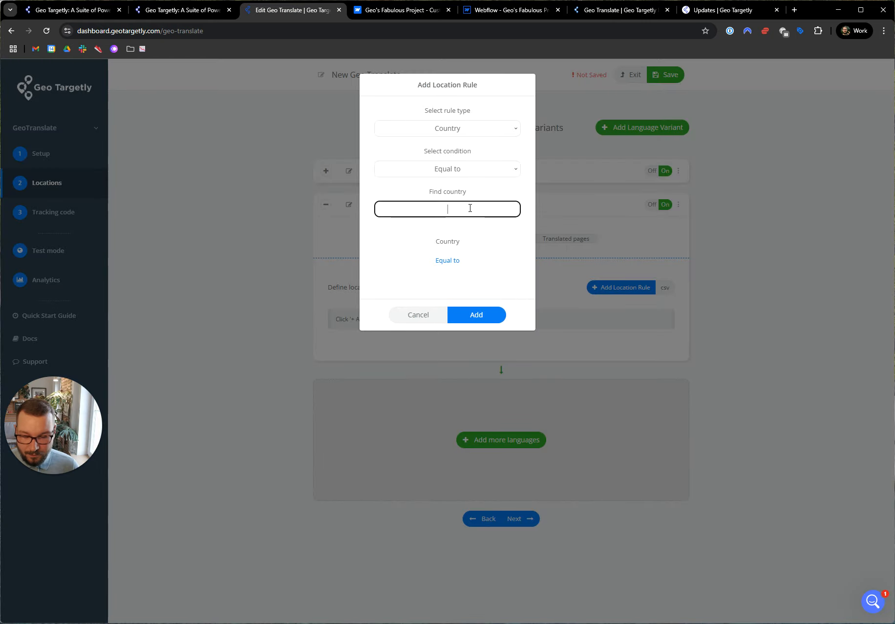
text(Spain)
click(468, 225)
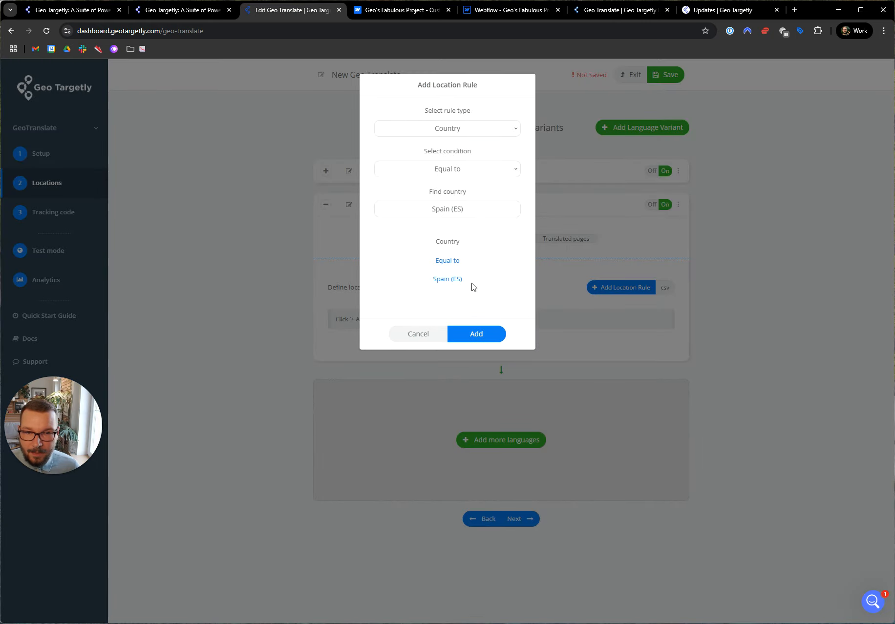
click(476, 315)
click(566, 240)
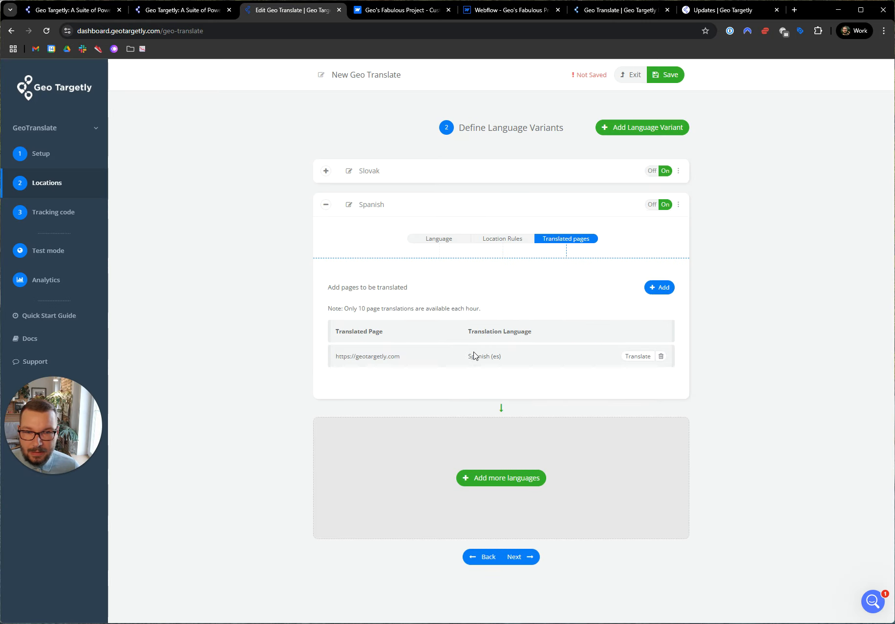
click(641, 357)
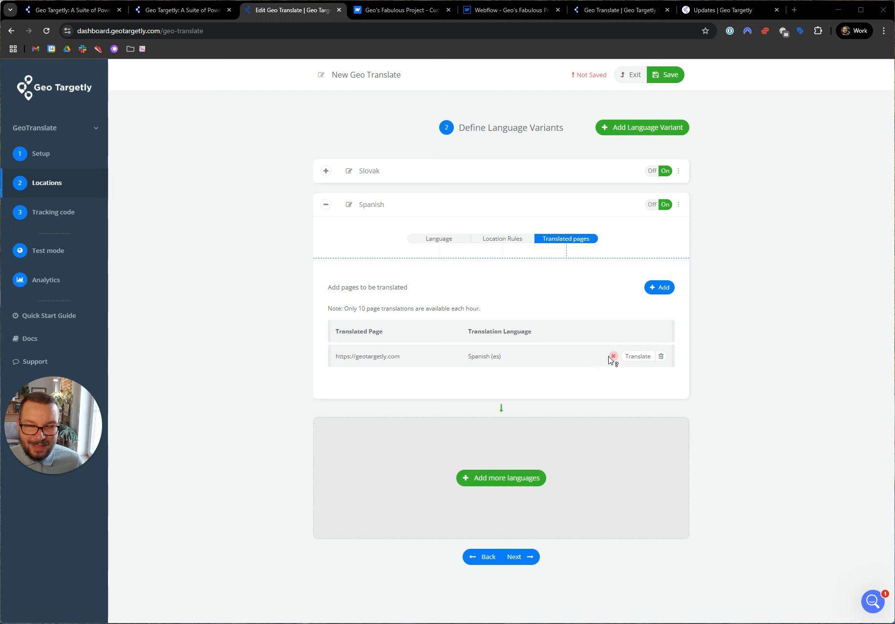
mouse_move(616, 357)
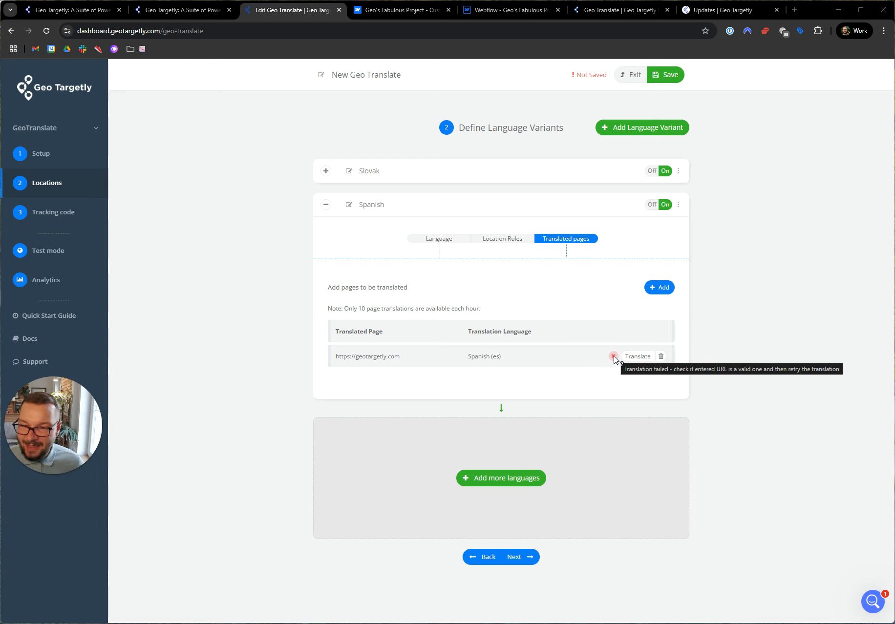
click(640, 358)
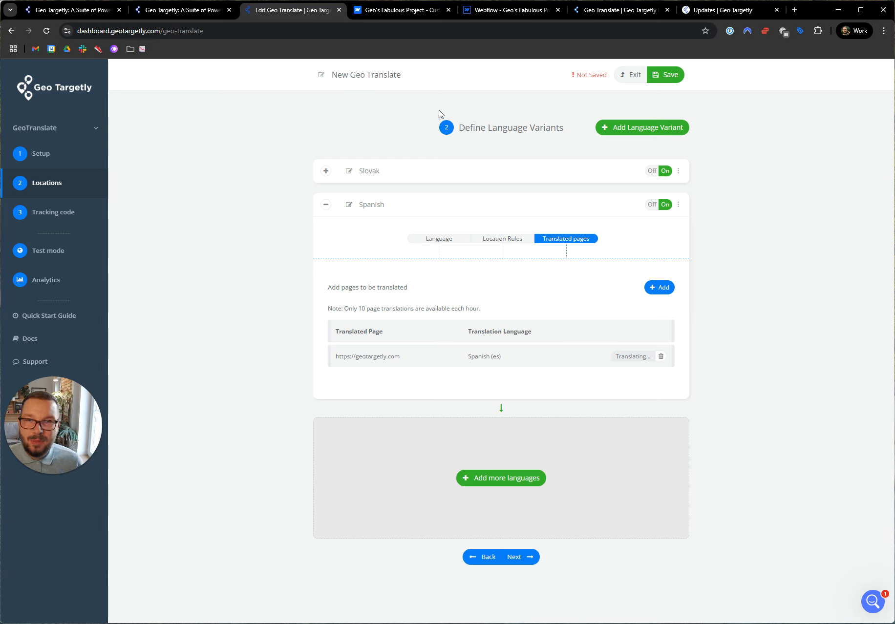
Step: Review the installed script in Webflow's site custom code and the Designer, and return to the Geo Translate editor
click(399, 9)
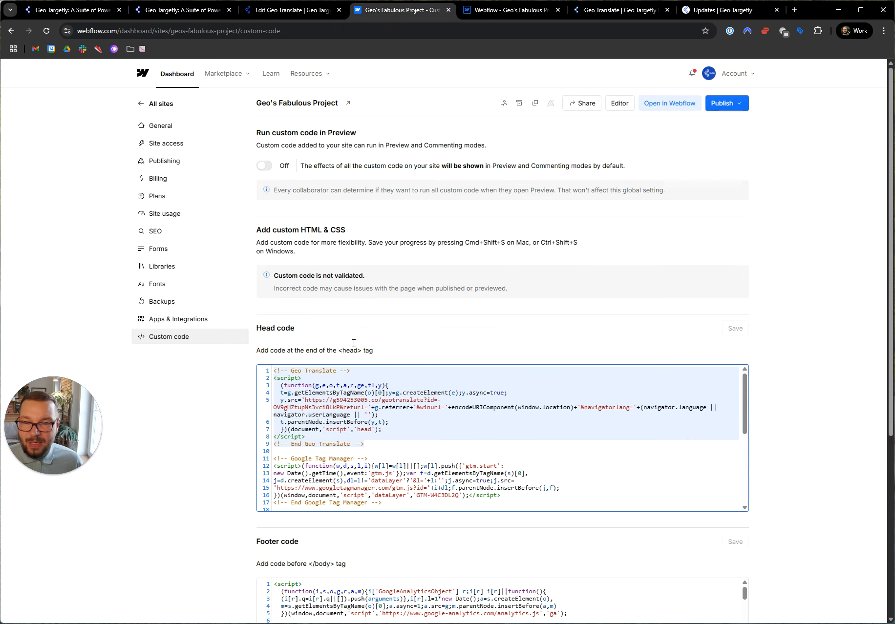
click(320, 12)
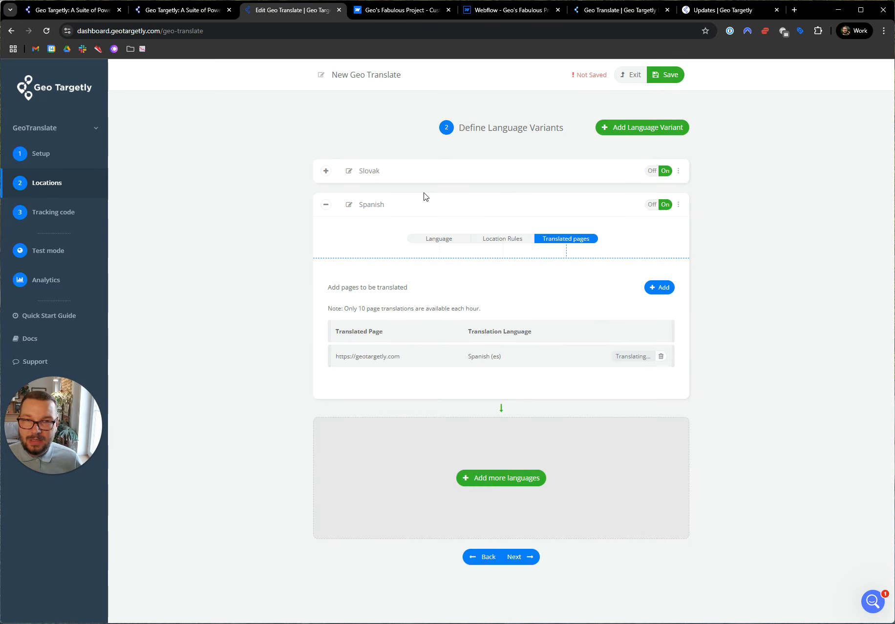
click(524, 14)
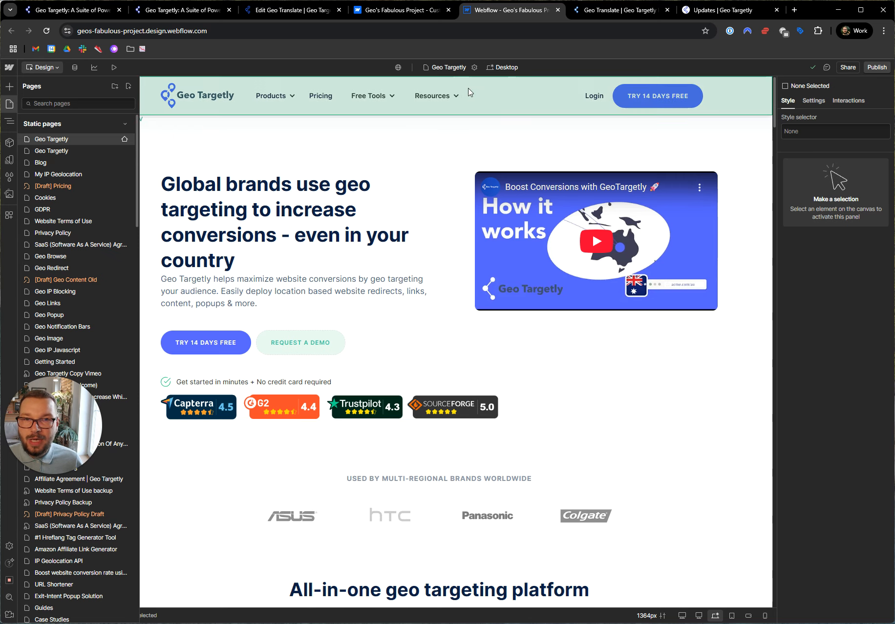
click(404, 12)
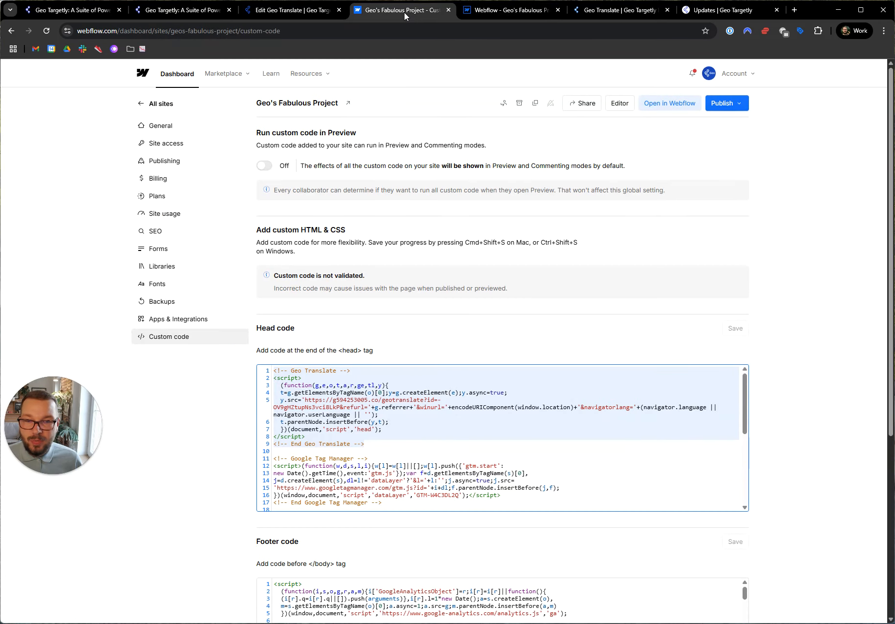
click(284, 12)
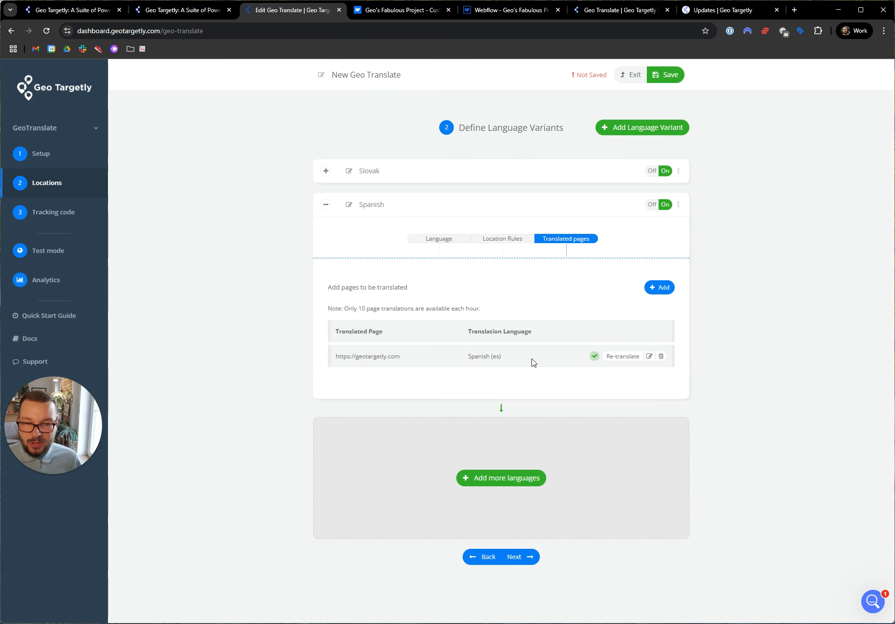
Step: Save the Geo Translate setup with the Spanish variant and open its test mode settings
click(673, 76)
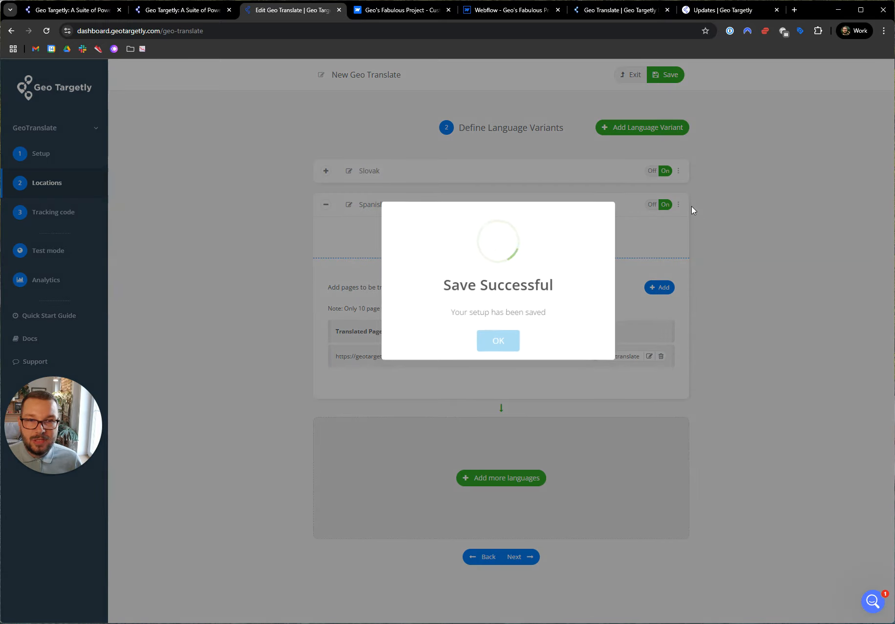
click(501, 343)
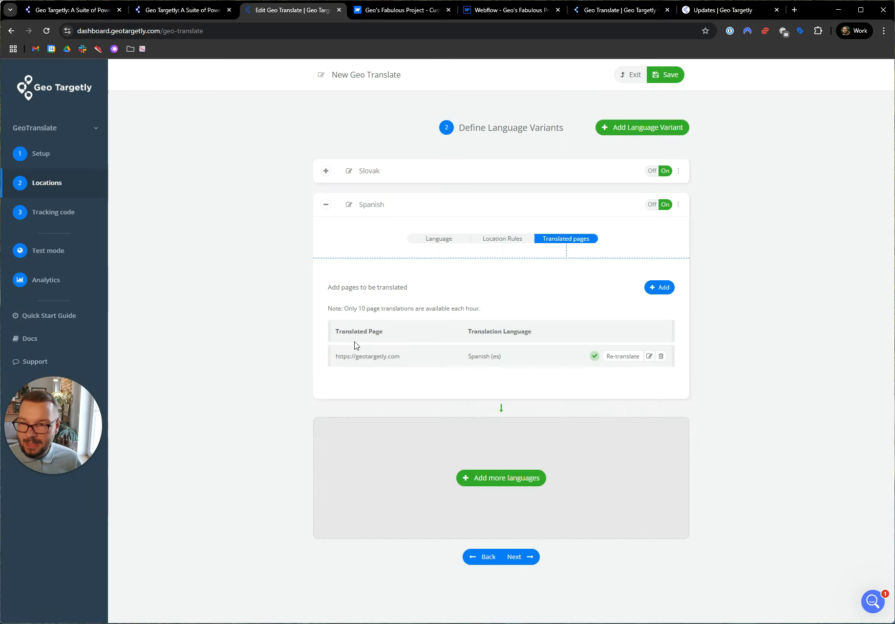
click(54, 256)
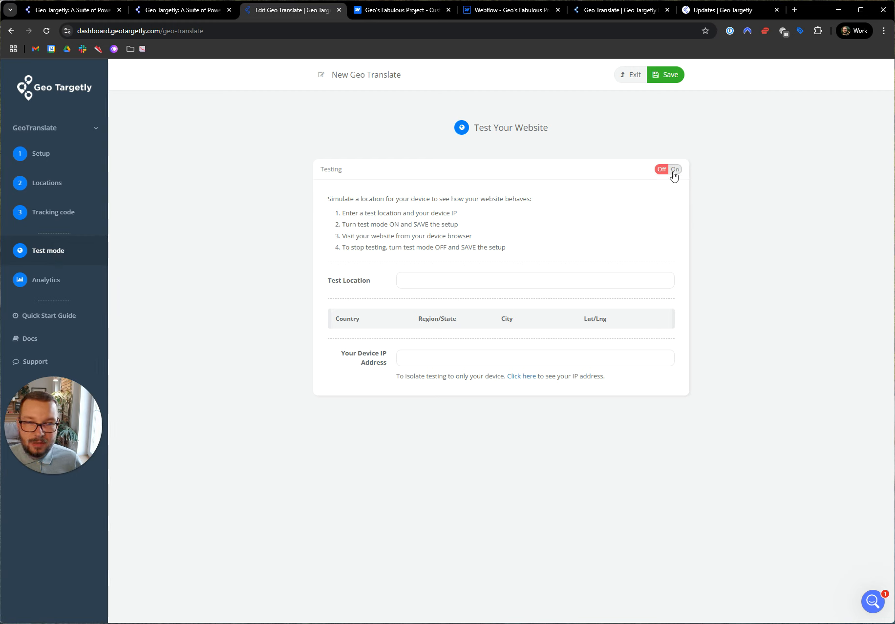
Step: Set the test location for the Geo Translate setup to Spain
click(429, 283)
text(Spa)
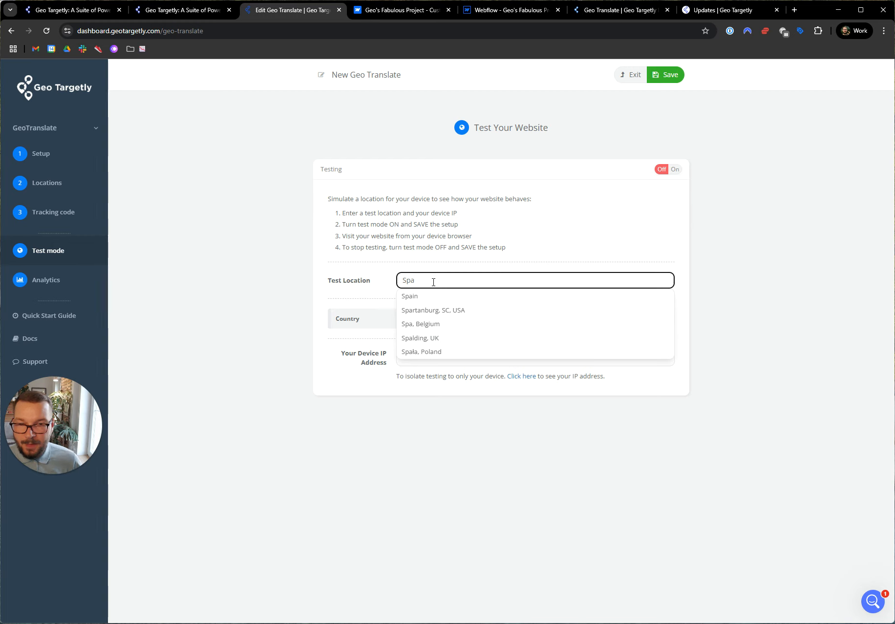
click(428, 296)
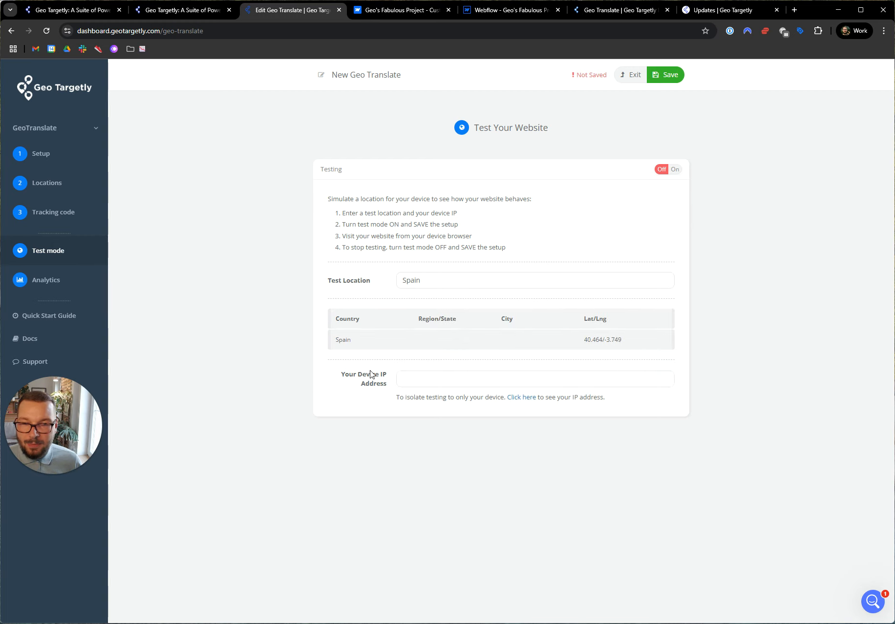
Step: Look up this device's IP address on the Geo Targetly geolocation page and enter it as the test mode's device IP address
click(520, 399)
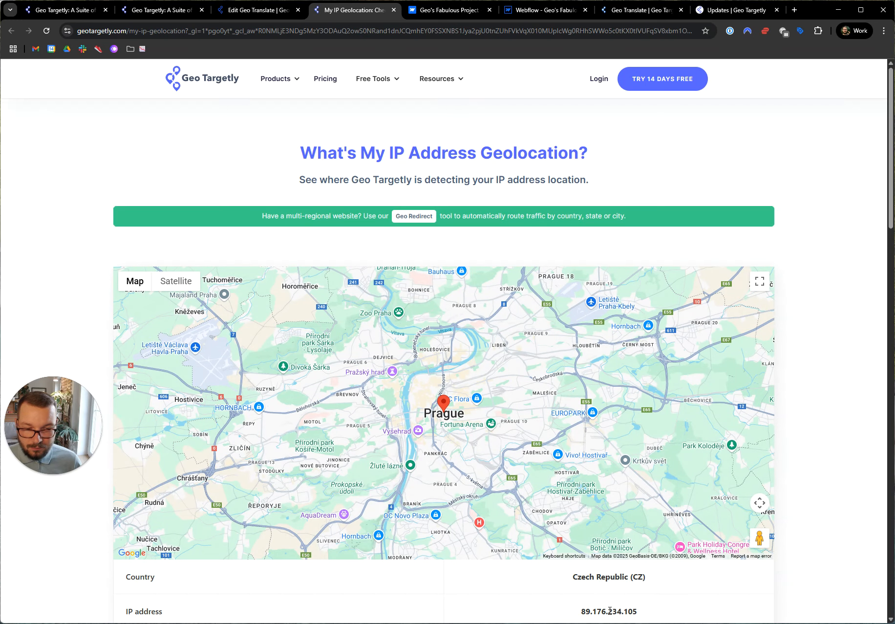
double_click(609, 611)
key(ctrl+c)
key(ctrl+w)
click(433, 379)
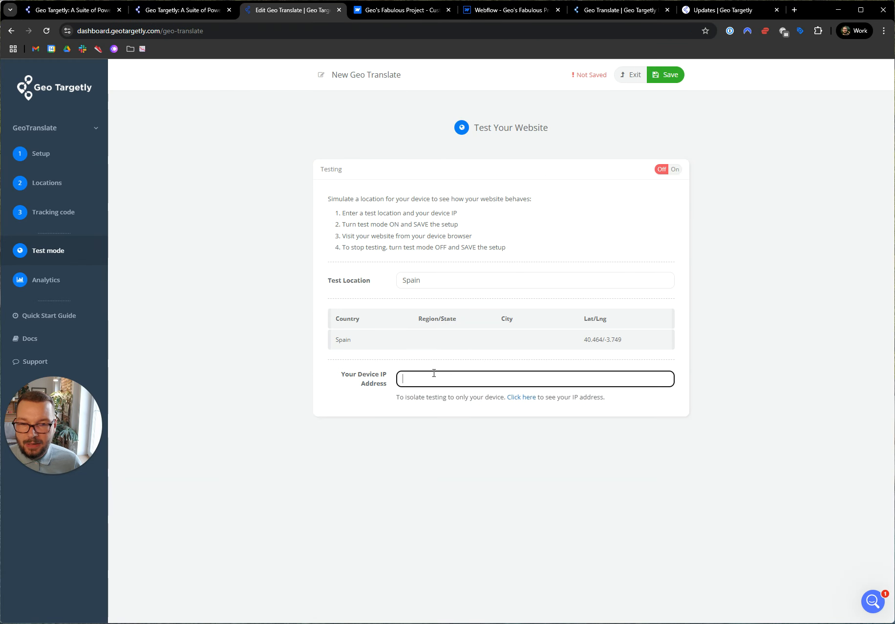
key(ctrl+v)
Step: Turn test mode on and save the Geo Translate setup
click(675, 170)
click(669, 77)
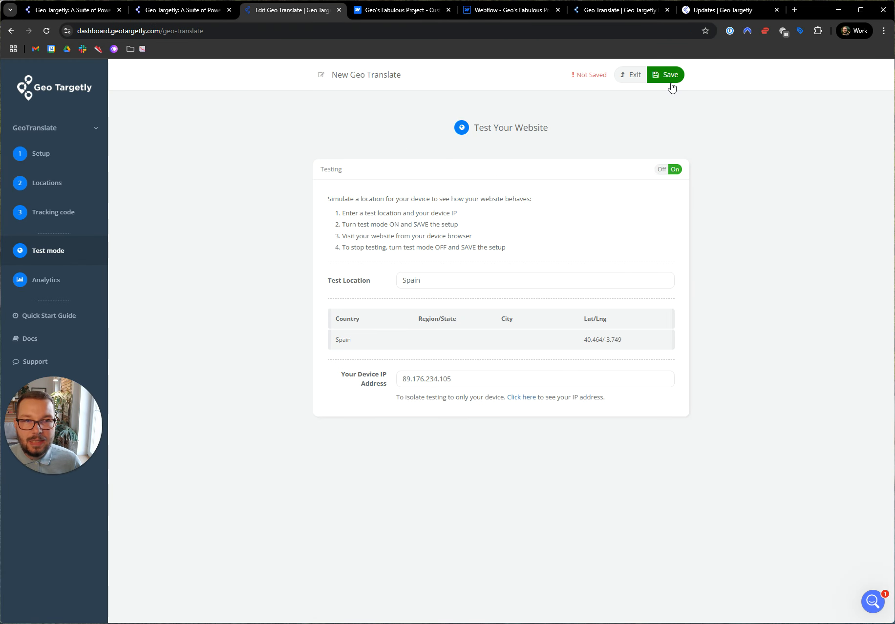
click(510, 348)
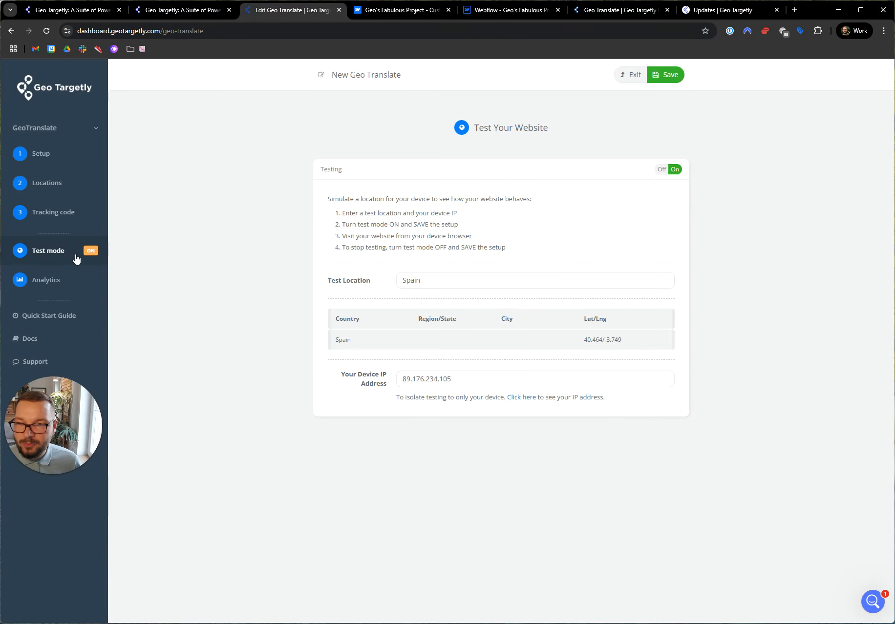
Step: Reload geotargetly.com and check the homepage's headline and intro text for the simulated Spanish visitor
click(96, 11)
click(174, 10)
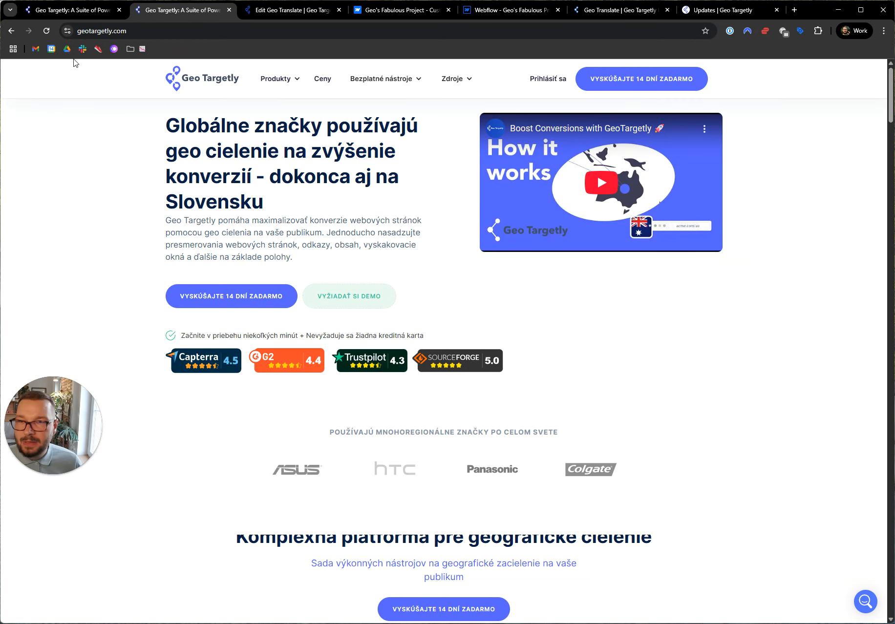
click(47, 31)
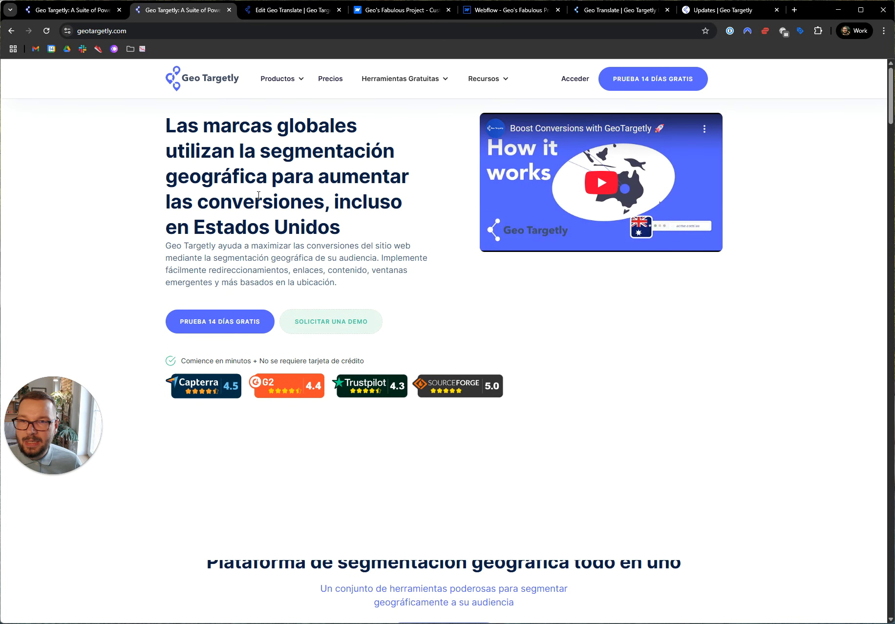
drag(181, 128, 366, 289)
click(372, 287)
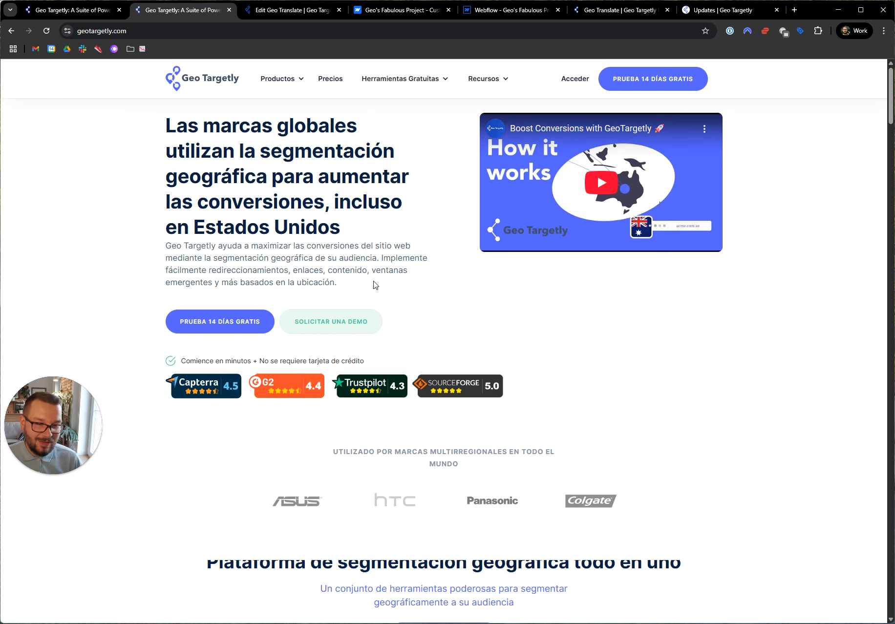
Step: Return to the Geo Translate editor and examine the analytics summary and the Slovak variant's daily targeted pageviews for July 2025
click(276, 13)
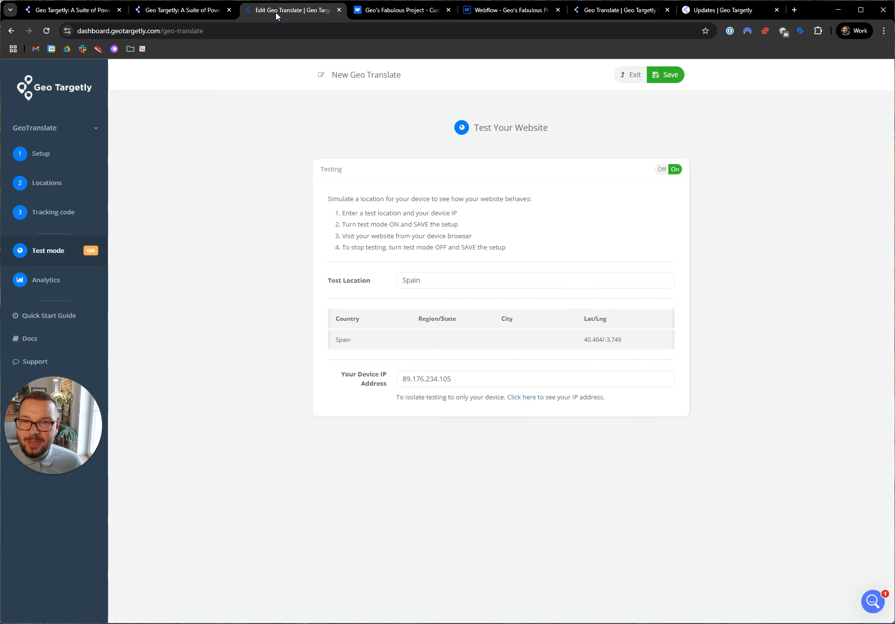
click(67, 284)
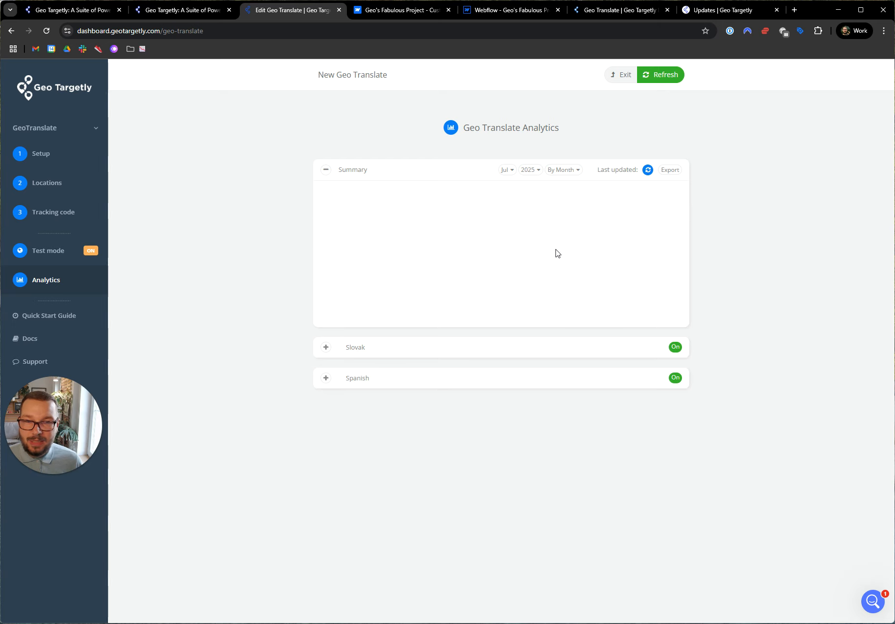
click(327, 347)
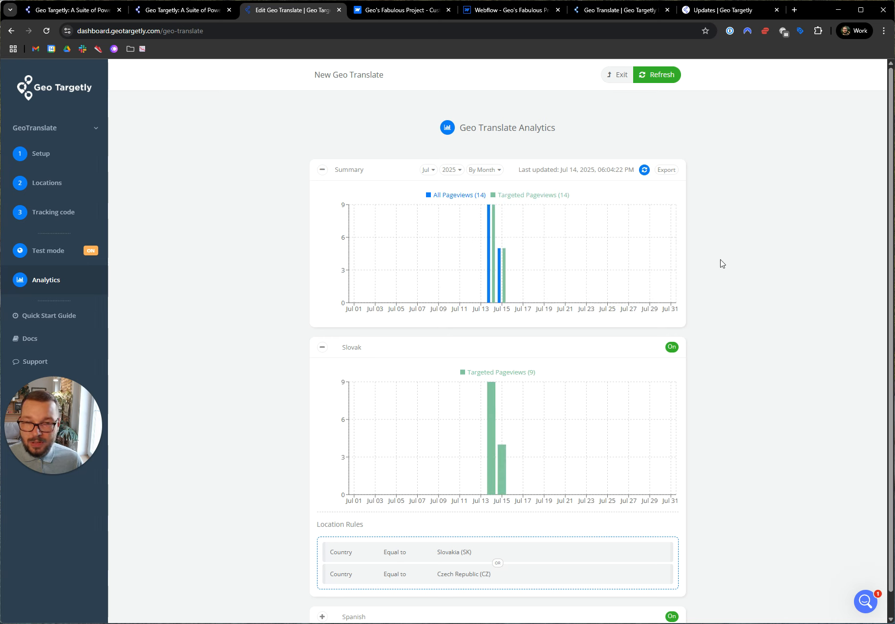
mouse_move(490, 225)
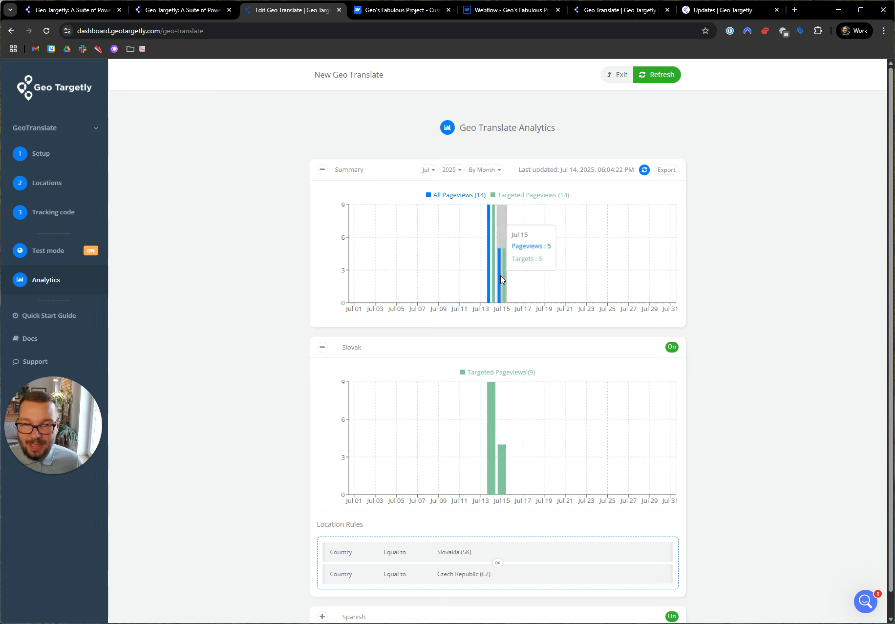
mouse_move(490, 411)
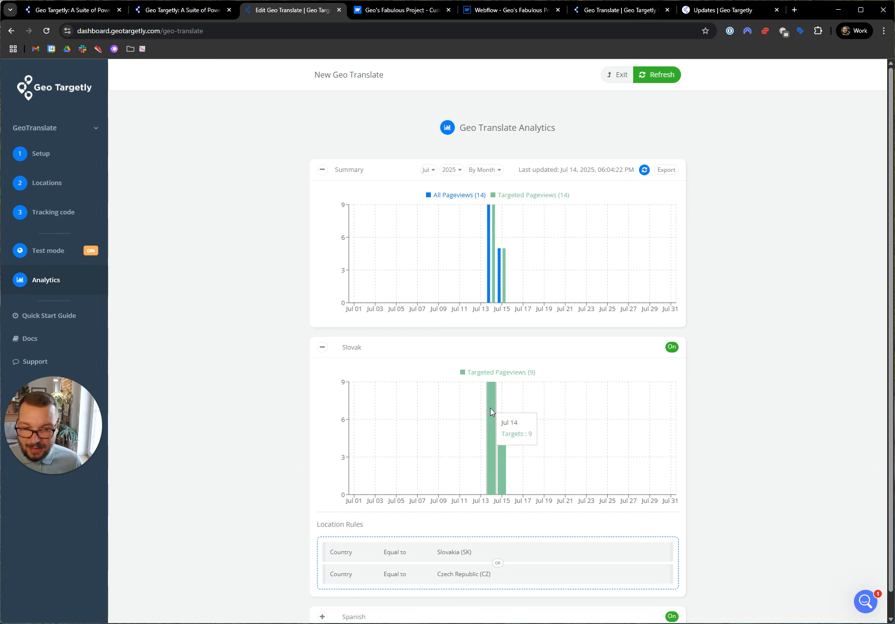
mouse_move(502, 454)
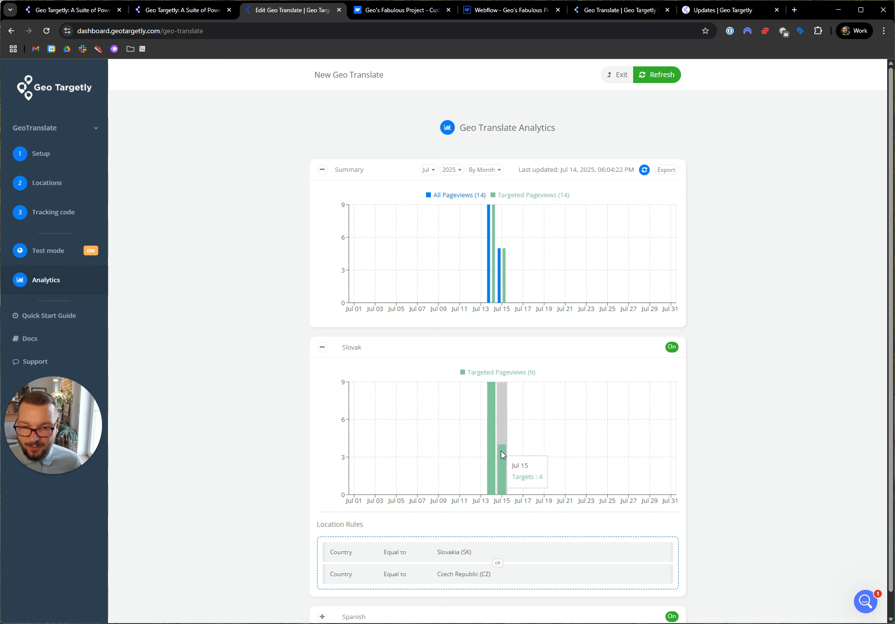
Step: Examine the Spanish variant's targeted pageviews and refresh the analytics data
scroll(501, 451, down, 1)
click(340, 593)
scroll(341, 592, down, 5)
mouse_move(520, 472)
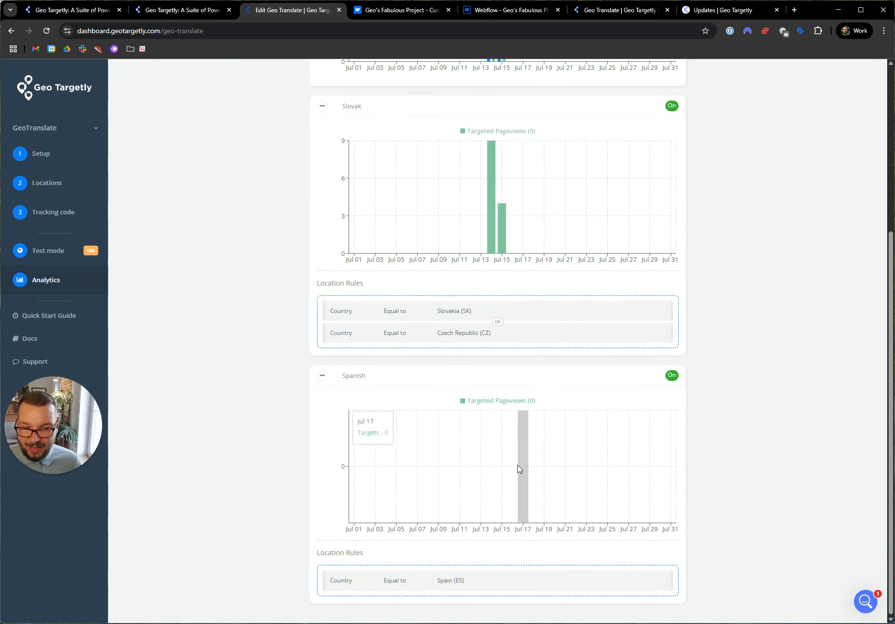
scroll(521, 508, up, 5)
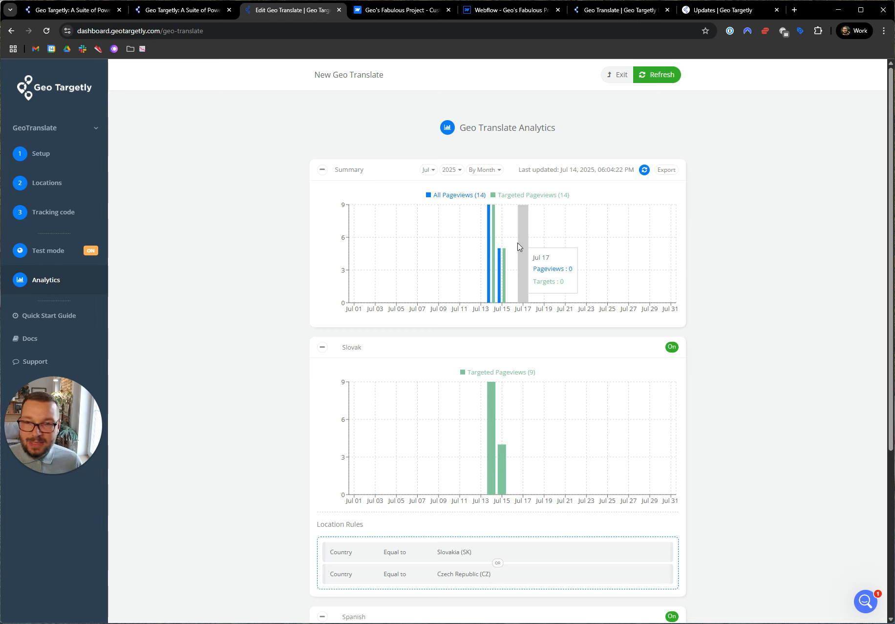
click(644, 171)
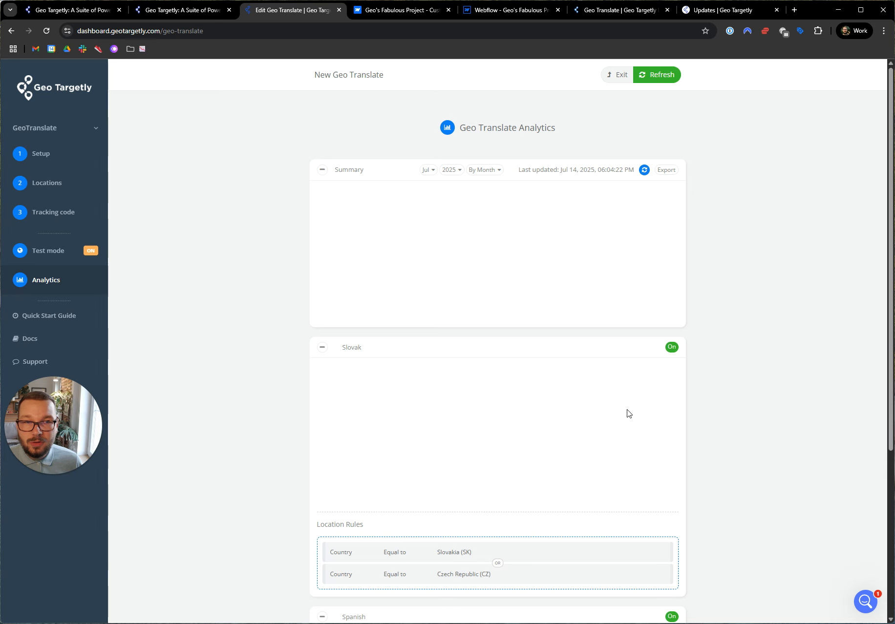
Step: Exit the Geo Translate editor and examine the subscription's remaining pageviews and monthly pageview usage
click(619, 74)
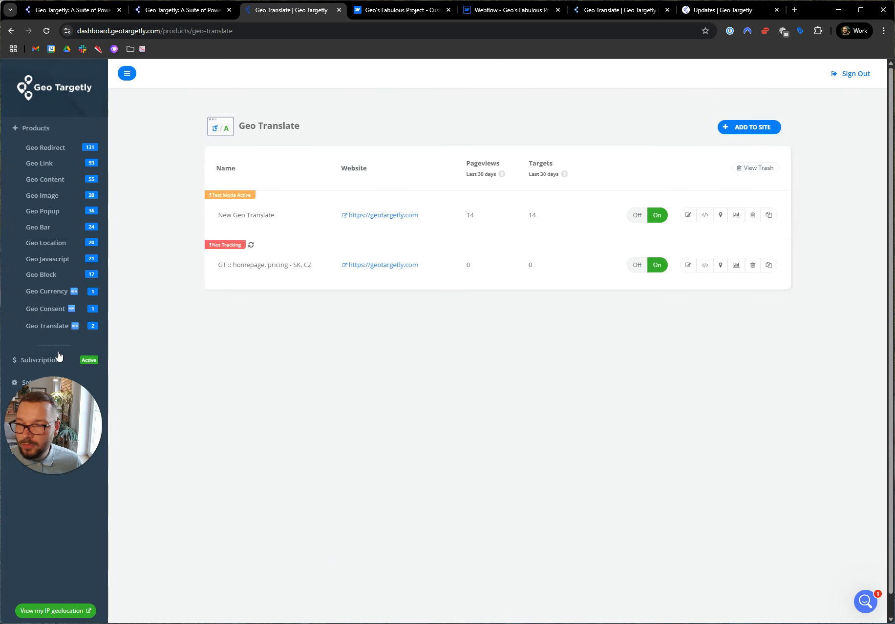
click(36, 360)
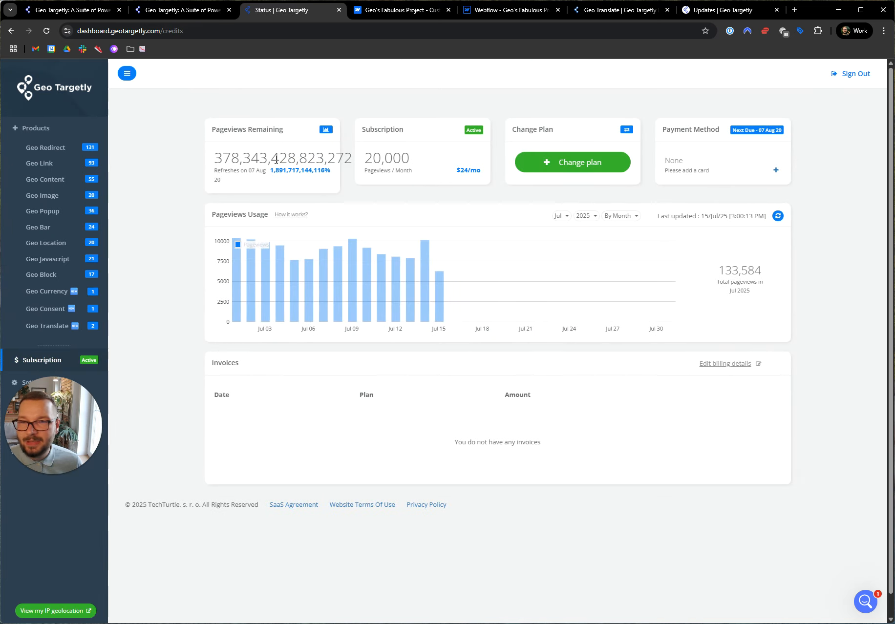
drag(220, 155, 260, 184)
click(255, 156)
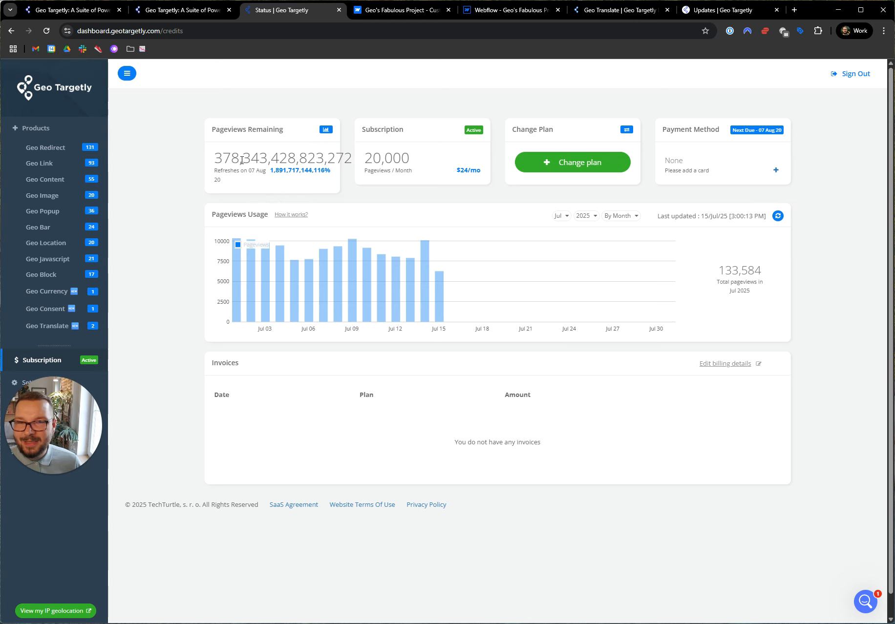
mouse_move(440, 289)
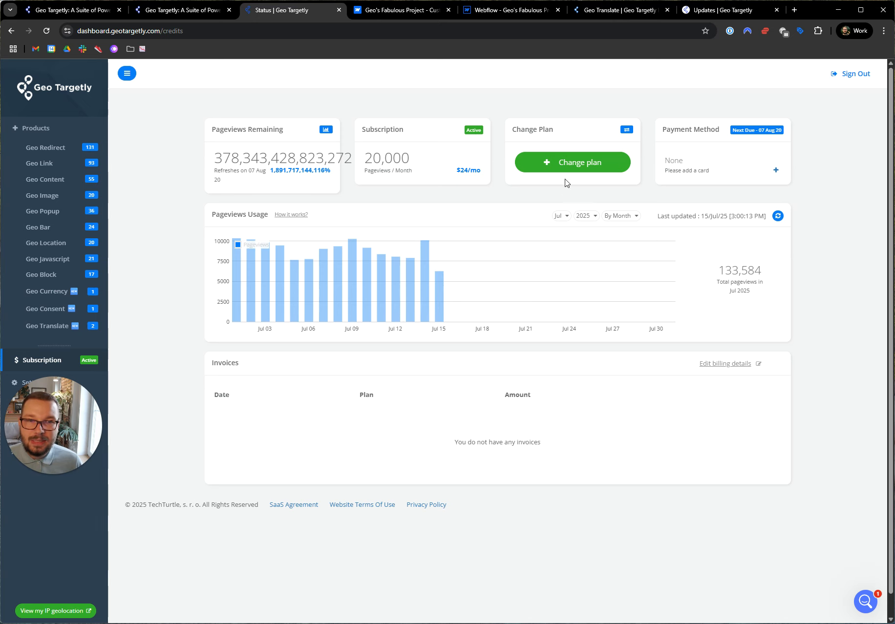
Step: Open the plan change options, show monthly quota pricing and examine the Growth plan's pageview allowance
click(569, 165)
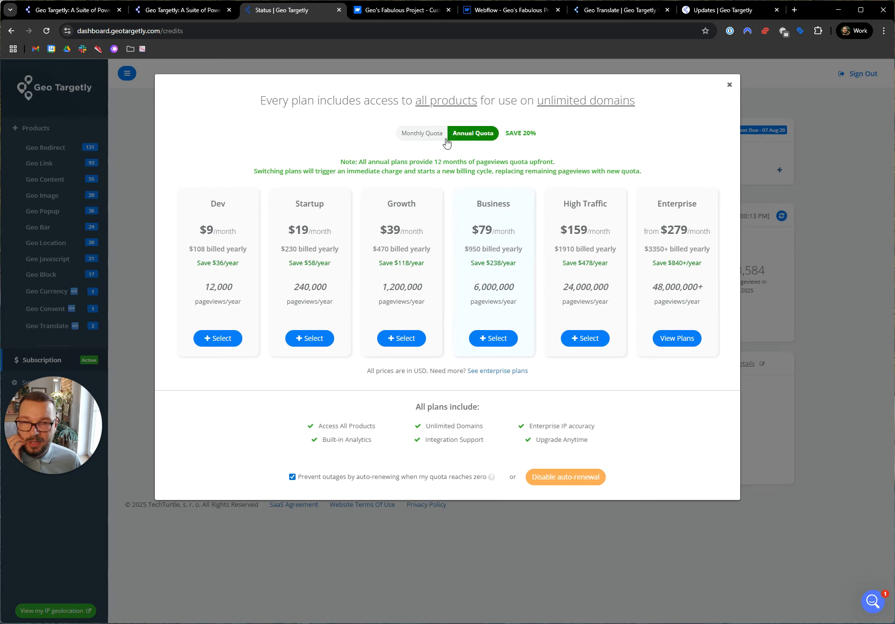
click(433, 137)
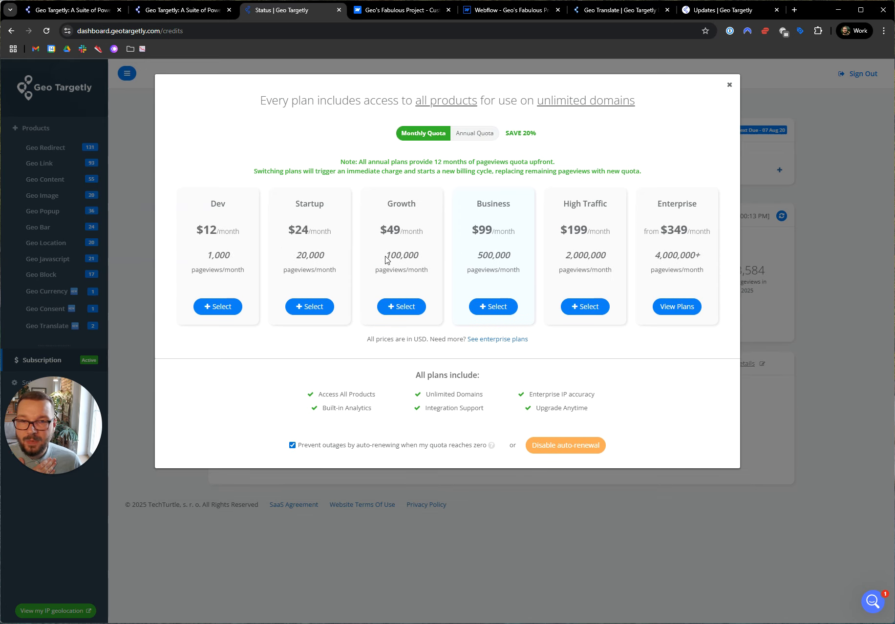
drag(385, 255, 438, 279)
click(378, 220)
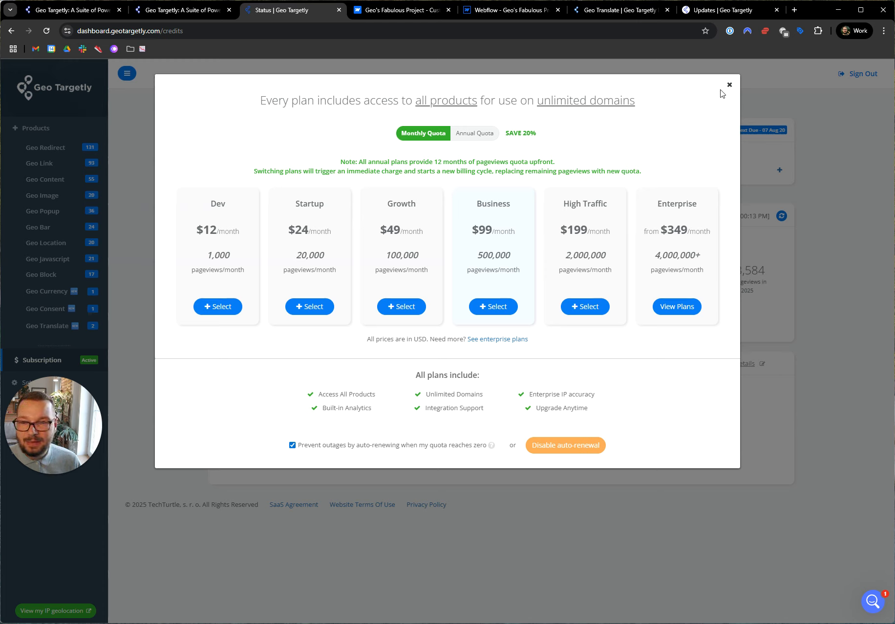
drag(74, 423, 70, 545)
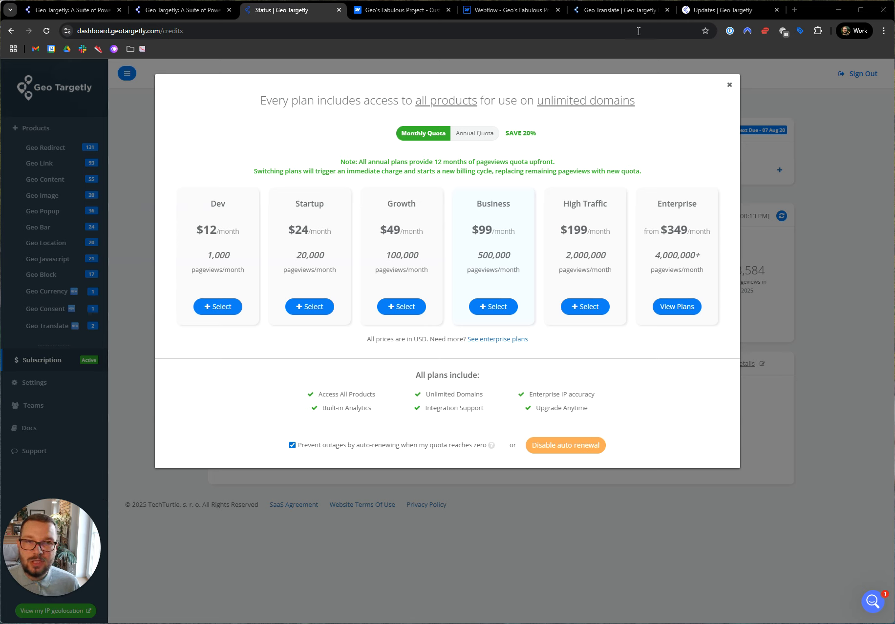
Step: Compare the Spanish and Slovak versions of the geotargetly.com homepage, closing the developer tools on the Slovak one
click(166, 10)
mouse_move(483, 84)
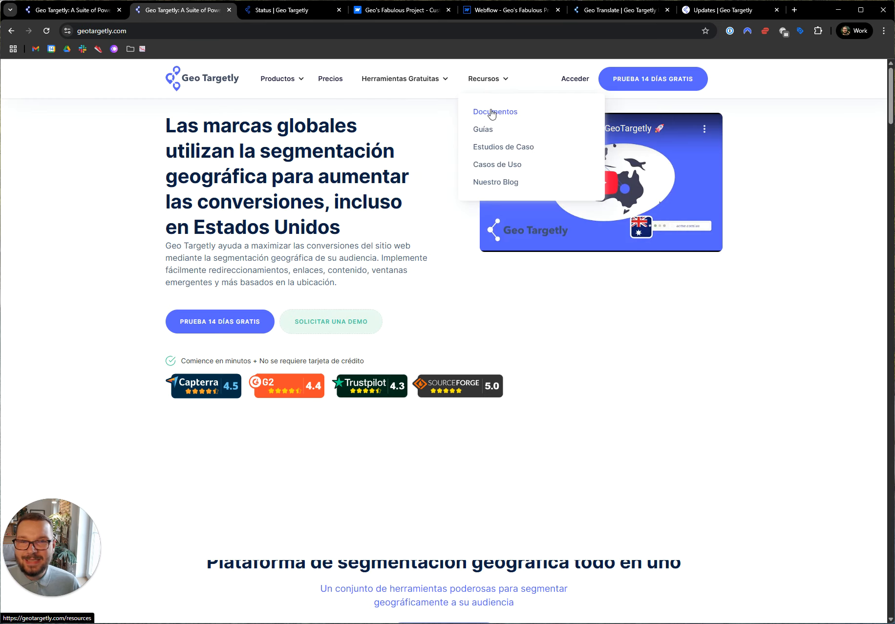
click(73, 10)
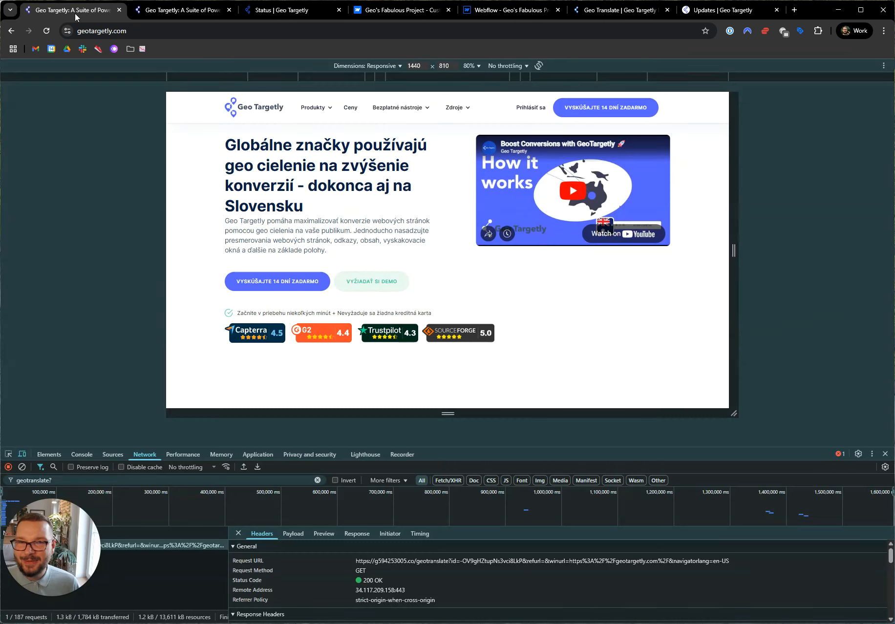
click(885, 454)
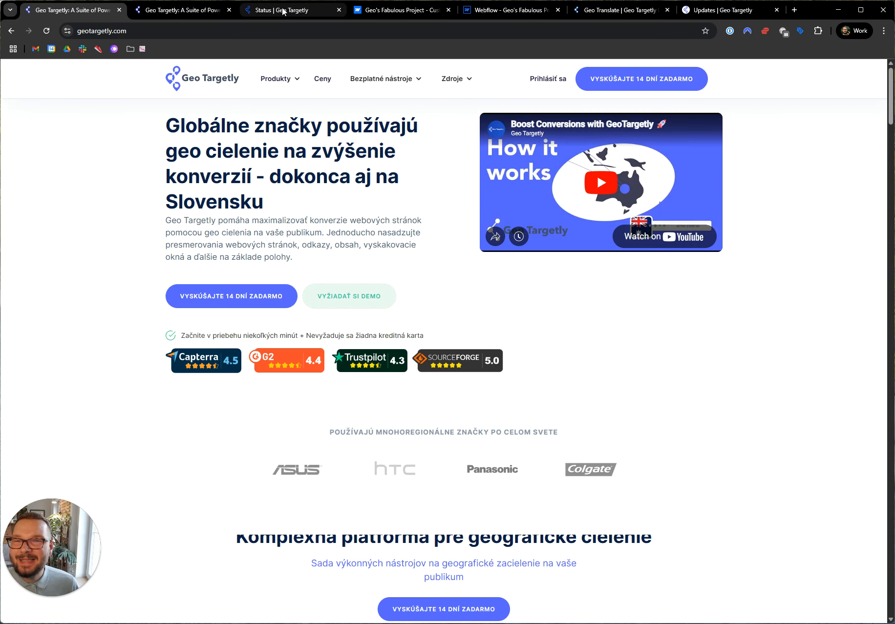
click(167, 9)
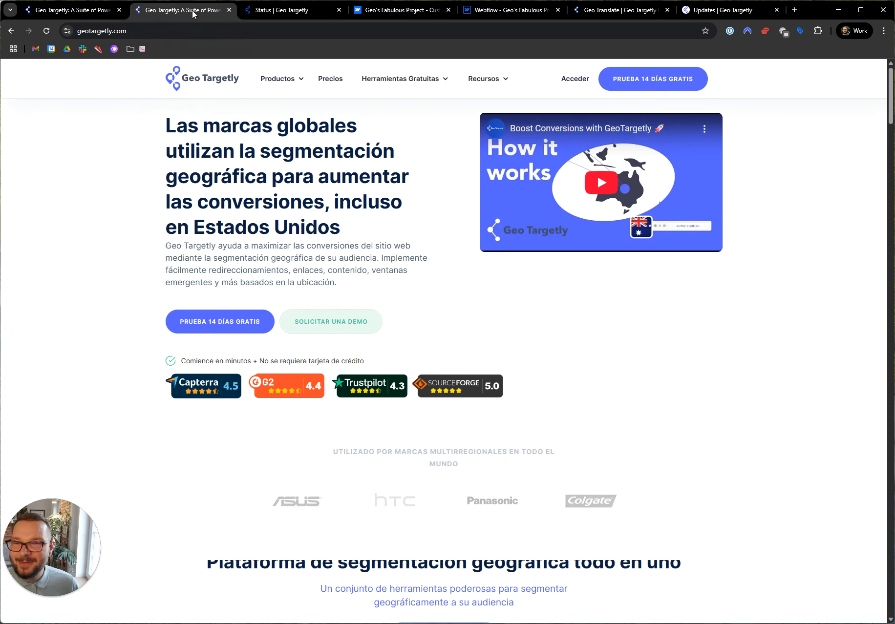
Step: Close the plan options and return to the Geo Translate list, briefly viewing test mode for "GT :: homepage, pricing - SK, CZ"
click(266, 10)
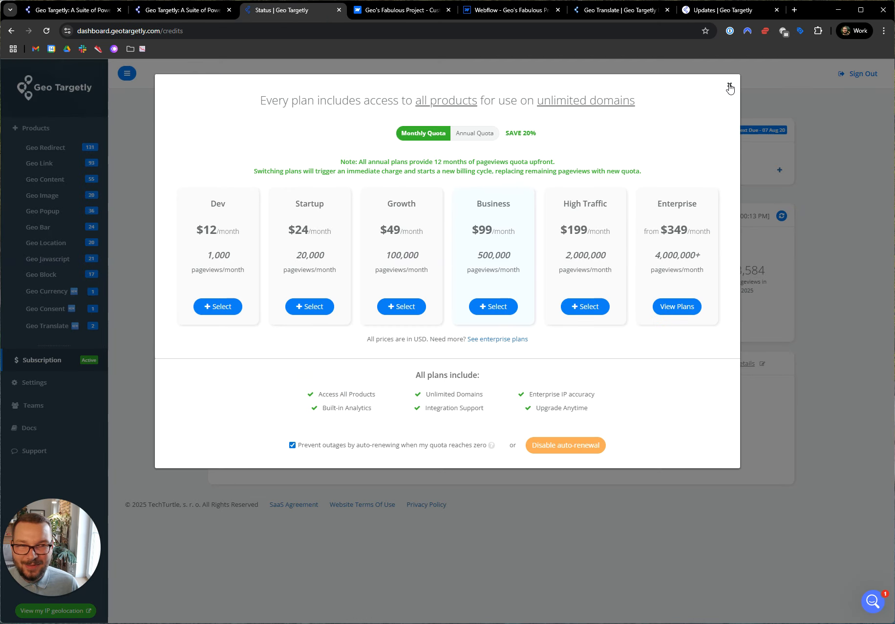
click(729, 86)
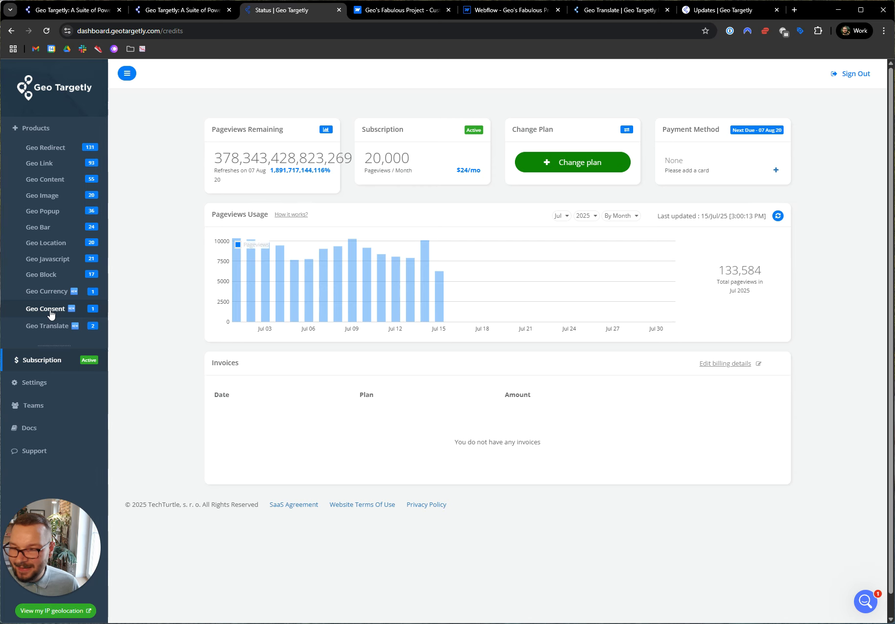
click(48, 327)
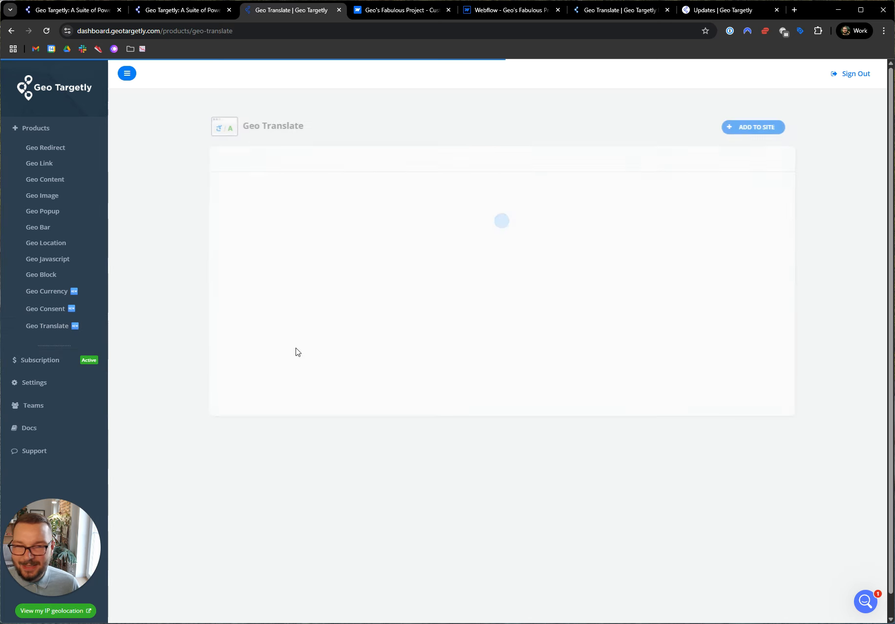
click(721, 267)
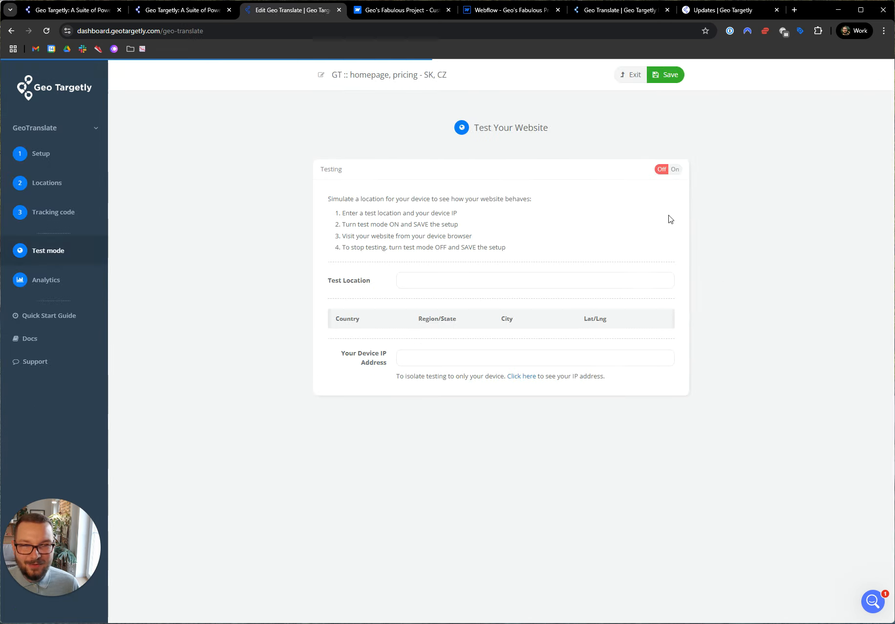
click(638, 72)
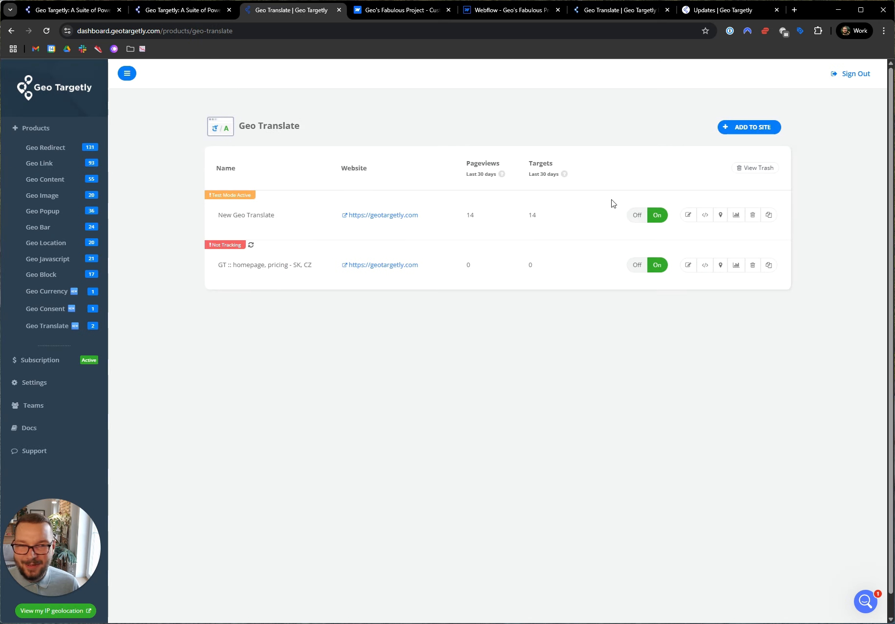
Step: Turn off test mode for "New Geo Translate" and save the setup
click(720, 215)
click(661, 170)
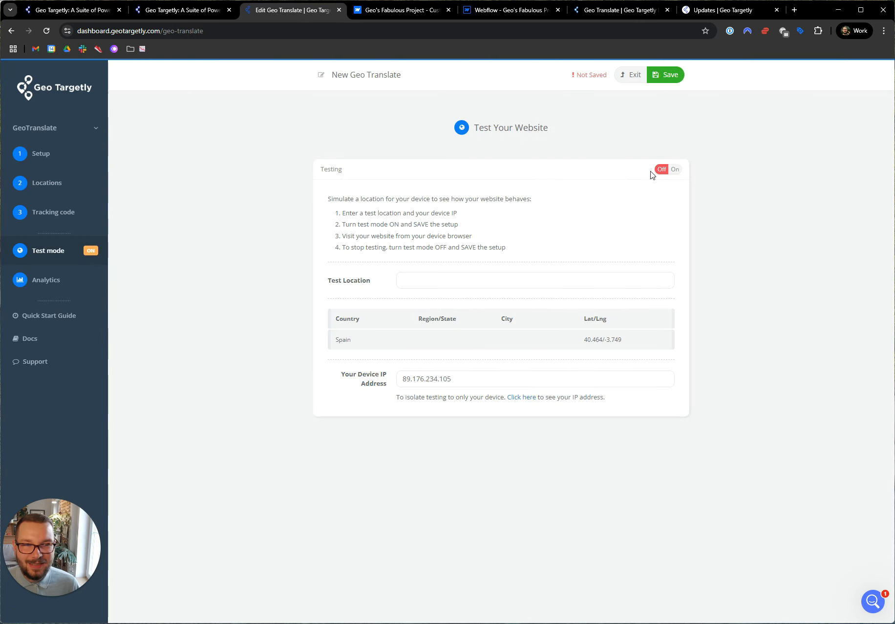
click(668, 77)
click(503, 346)
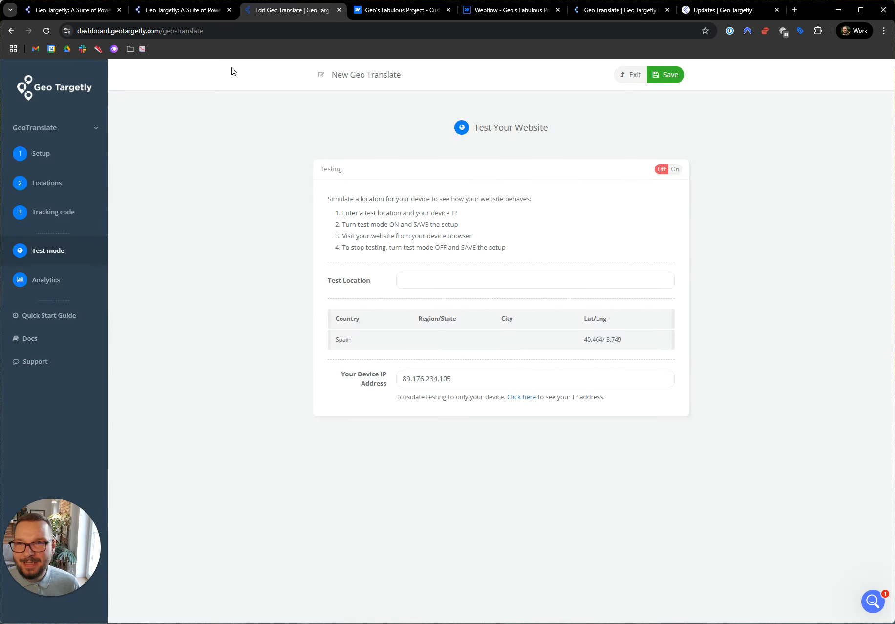
Step: Open the geotargetly.com resources page and look through its product documentation and quick start guides
click(191, 11)
mouse_move(488, 79)
click(490, 107)
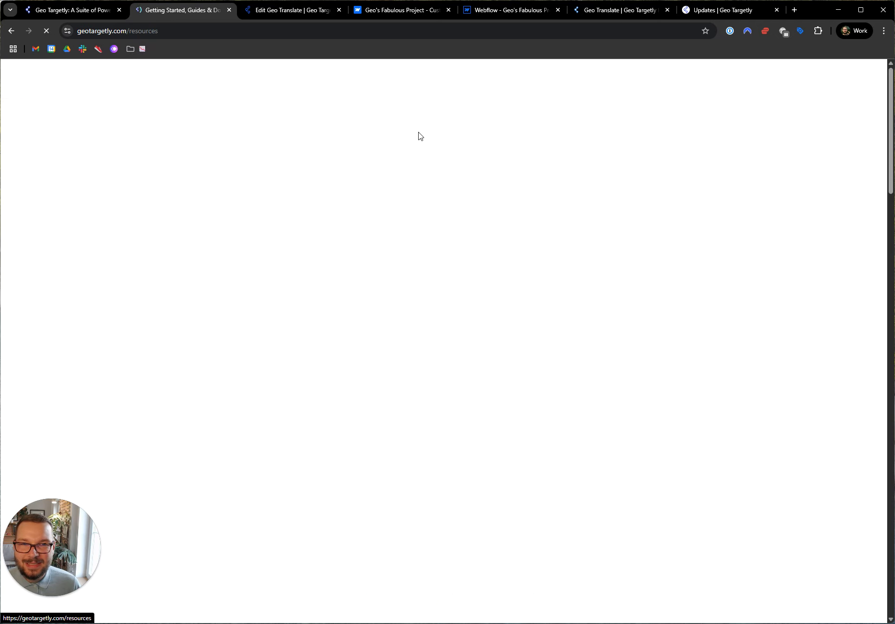
scroll(509, 407, down, 9)
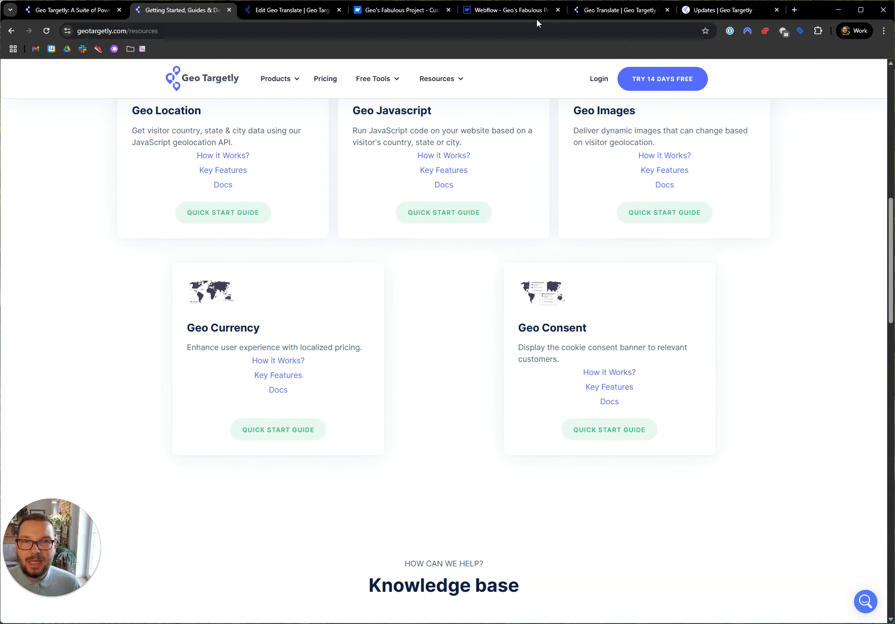
Step: Open the Geo Translate Quick Start Guide in the help center's Geo Translate collection and check the support chat's help options
click(599, 10)
click(90, 32)
click(85, 33)
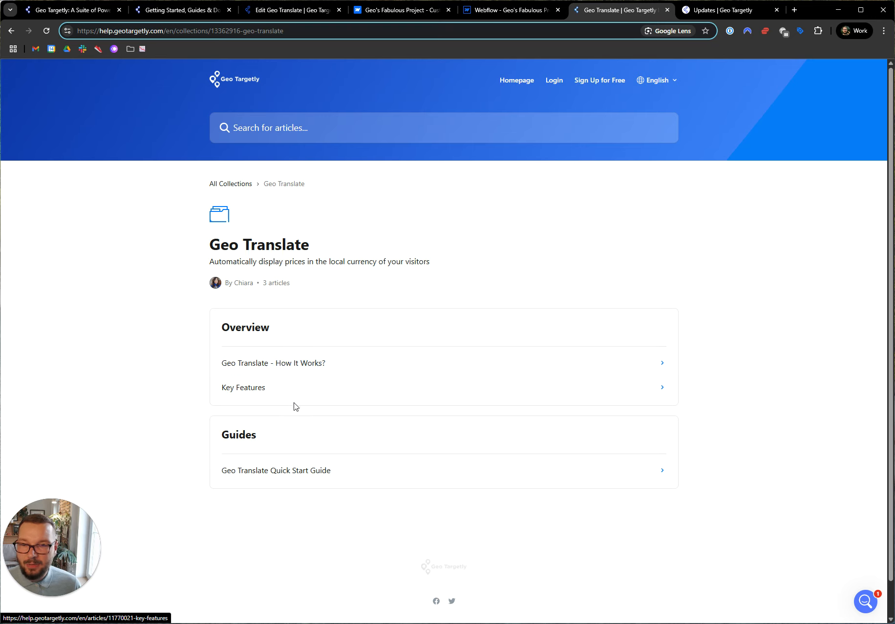
click(295, 478)
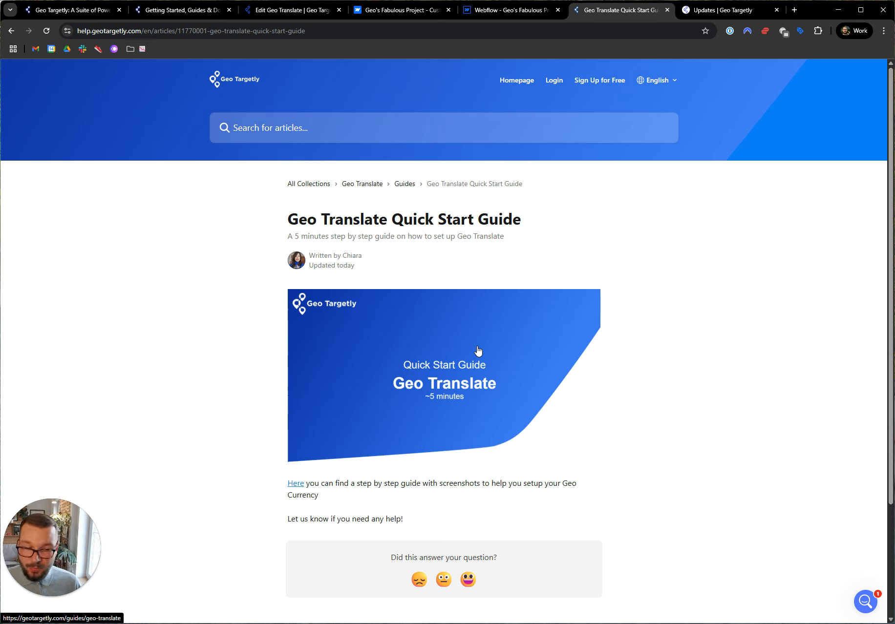
click(863, 604)
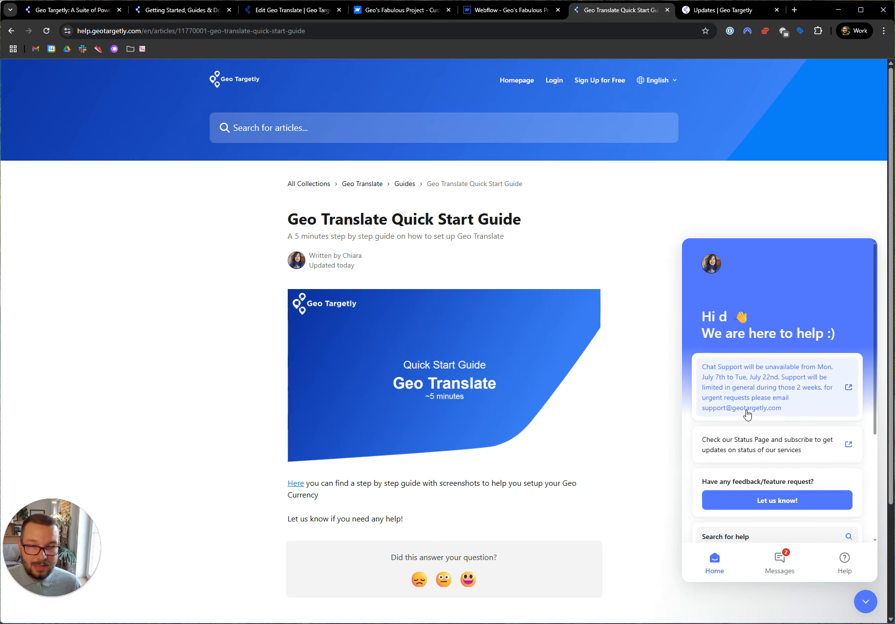
click(867, 598)
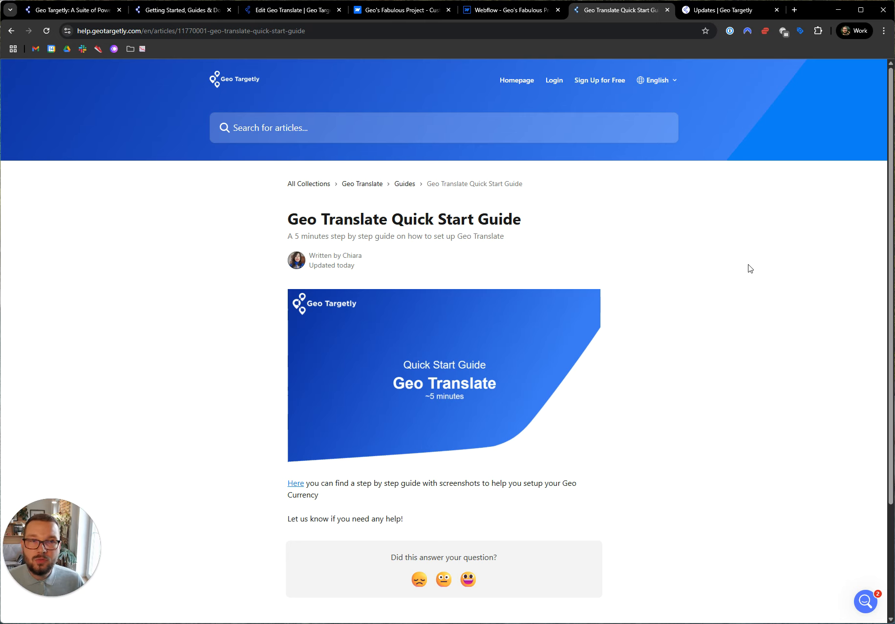
Step: Follow the roadmap link in the Slovak homepage's footer and look through the Geo Targetly product updates
click(110, 10)
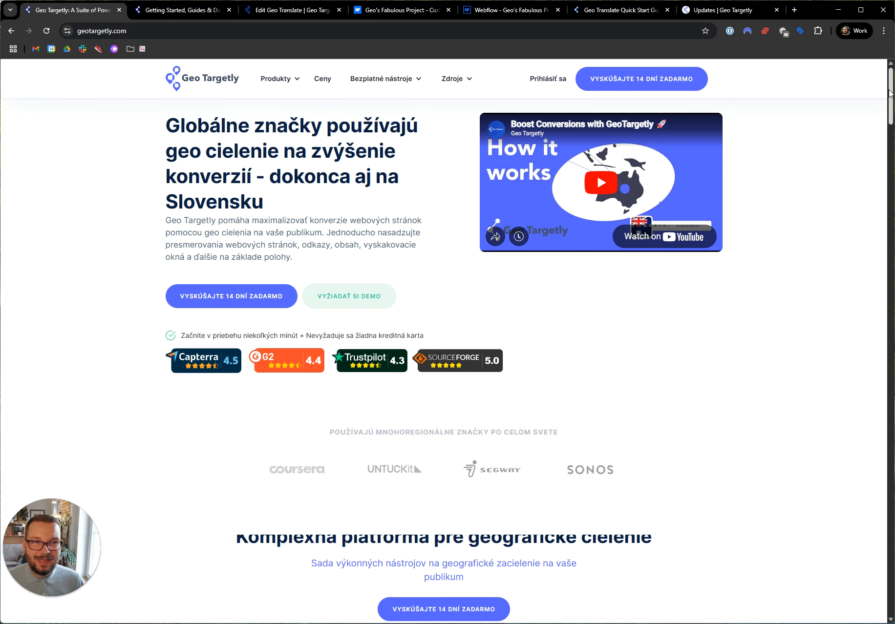
drag(891, 96, 890, 588)
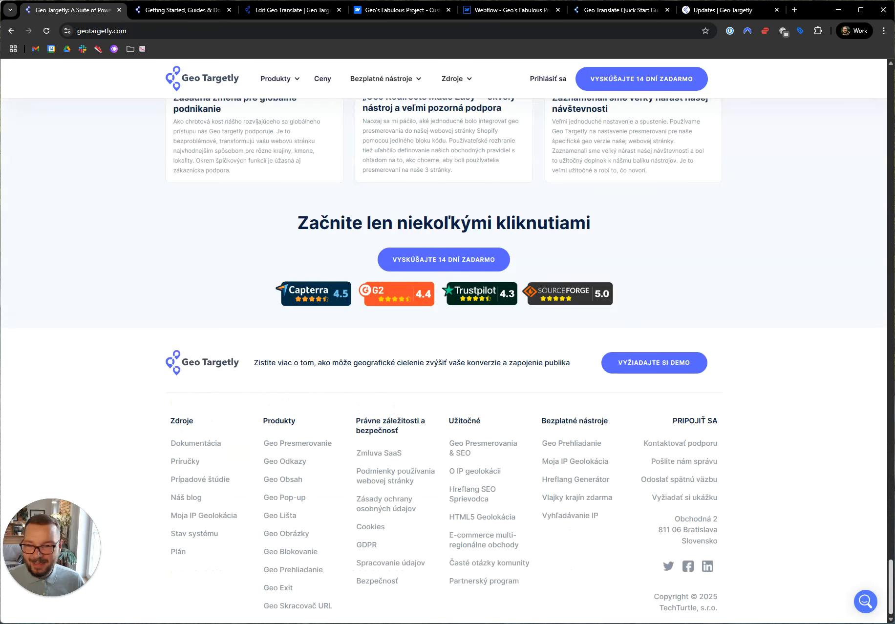
click(179, 551)
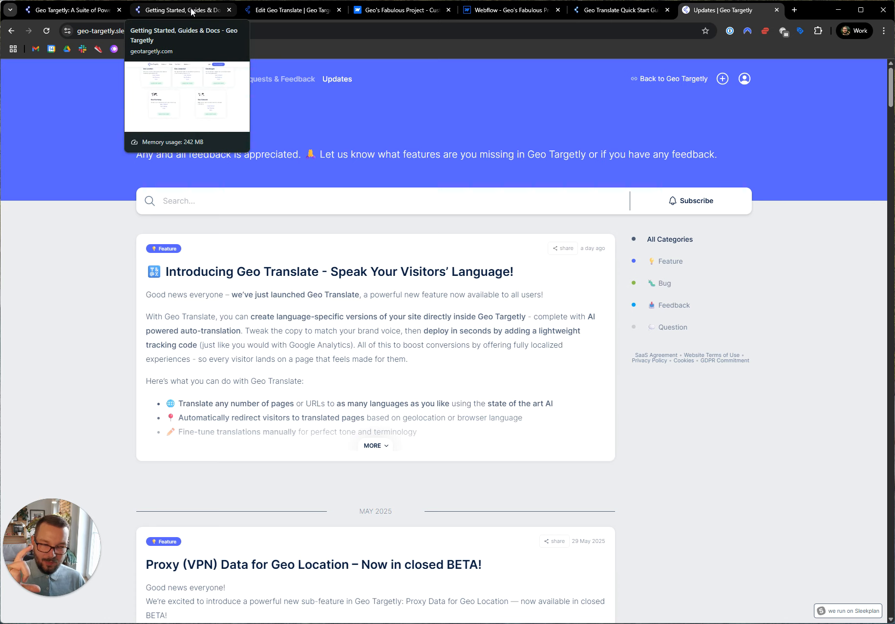
scroll(320, 290, down, 5)
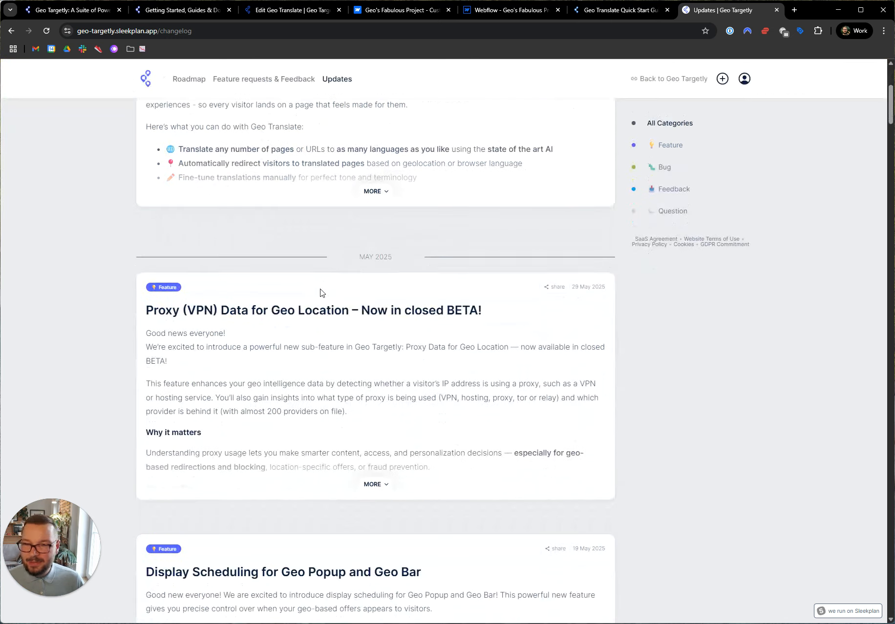
scroll(317, 293, up, 2)
scroll(317, 292, up, 3)
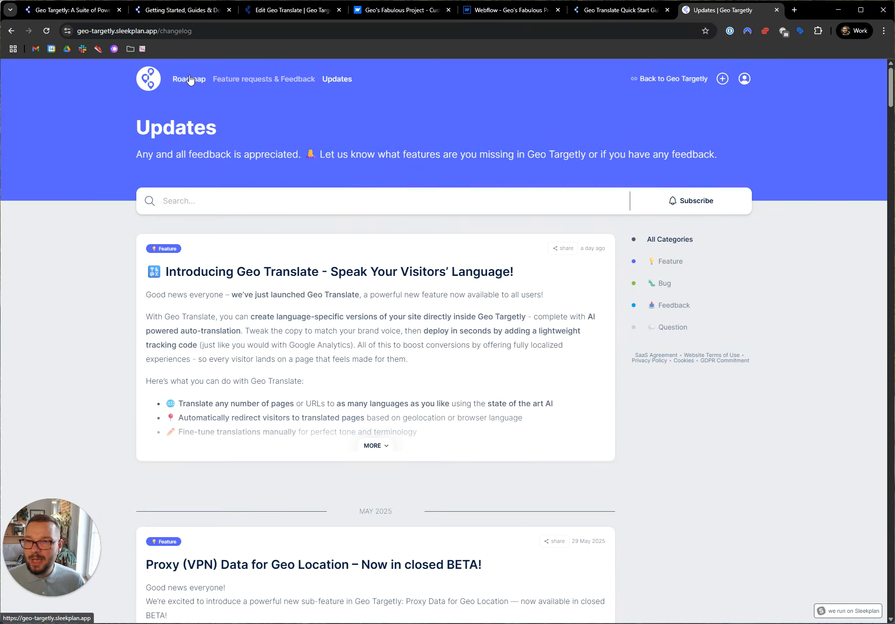